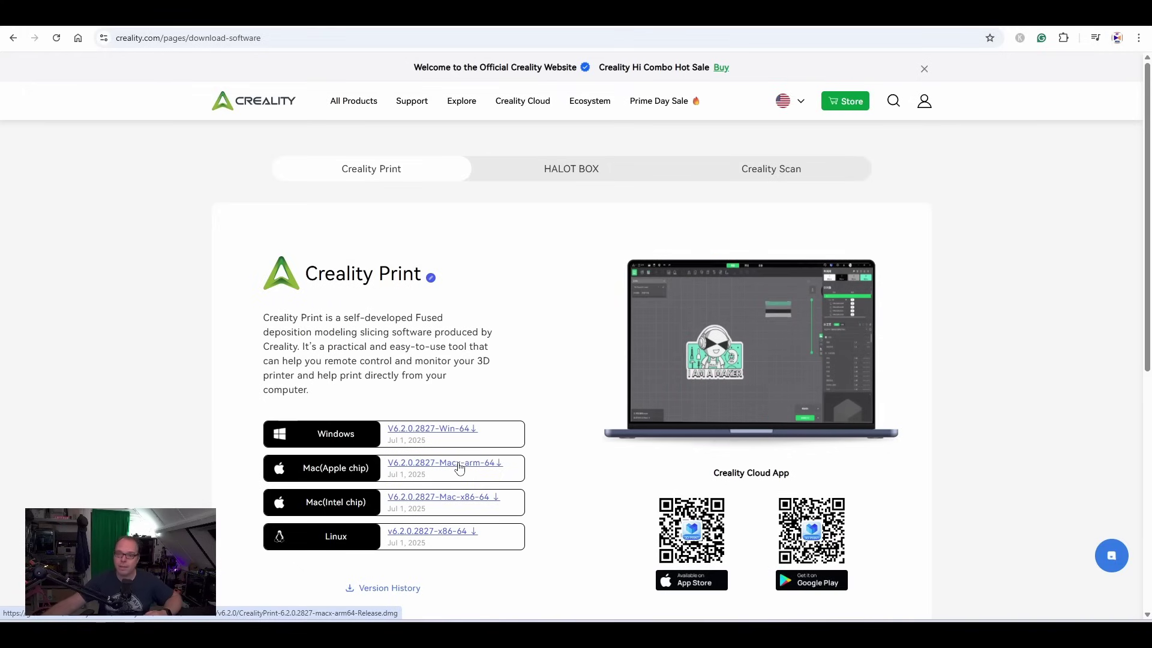
left_click(449, 431)
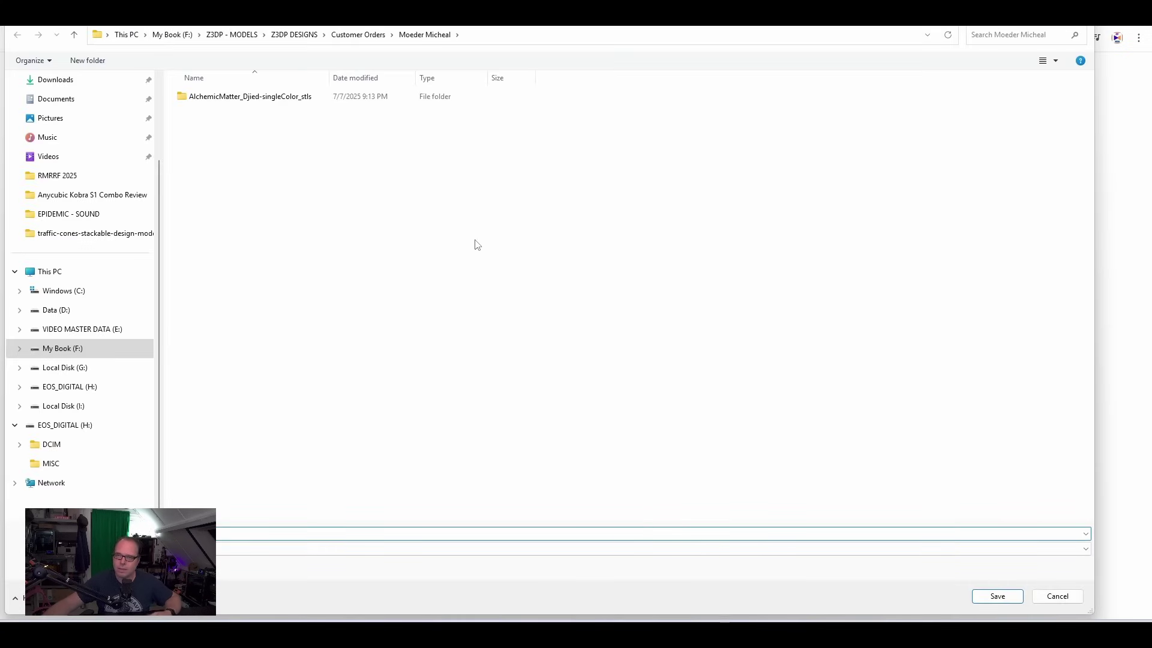
left_click(75, 108)
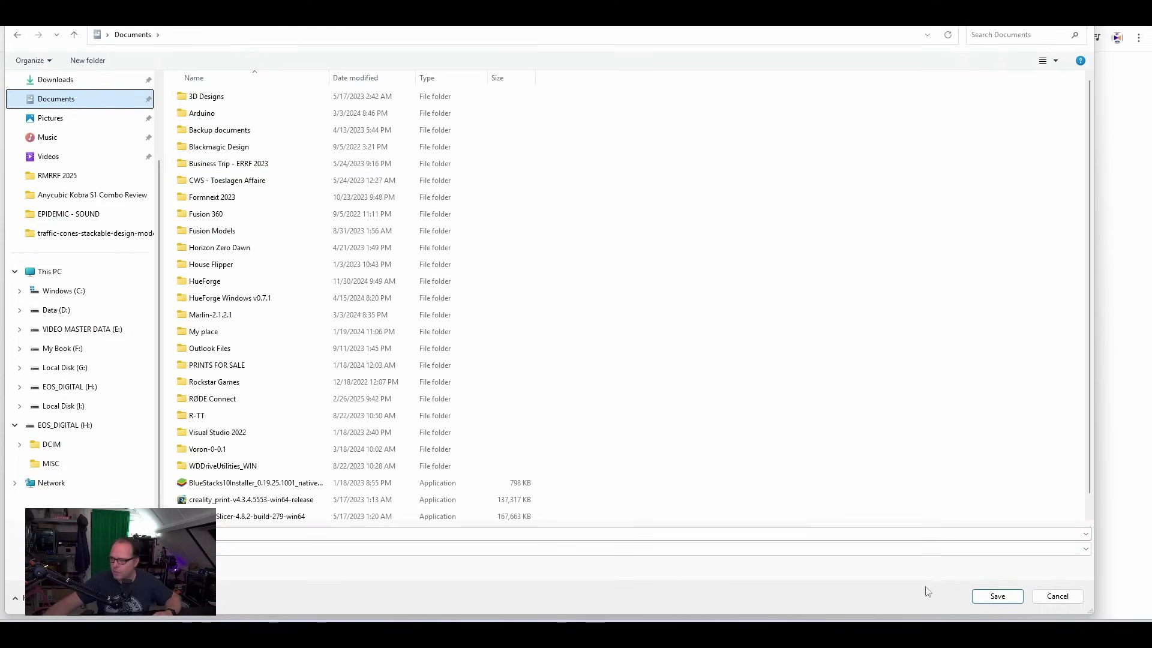
left_click(1057, 596)
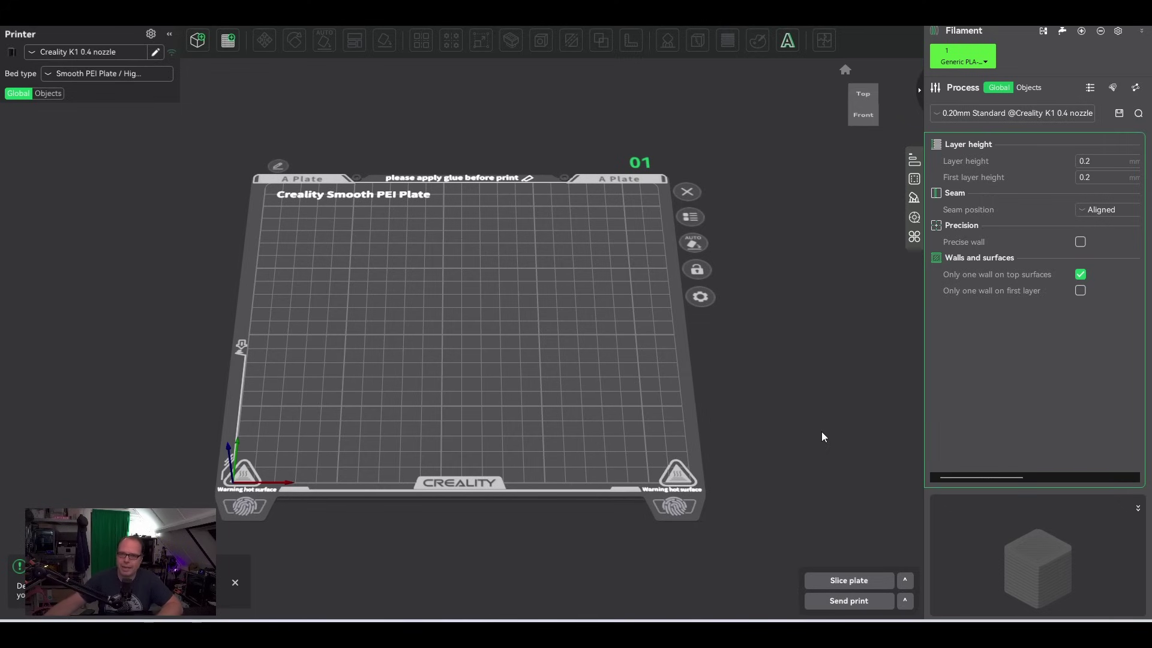
- Open the system printer preset selection and look at the nozzle diameter options for the Creality K1
left_click(33, 53)
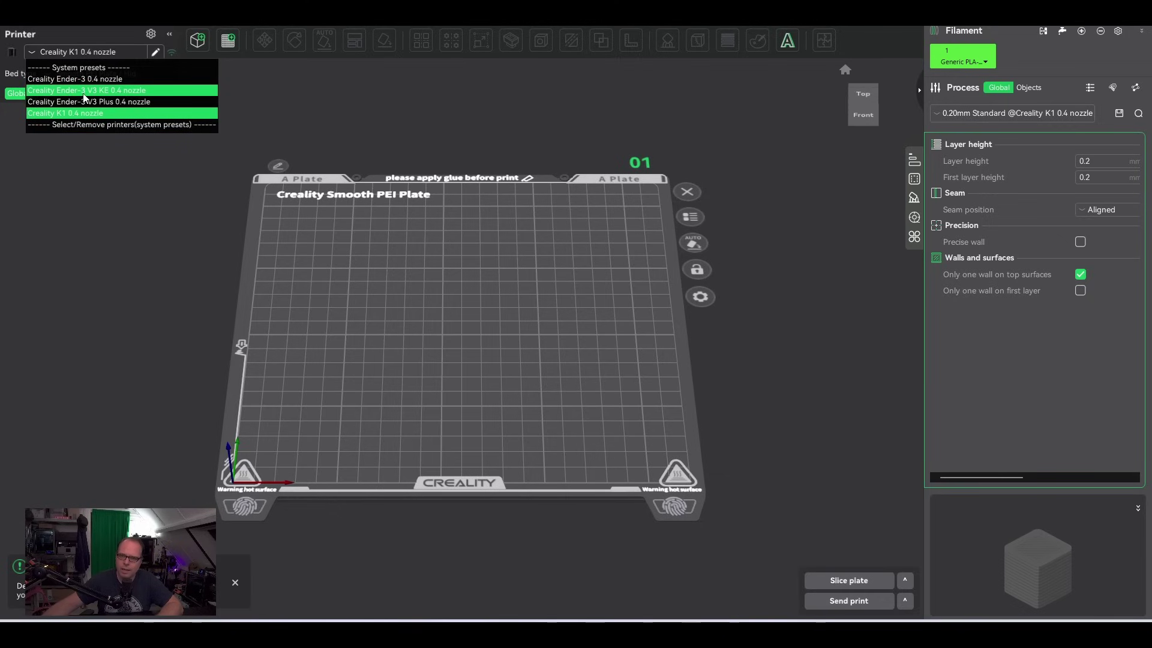
left_click(108, 125)
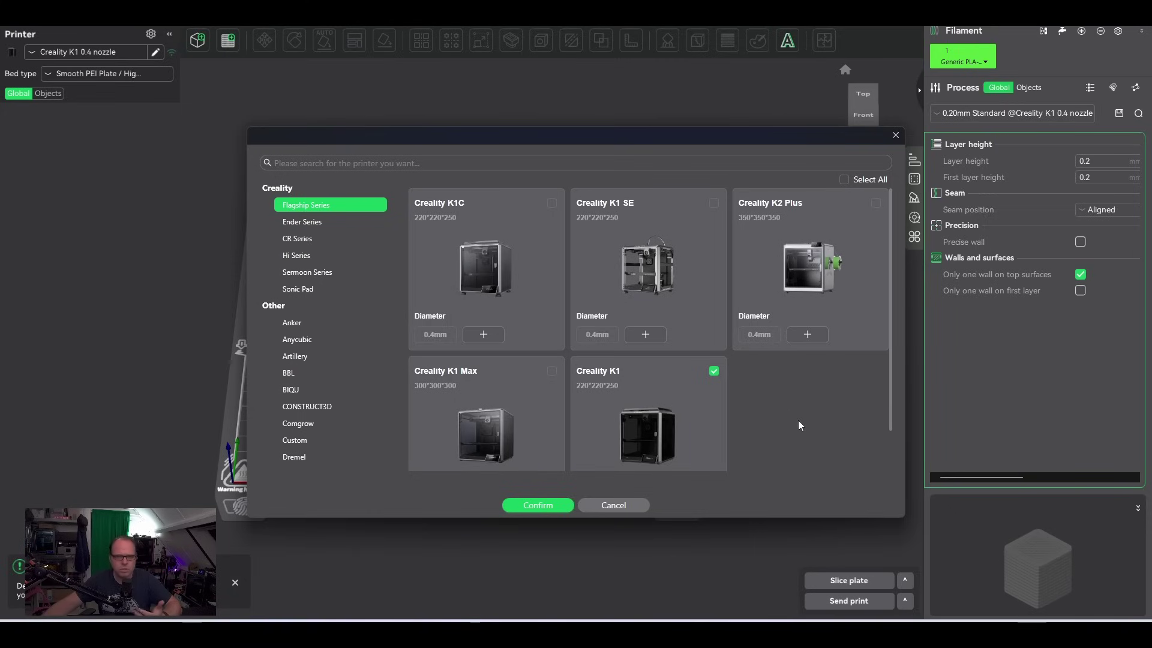
scroll(797, 420, "down", 1)
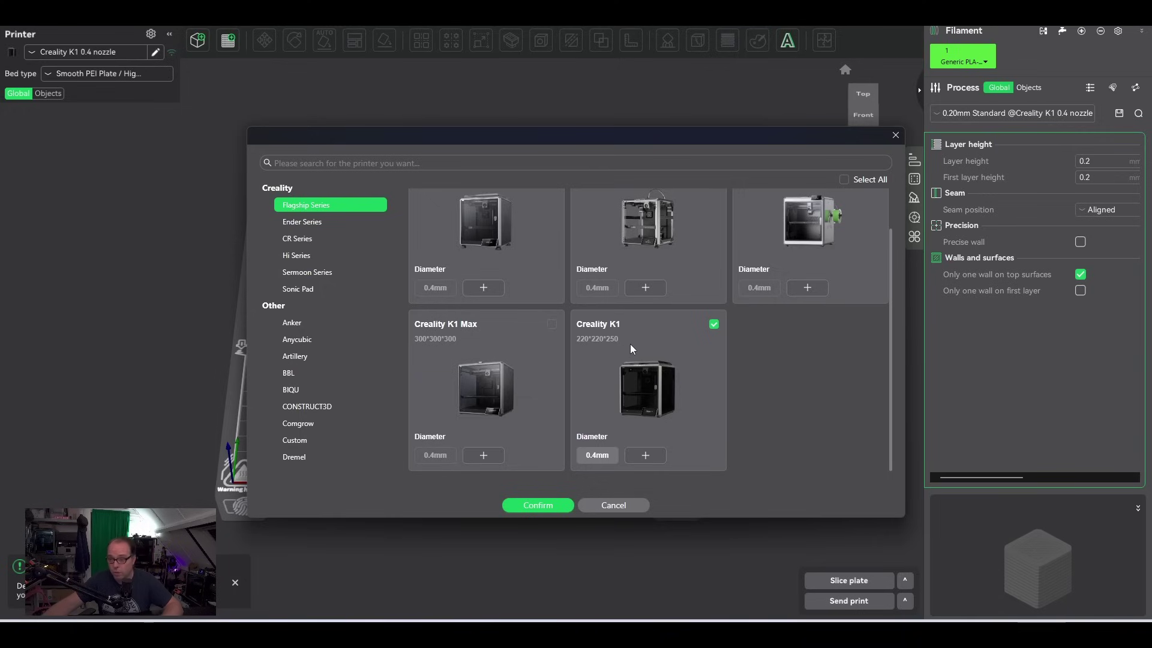
mouse_move(593, 463)
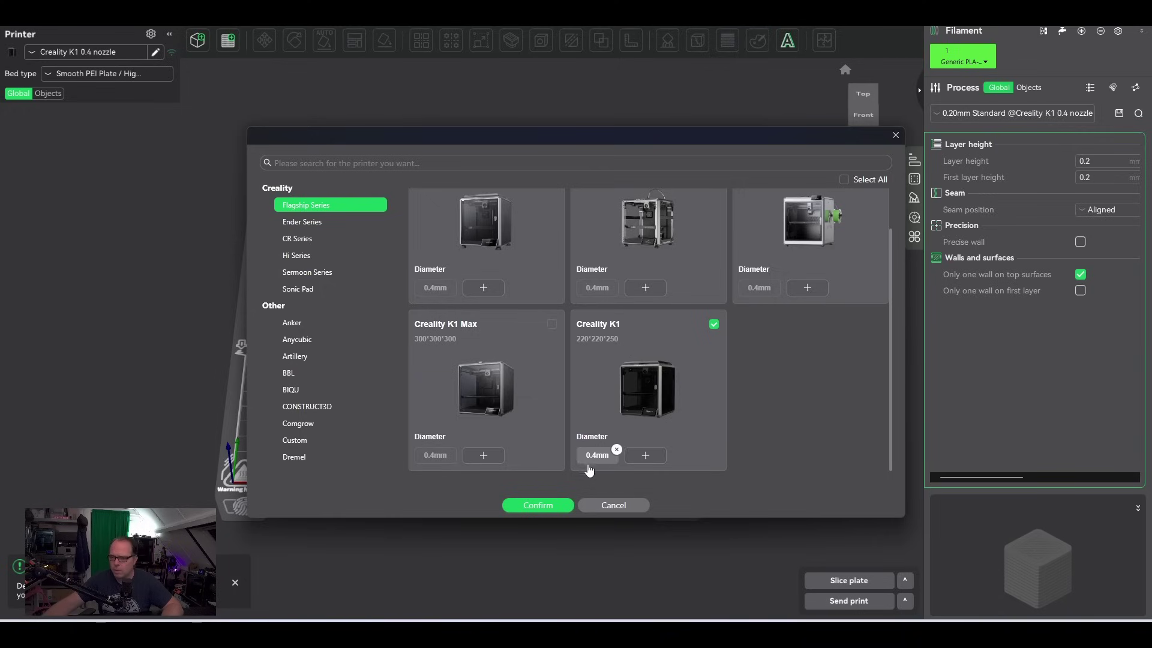
left_click(646, 457)
scroll(549, 347, "up", 1)
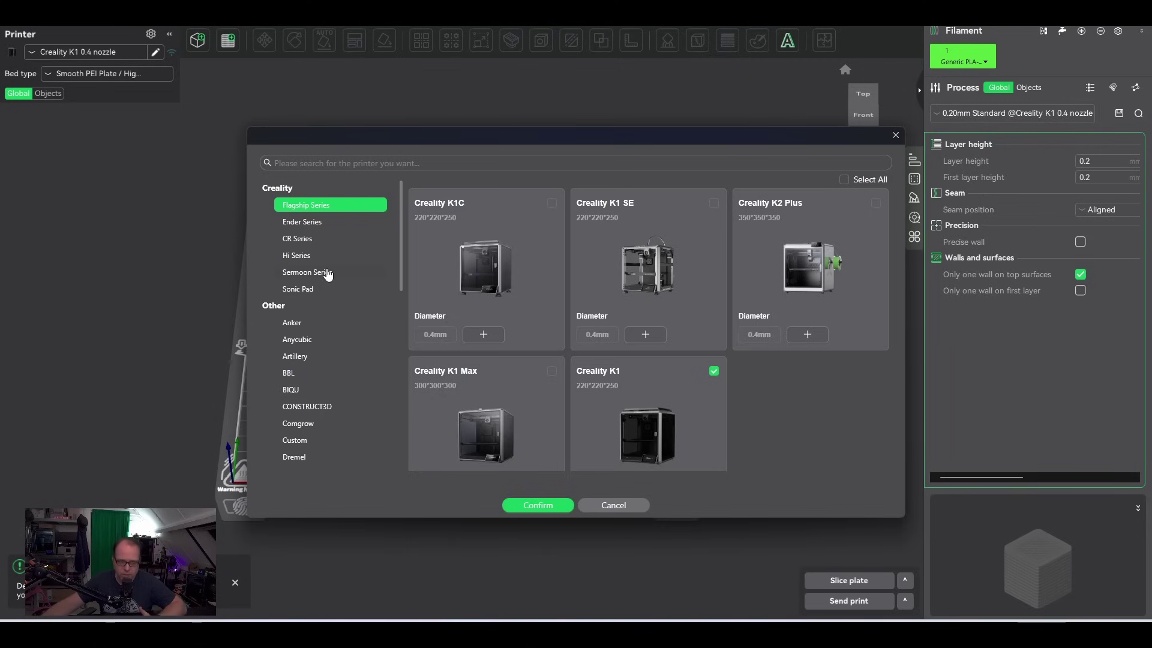
- Add the Creality Ender-5 Max from the Ender Series to the selected printers
left_click(306, 225)
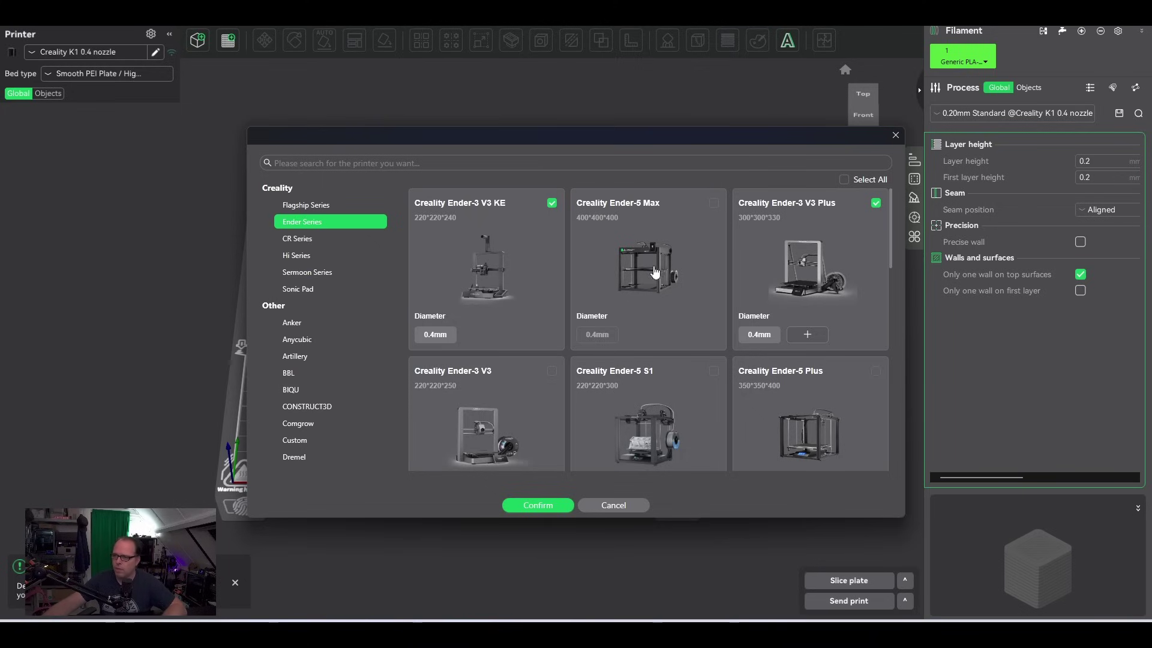
scroll(663, 255, "down", 1)
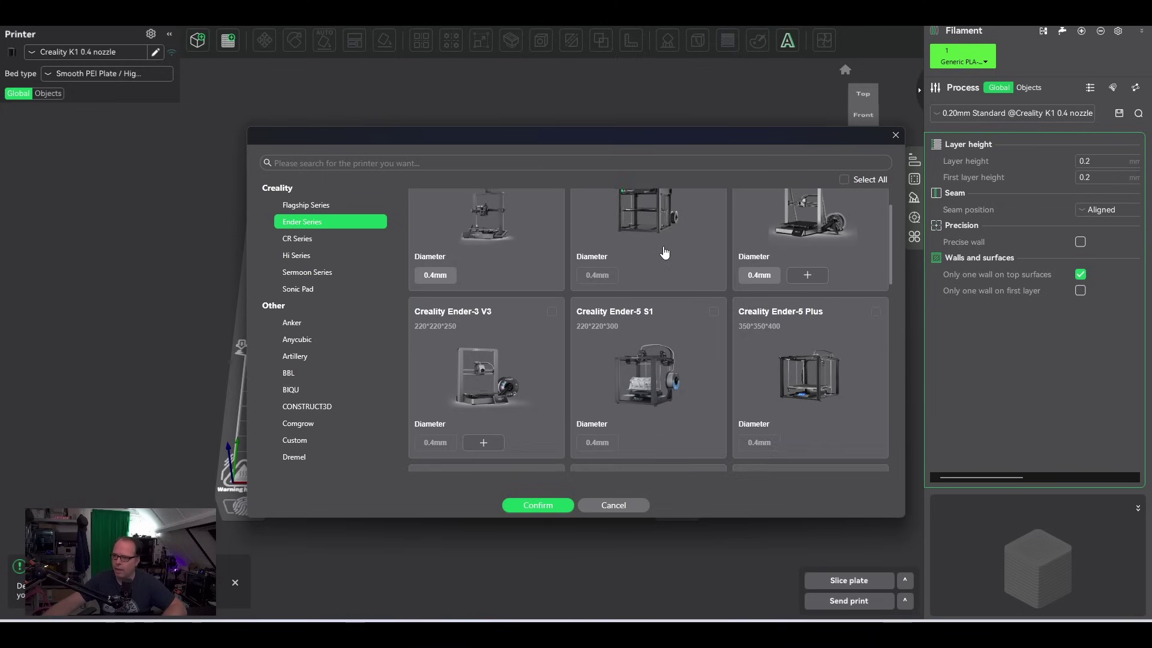
scroll(660, 270, "up", 1)
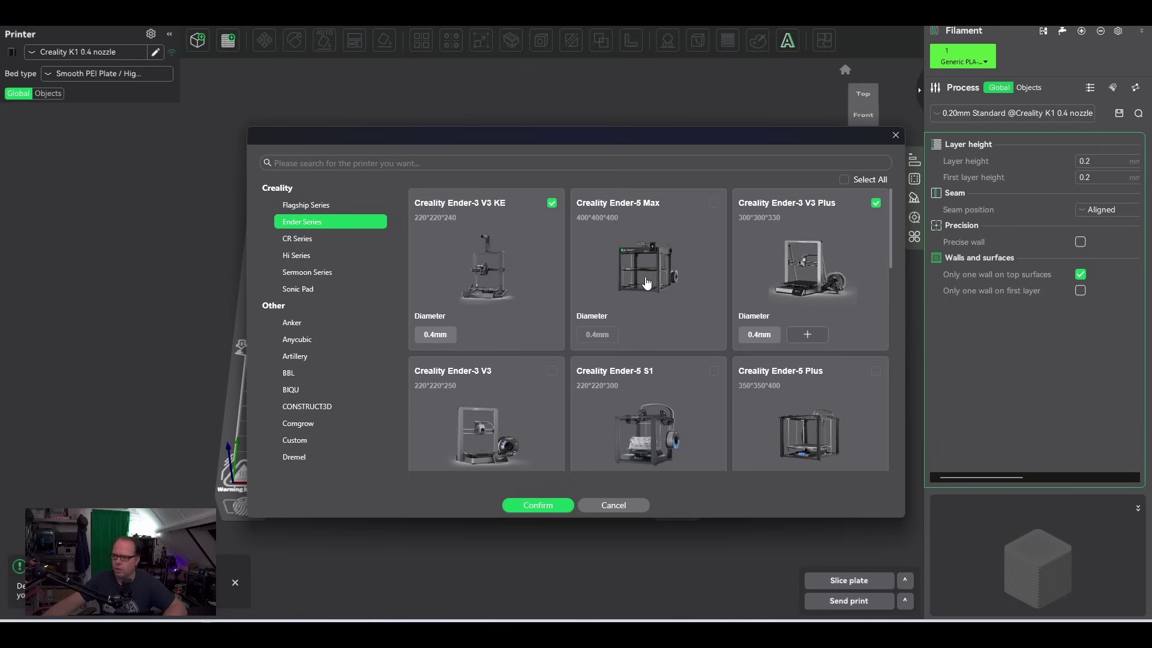
left_click(646, 283)
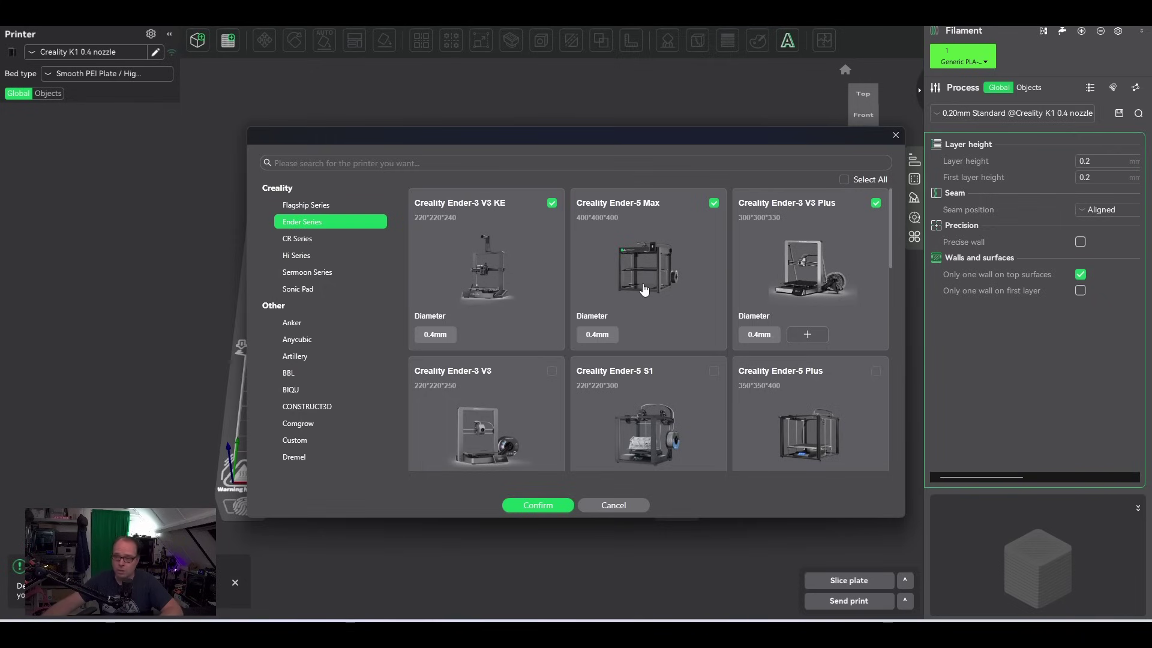
- Review the remaining Ender, CR and Hi Series printers and the Creality Hi nozzle diameters, and confirm the printer selection
scroll(739, 314, "down", 3)
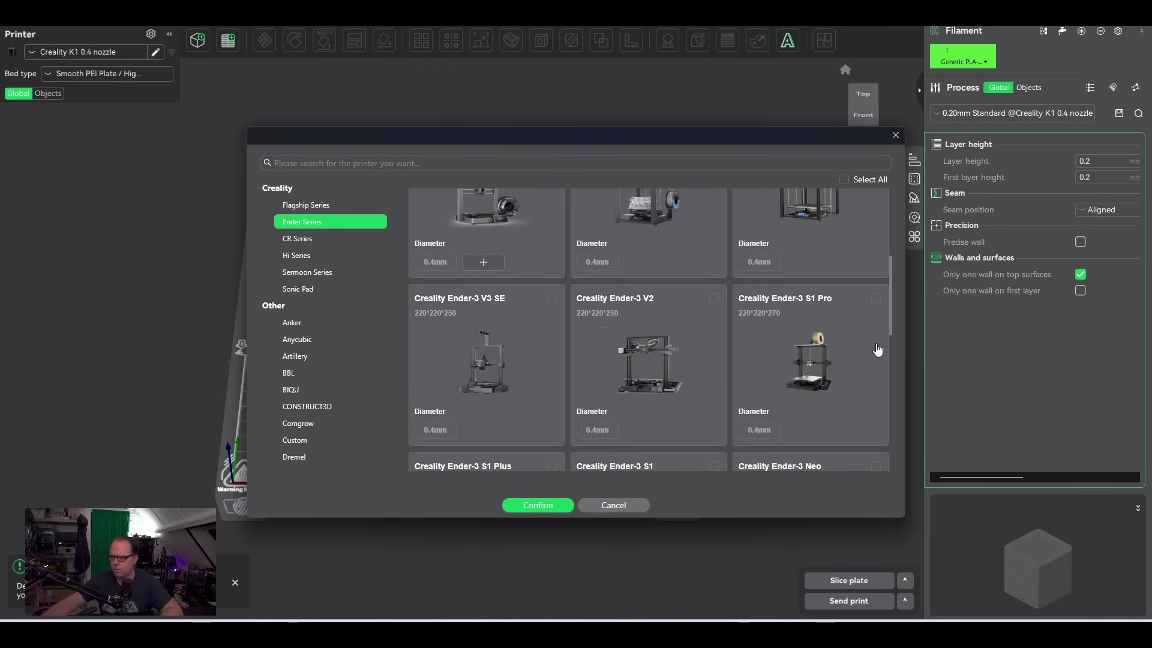
scroll(877, 349, "down", 2)
scroll(877, 349, "down", 2)
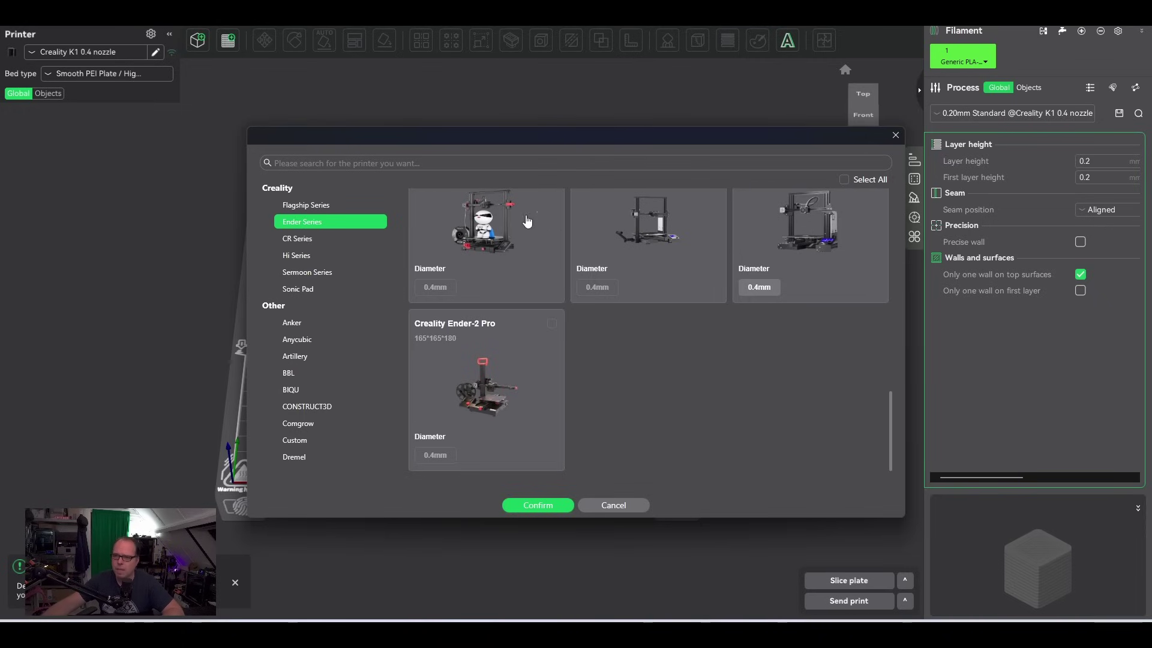
left_click(297, 240)
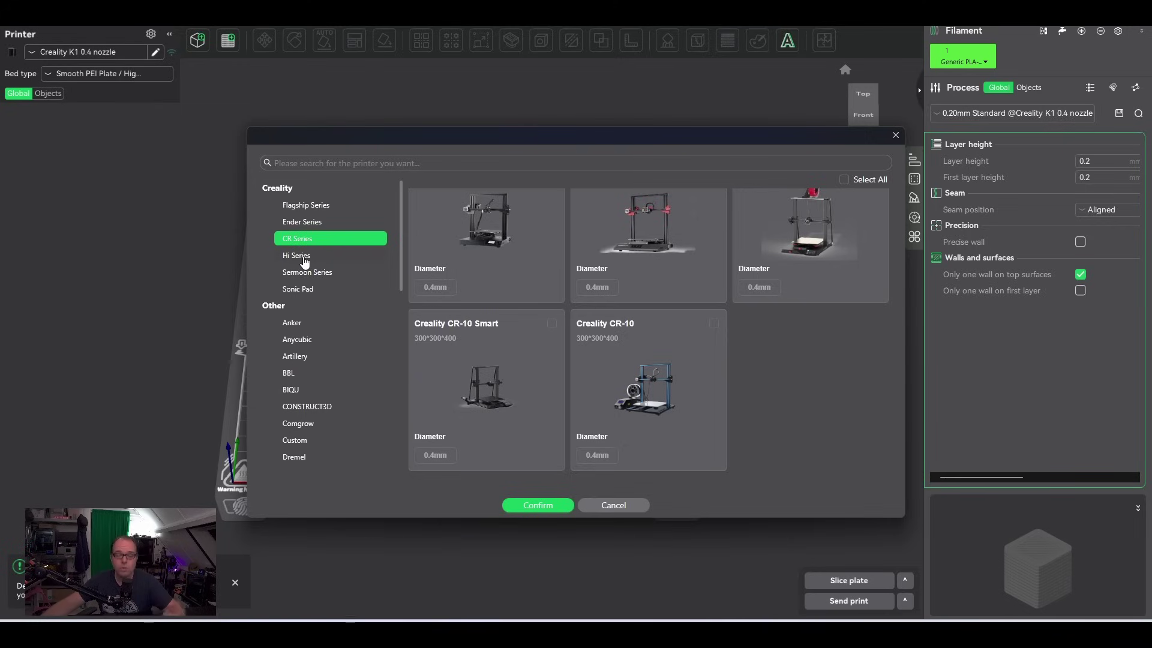
left_click(304, 259)
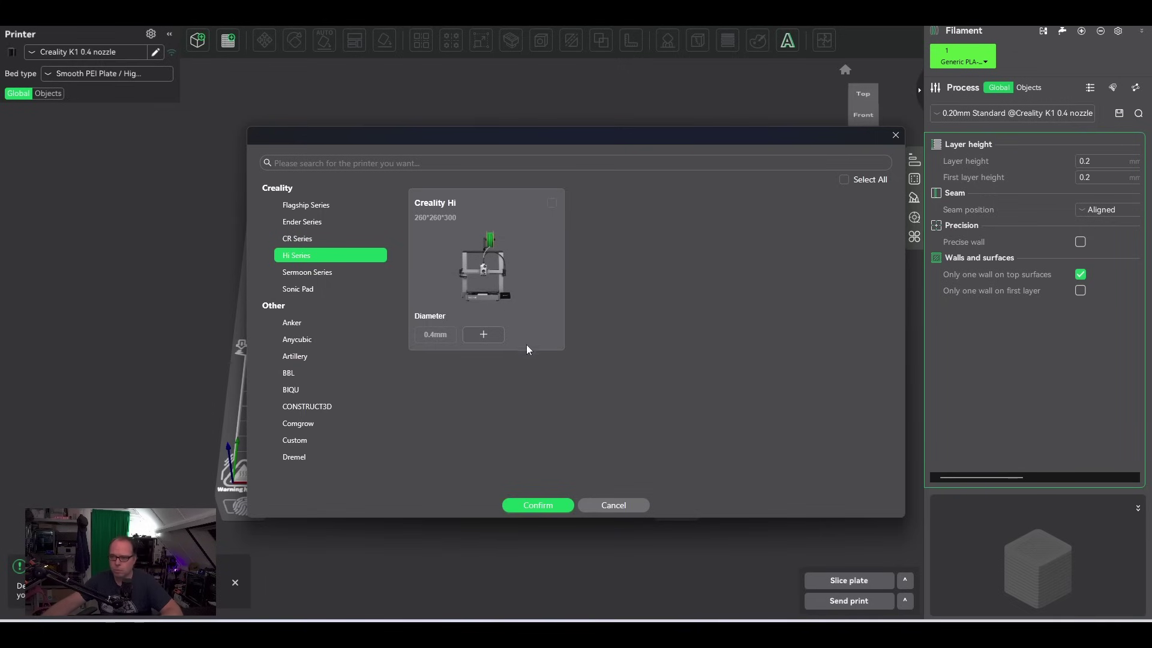
left_click(483, 336)
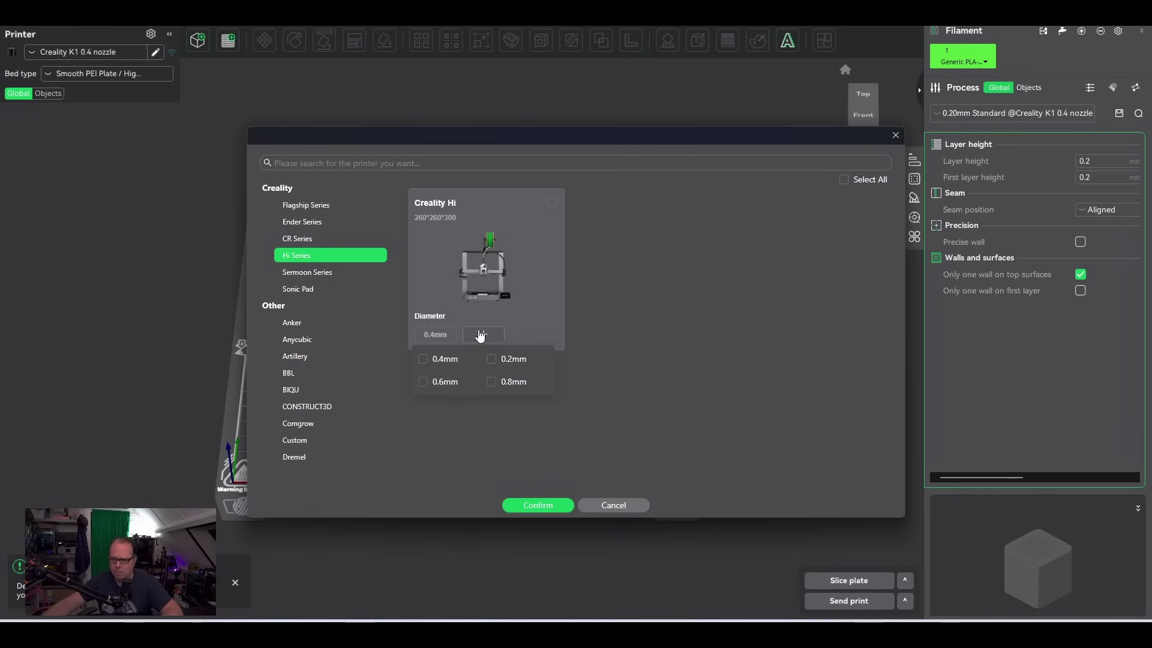
left_click(714, 349)
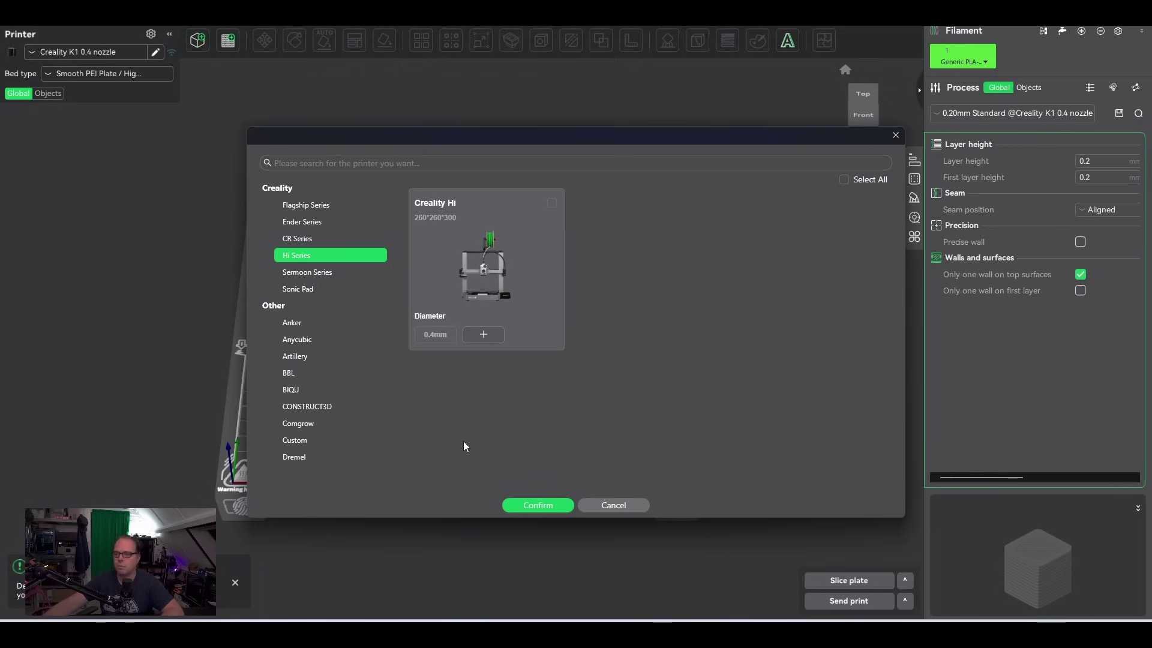
left_click(538, 505)
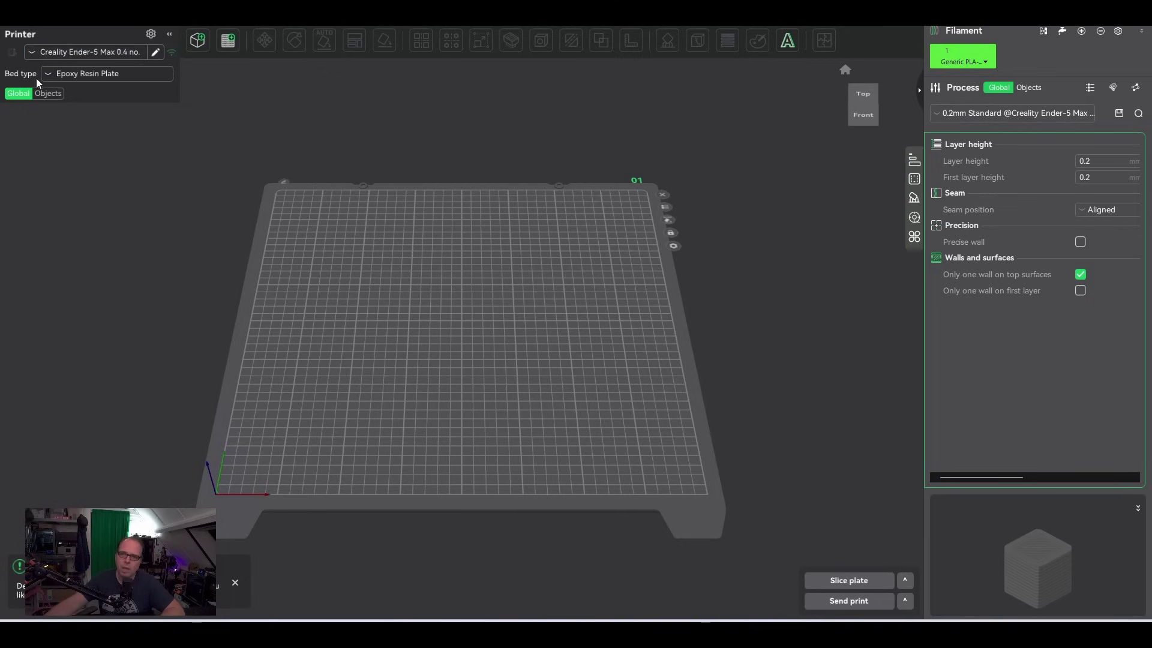
- Set the bed type to Textured PEI Plate and switch the active printer to Creality K1 0.4 nozzle
left_click(78, 74)
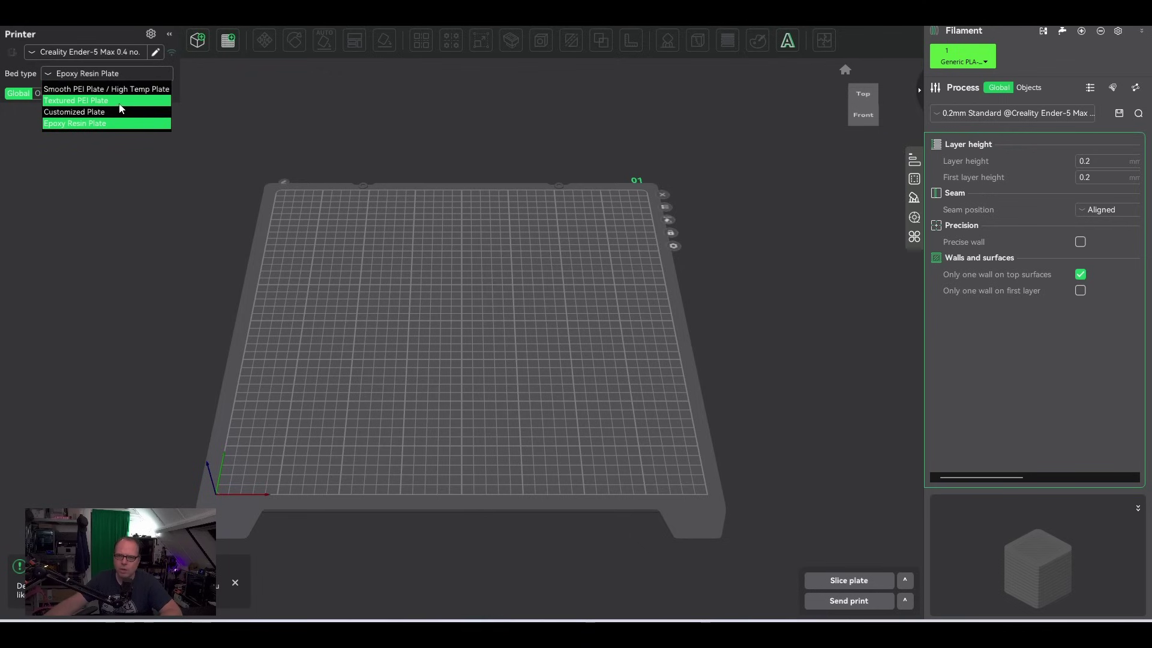
left_click(93, 101)
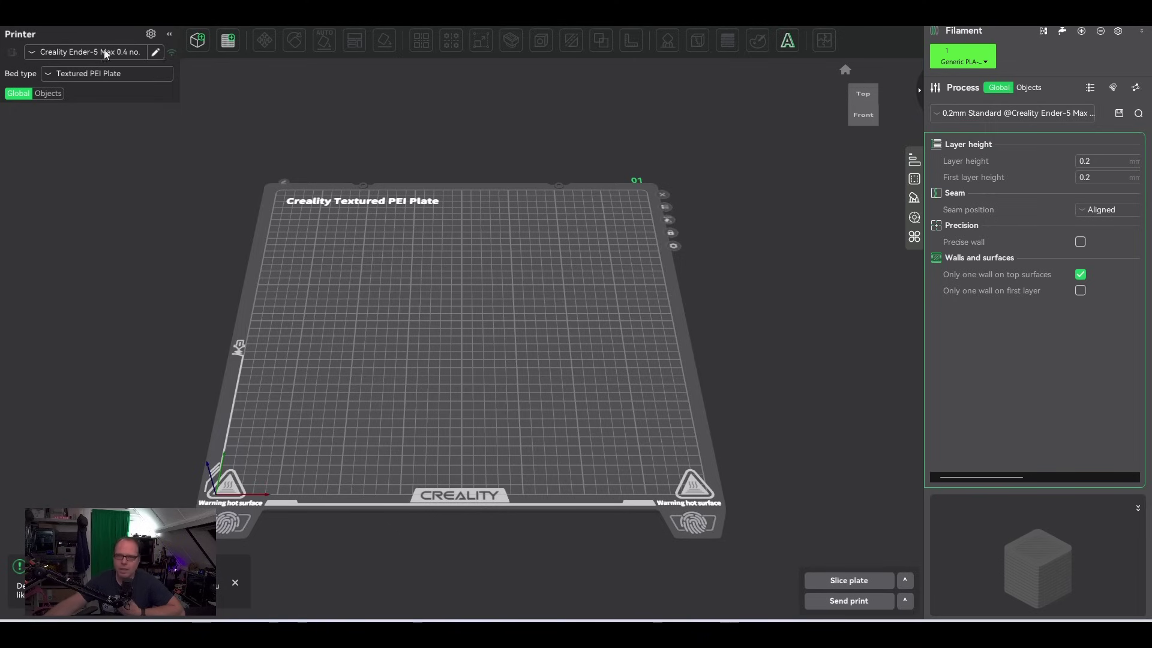
left_click(32, 54)
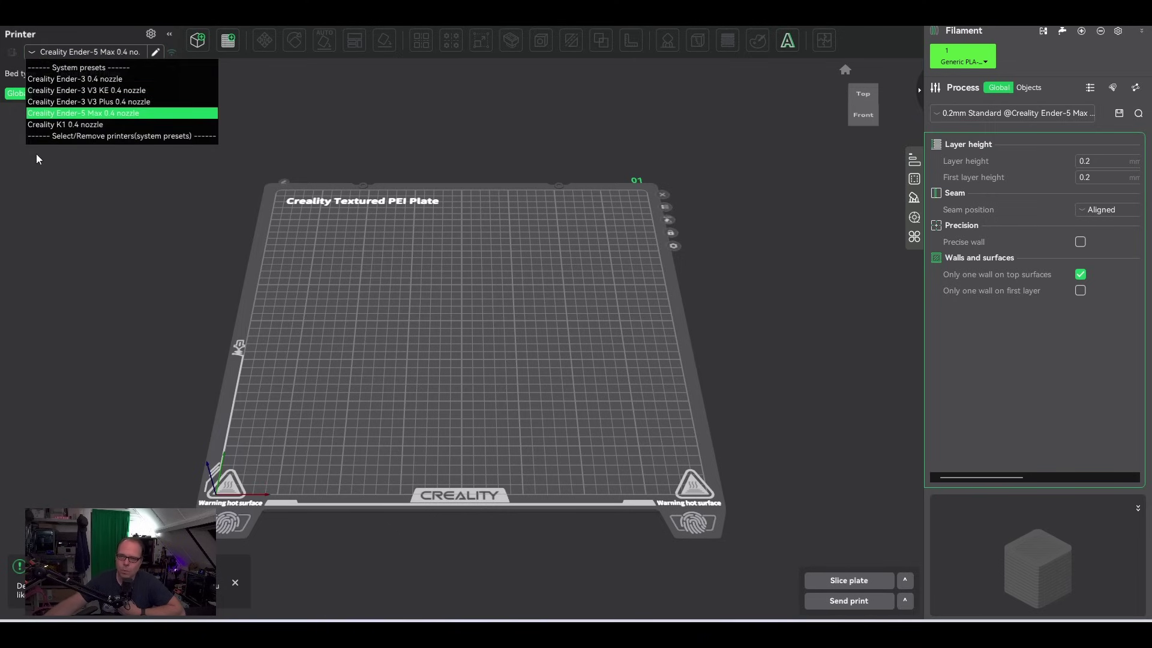
left_click(65, 124)
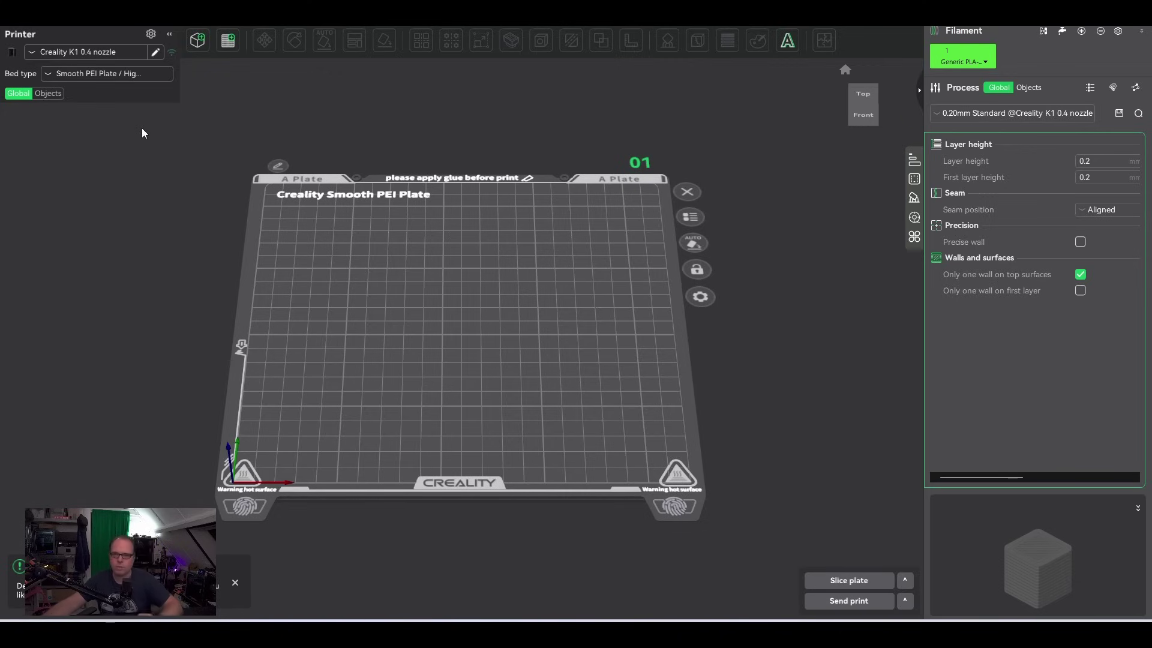
- Go to the device page for adding a printer and scan the network for available devices
left_click(171, 53)
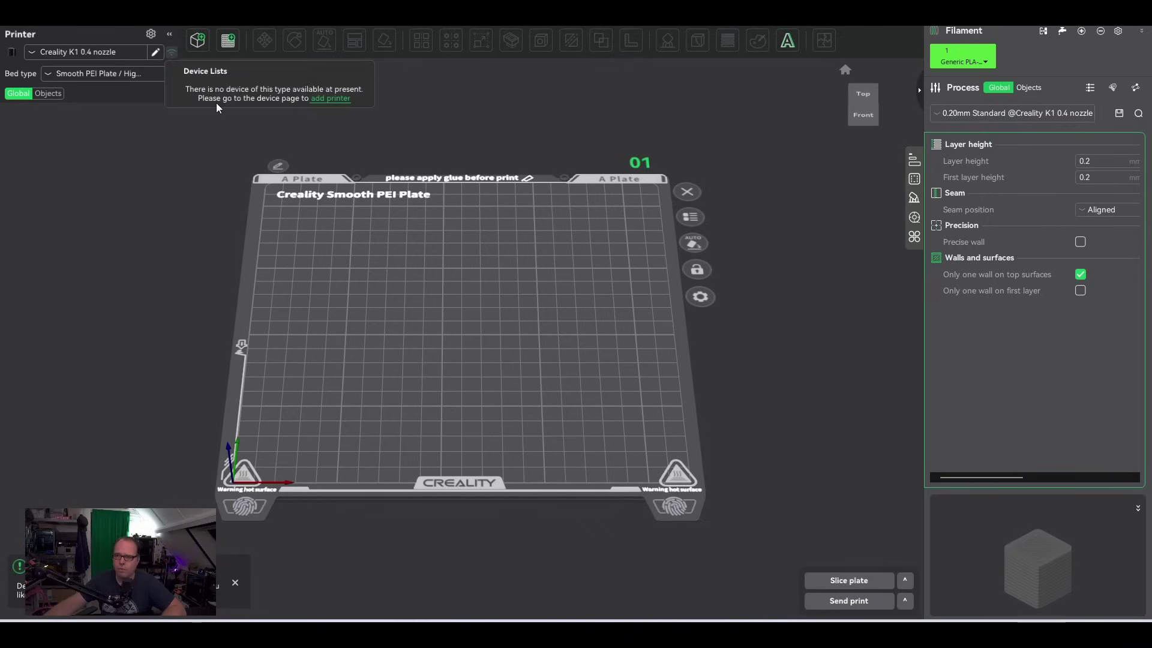
left_click(329, 99)
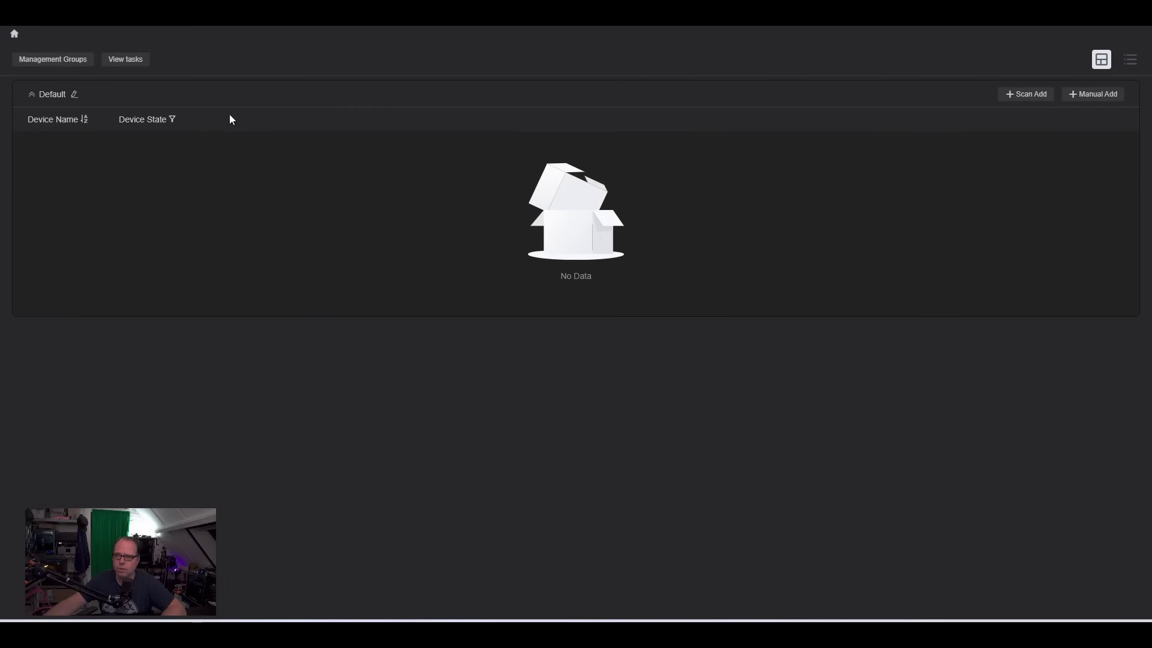
left_click(1015, 96)
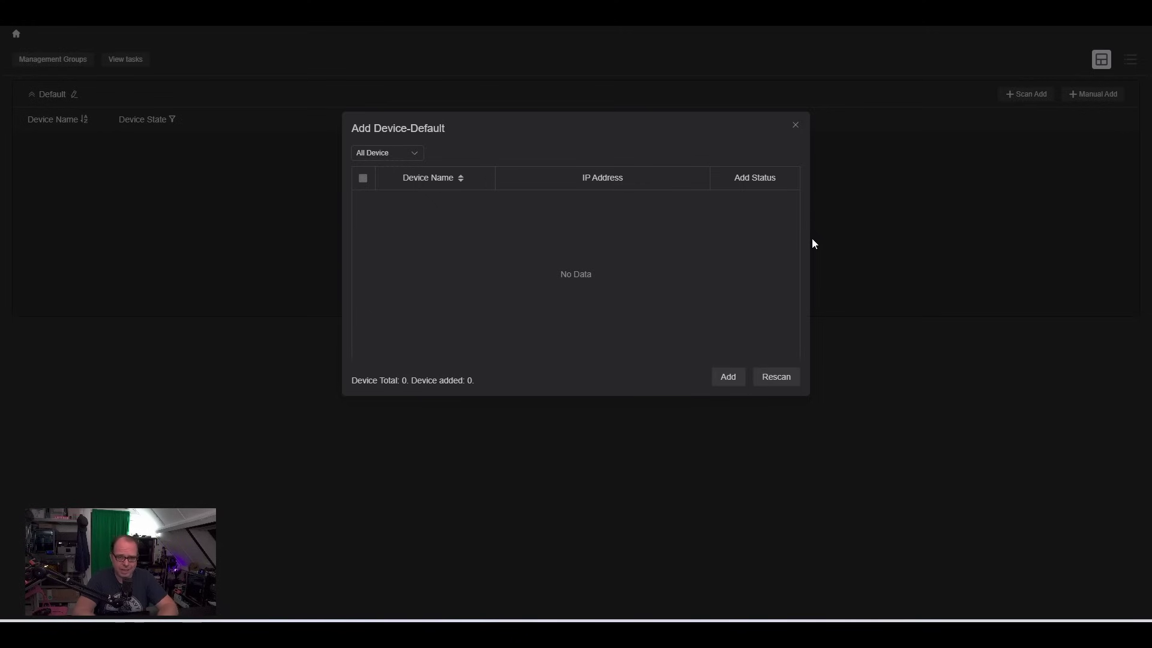
left_click(794, 127)
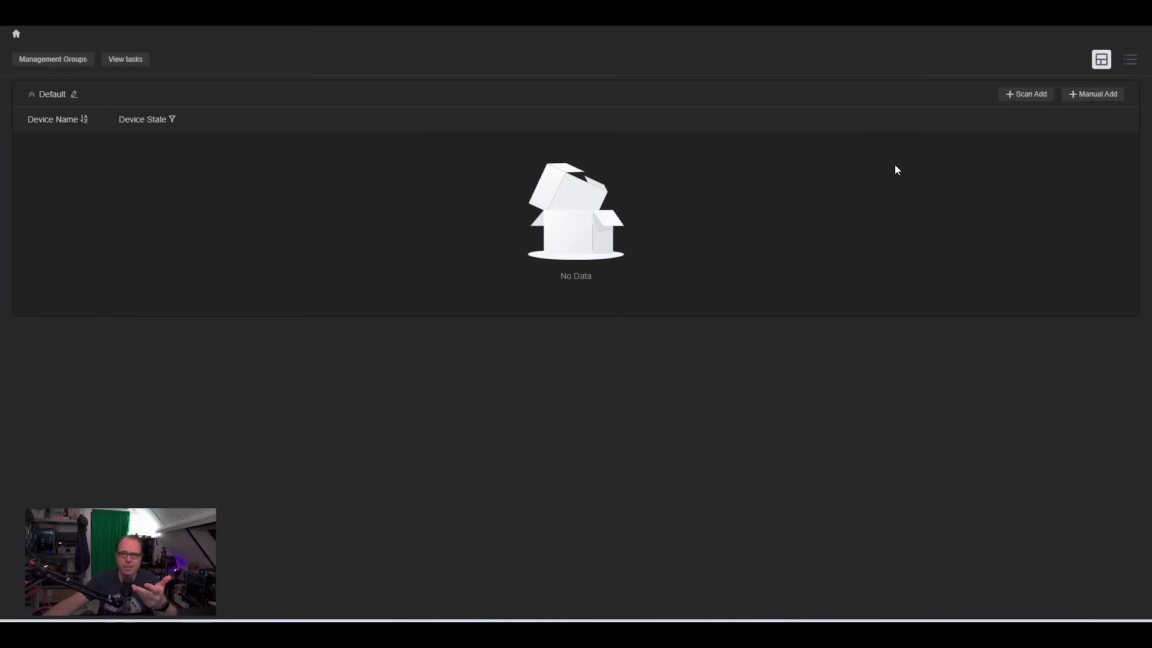
- Manually add a Creality device with the IP address 192.168.0.130 and open its details
left_click(1074, 97)
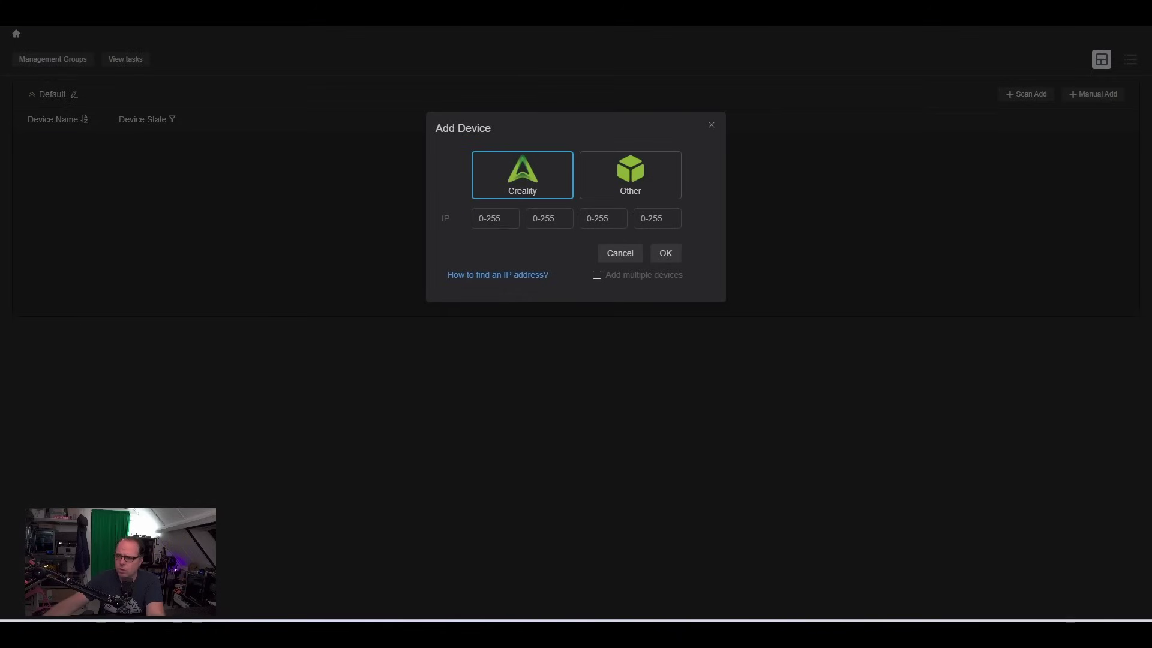
left_click(499, 220)
type("192.168.0.130")
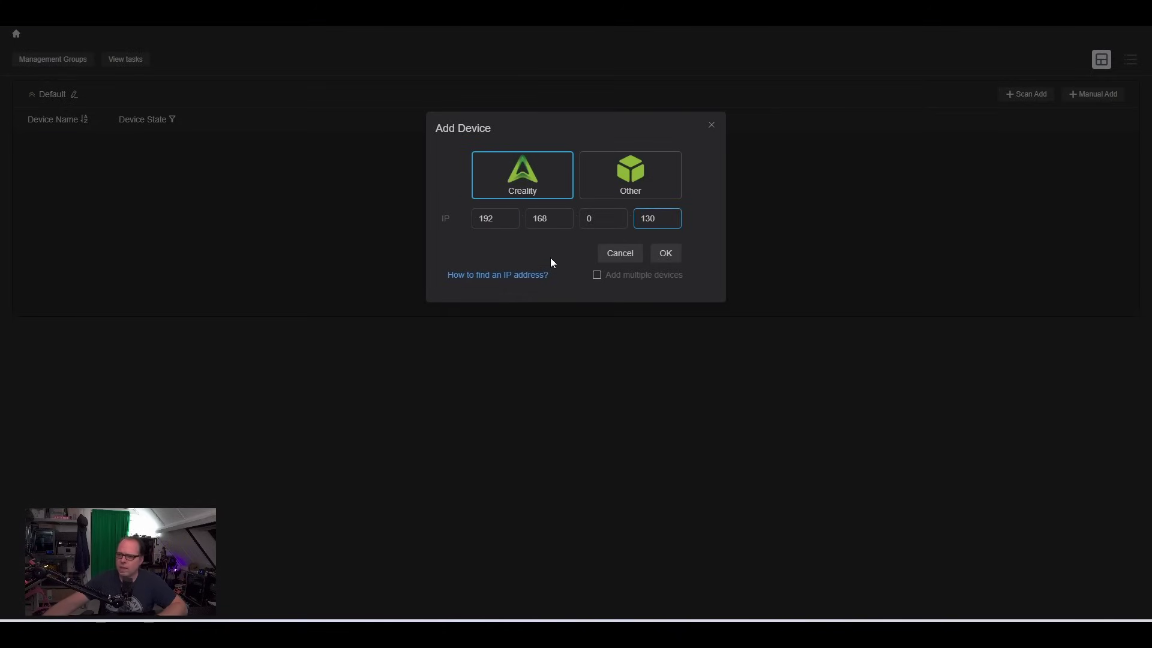
left_click(666, 254)
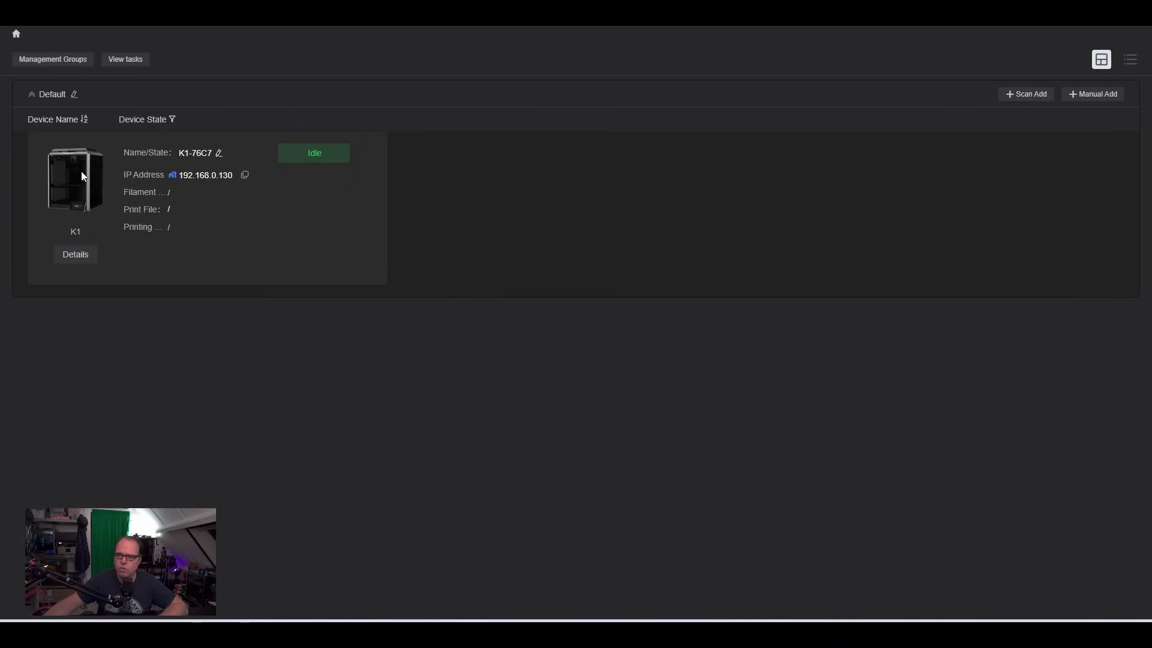
left_click(95, 254)
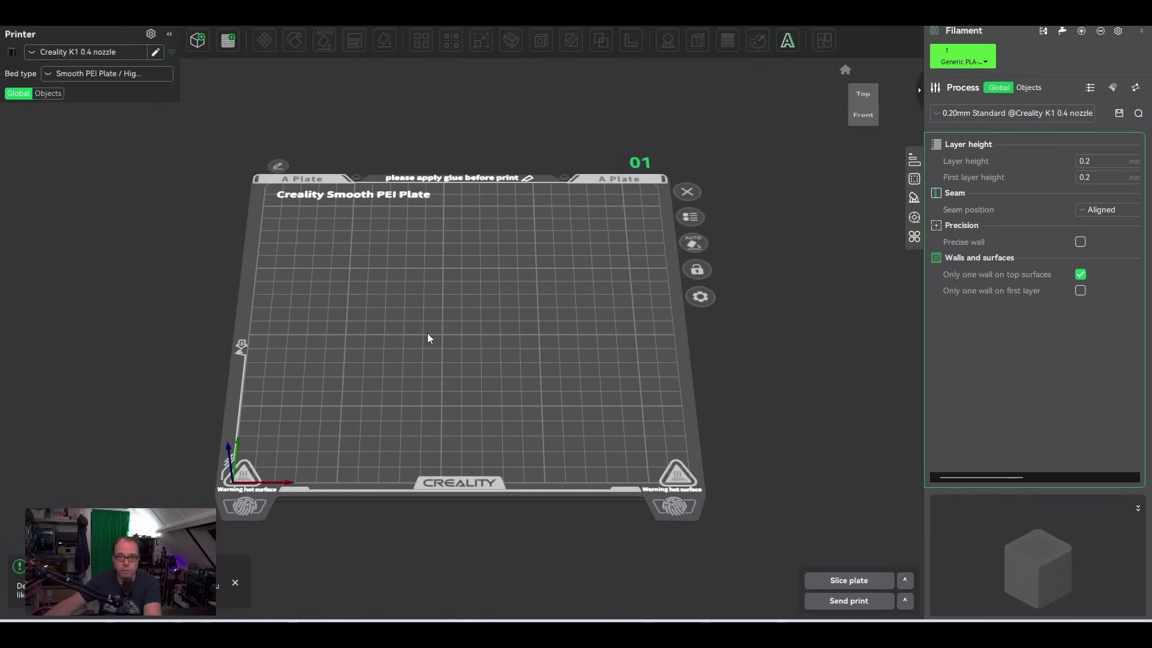
- Add the 3DBenchy testing primitive to the build plate and inspect it up close from an angled view
right_click(449, 300)
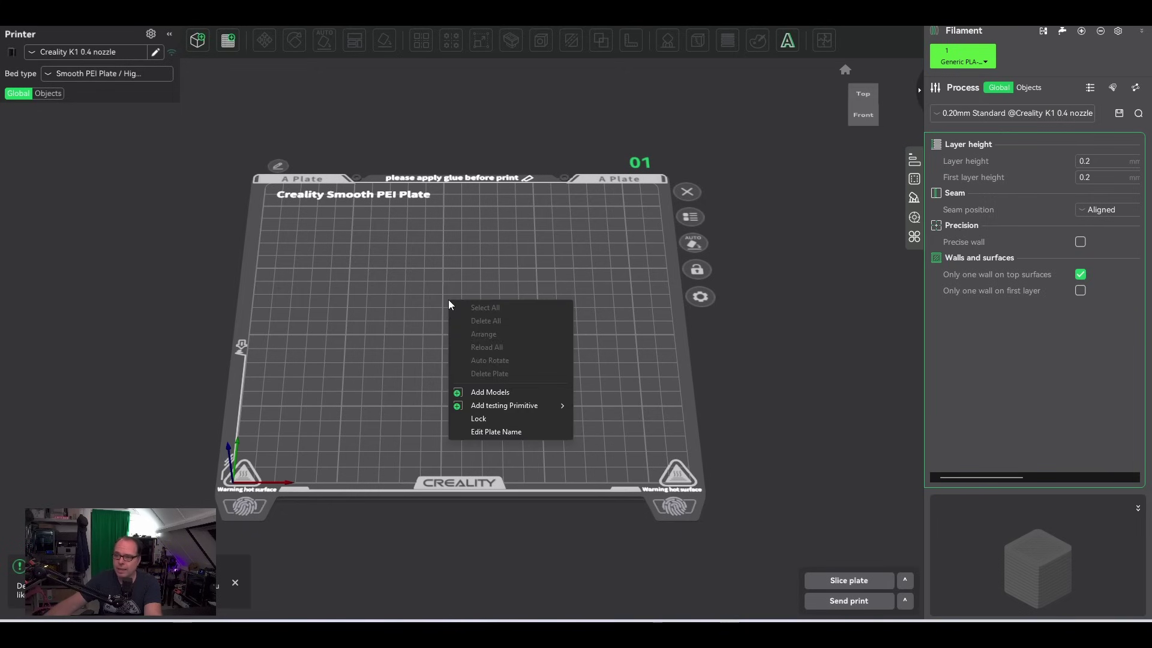
mouse_move(499, 408)
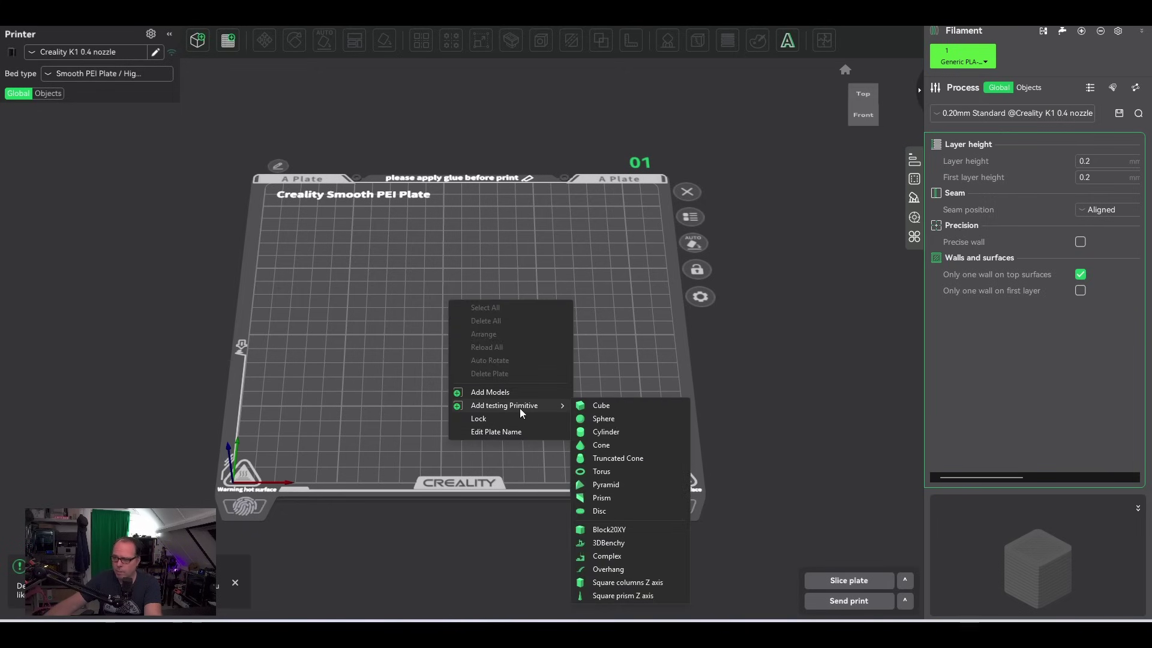
left_click(620, 541)
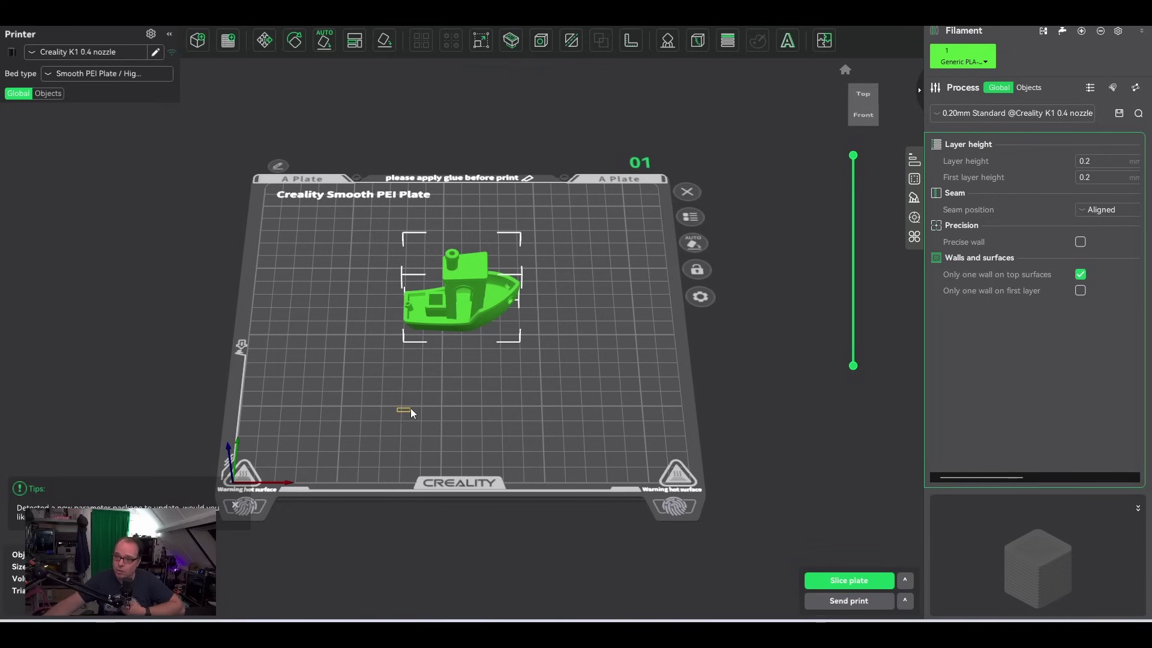
left_click(397, 412)
left_click_drag(358, 414, 420, 395)
scroll(447, 290, "up", 5)
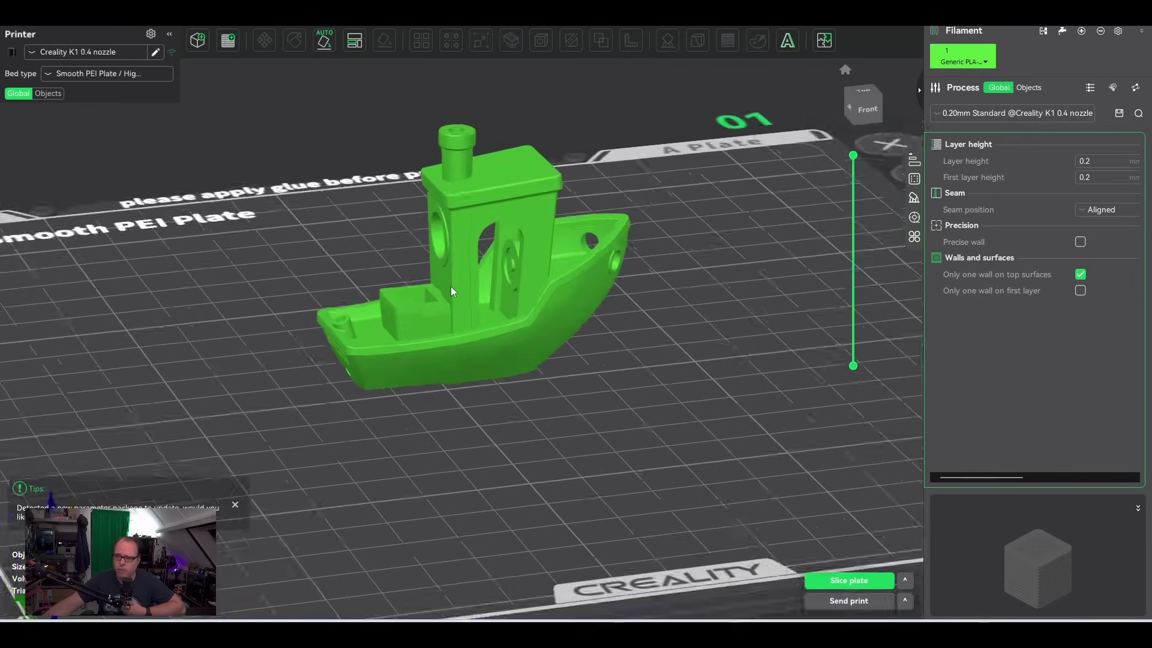
- Delete the 3DBenchy from the build plate and undo the deletion
left_click_drag(451, 291, 600, 240)
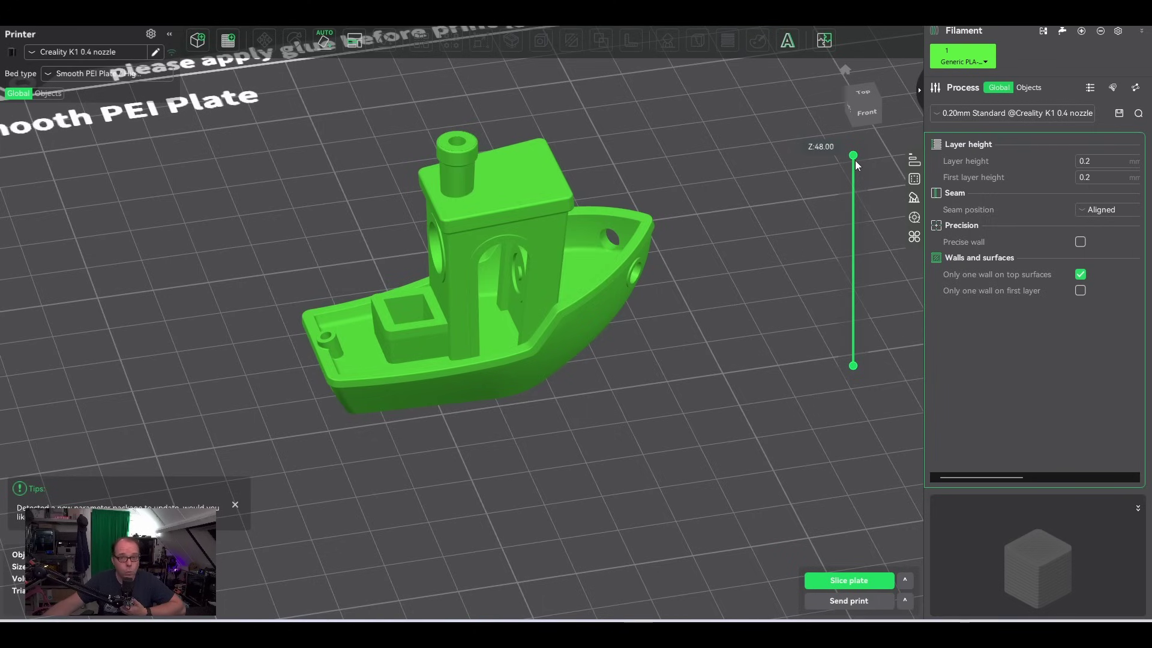
mouse_move(856, 159)
left_mouse_down()
mouse_move(842, 350)
mouse_move(852, 156)
left_mouse_up()
scroll(696, 252, "down", 5)
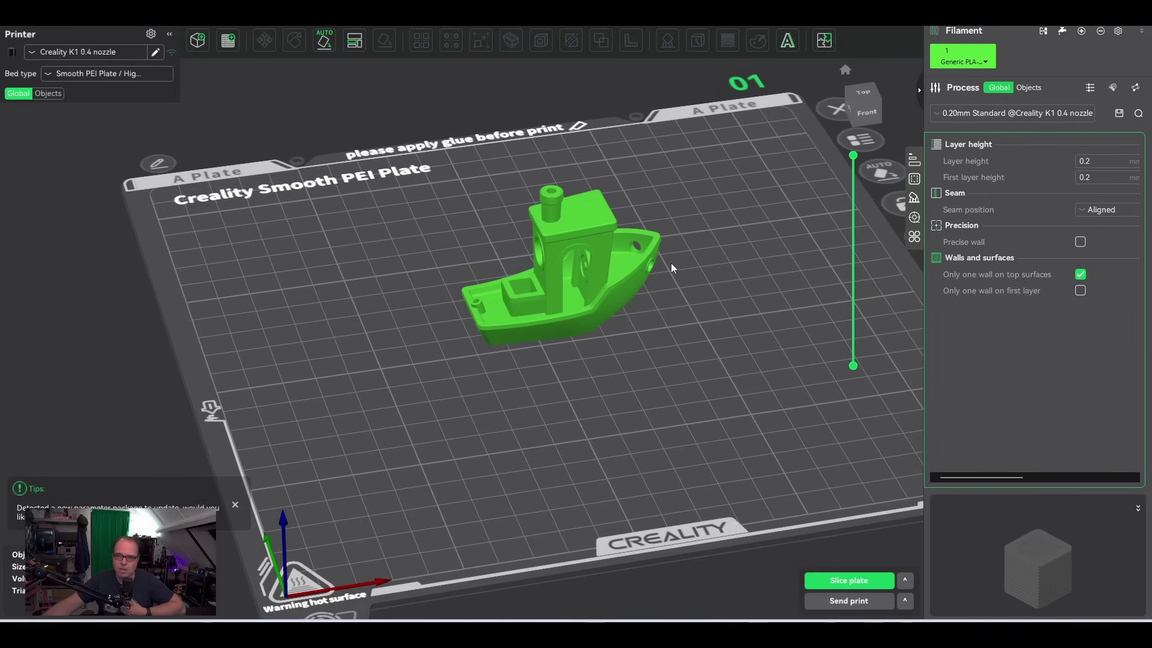
right_click_drag(672, 261, 596, 264)
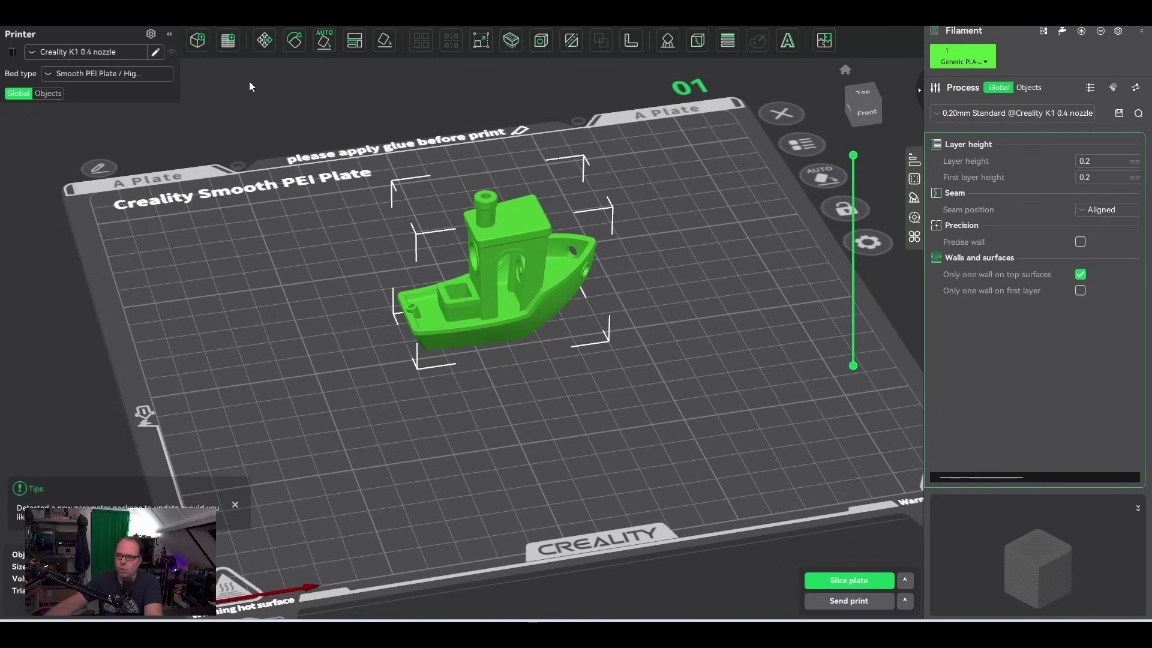
key("Delete")
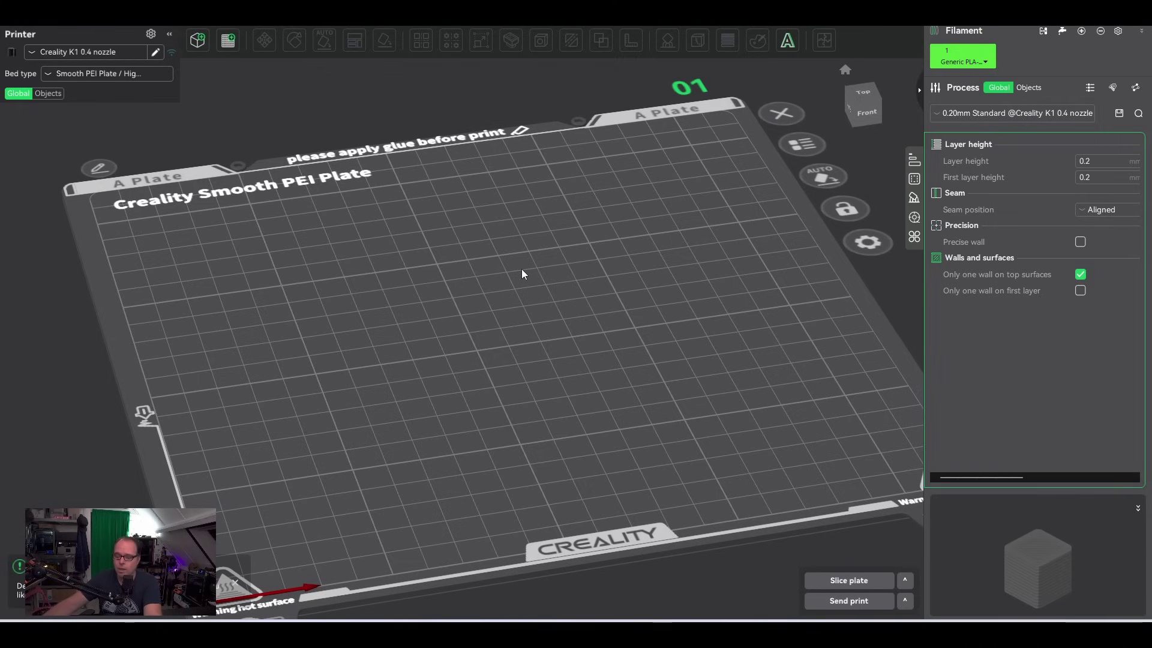
key("ctrl+z")
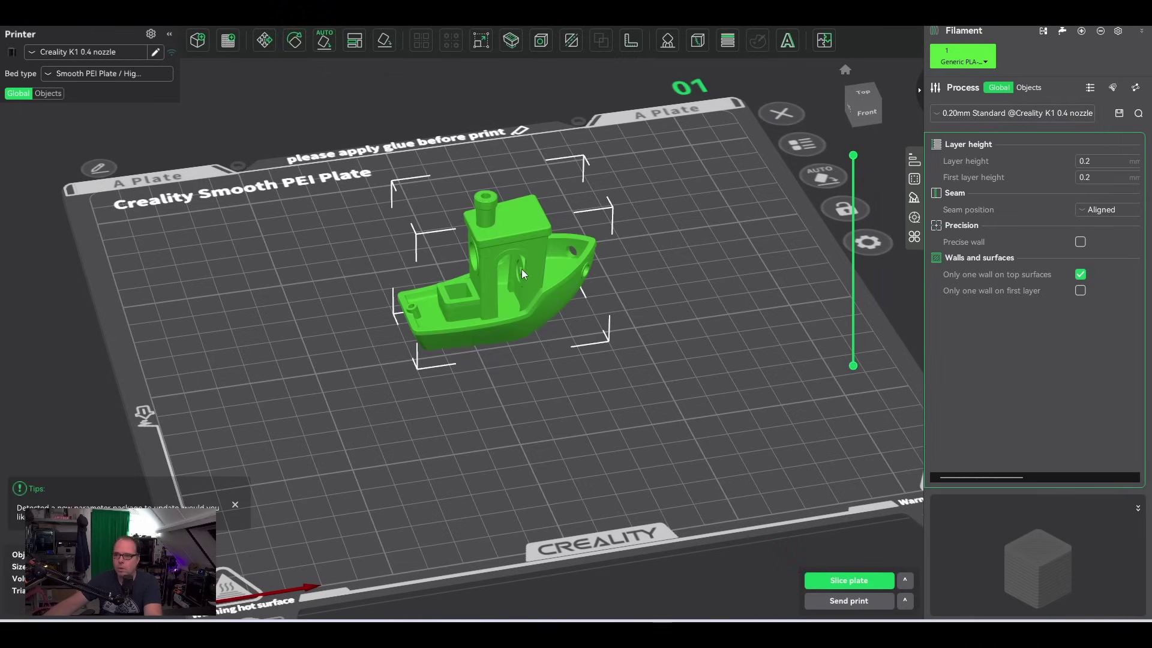
- Fill the bed with copies of the 3DBenchy
right_click(508, 308)
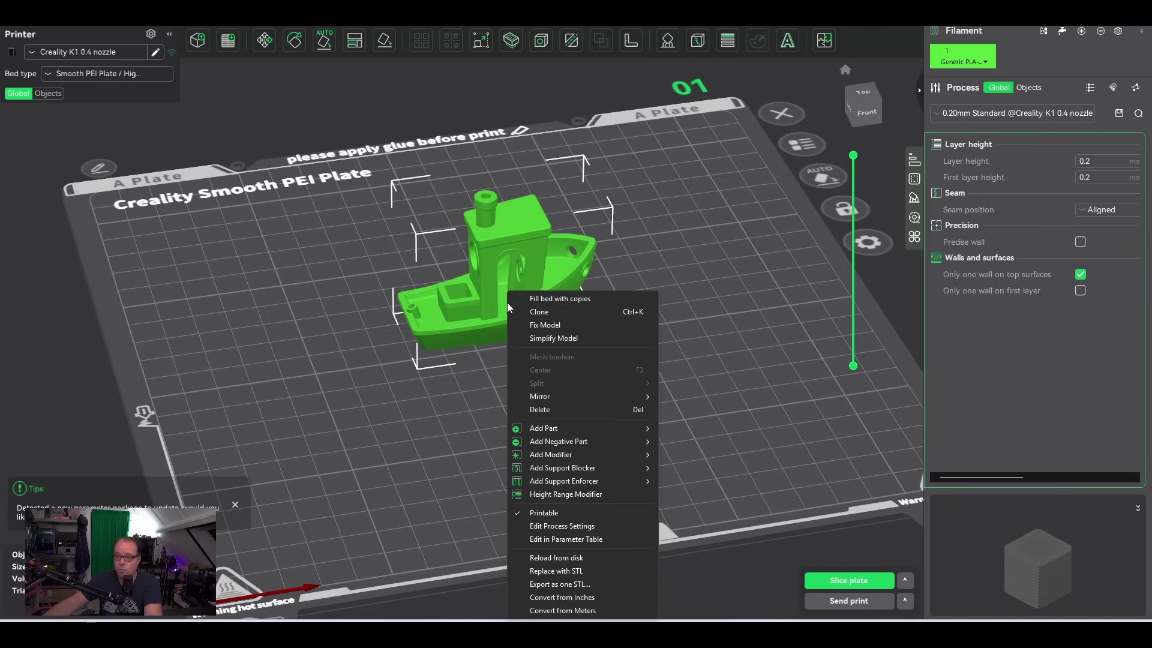
left_click(573, 304)
left_click(244, 185)
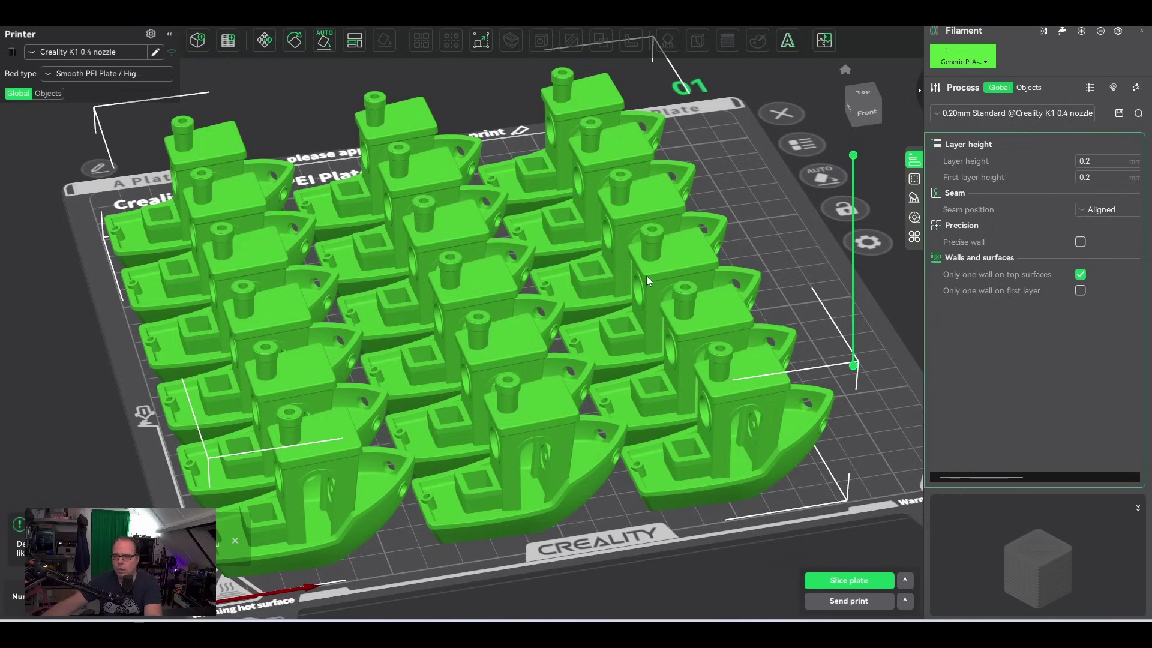
- Undo the bed fill and the adding of the 3DBenchy to clear the build plate
key("ctrl+z")
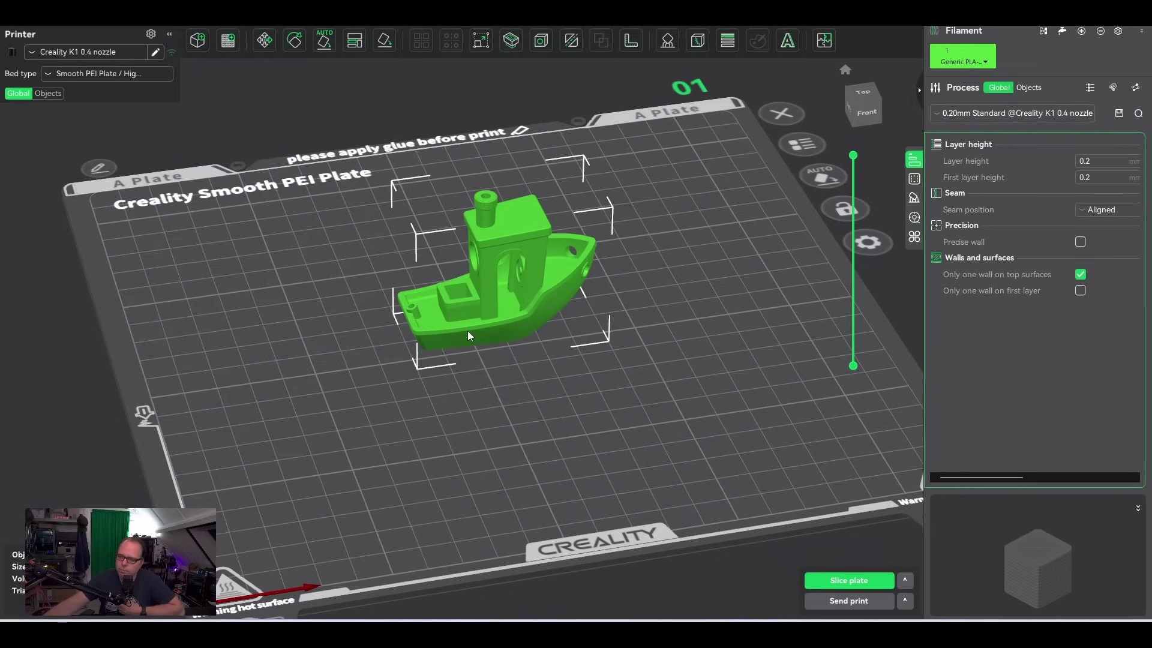
key("ctrl+z")
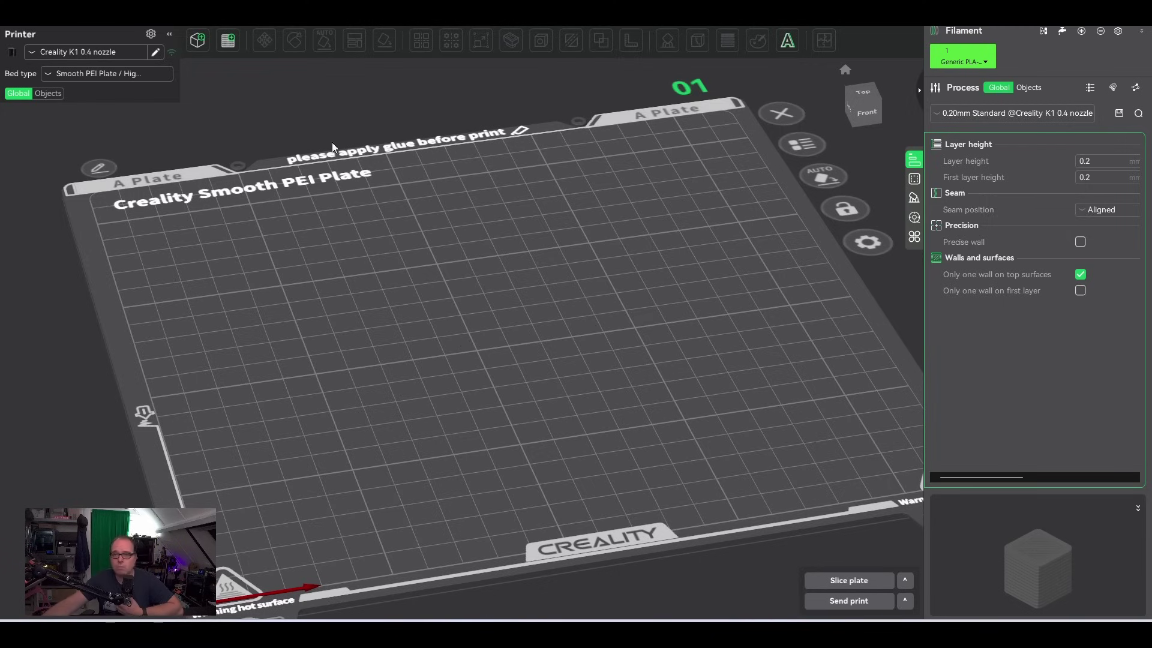
- Import the Mini Eddie Munson single color model from Z3DP - MODELS, DESIGNERS - PATREON, Wekster, Holy Moly 2, Mini Eddie Munson on My Book (F:)
left_click(198, 44)
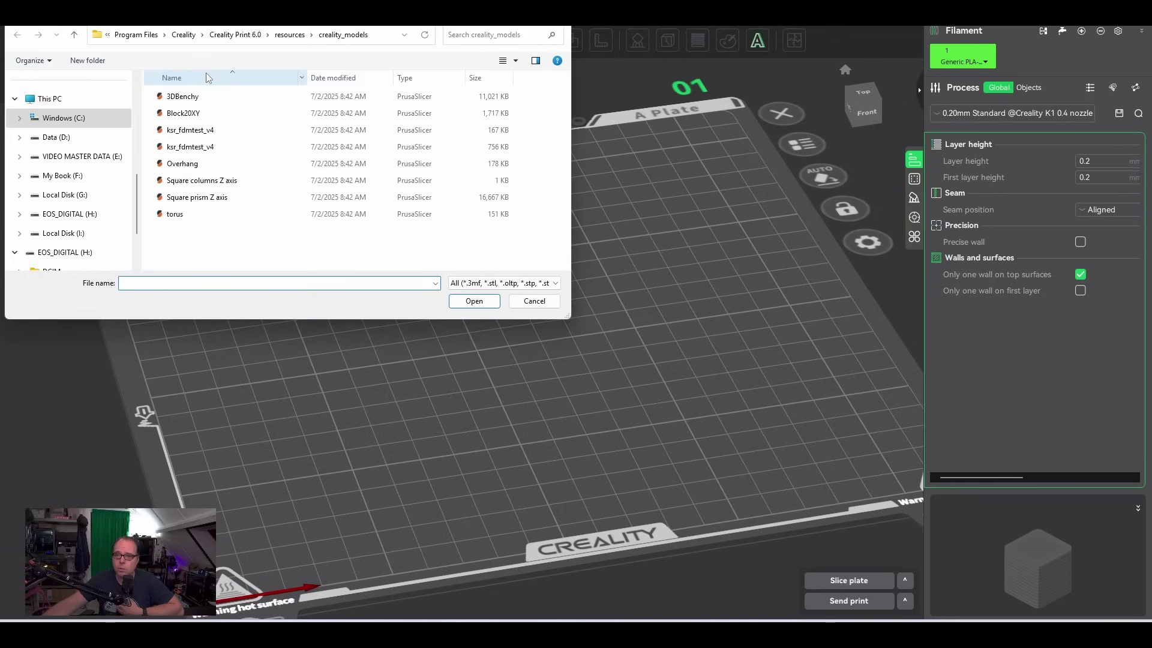
left_click(77, 179)
scroll(270, 162, "down", 3)
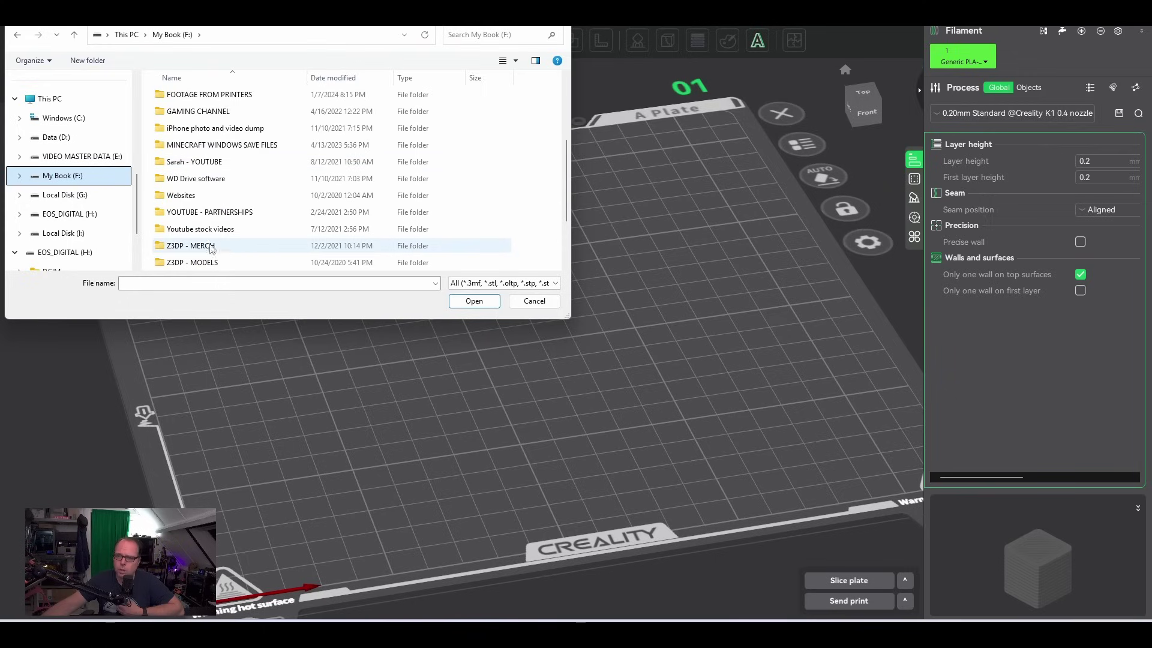
double_click(228, 262)
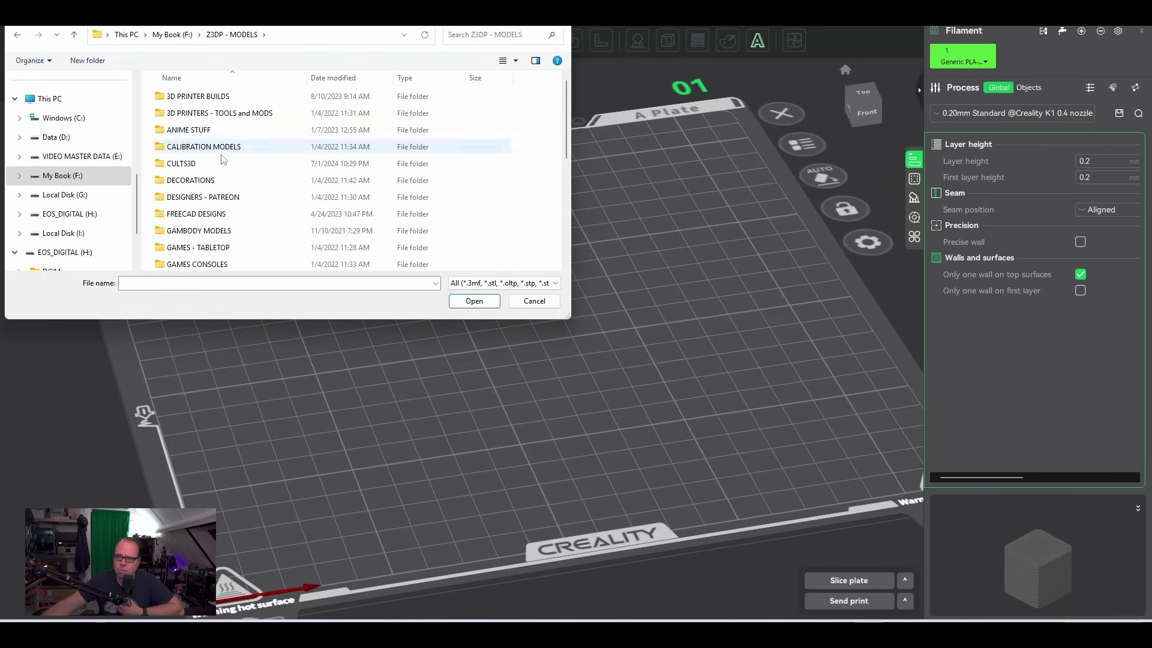
left_click(226, 198)
double_click(226, 198)
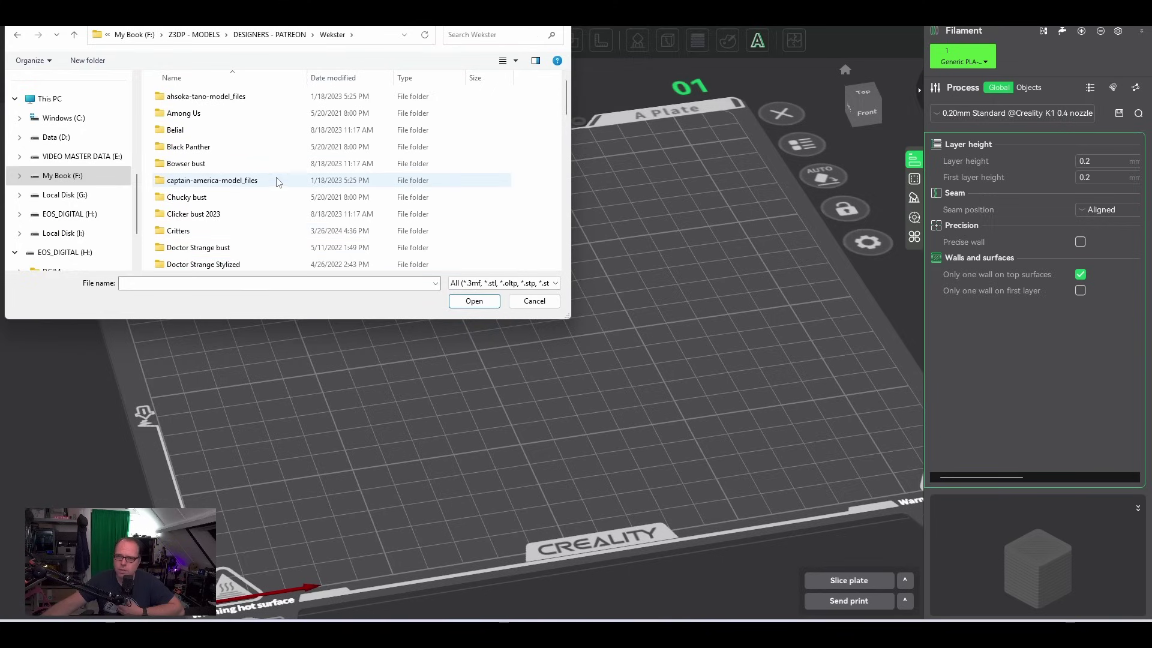
scroll(266, 170, "down", 4)
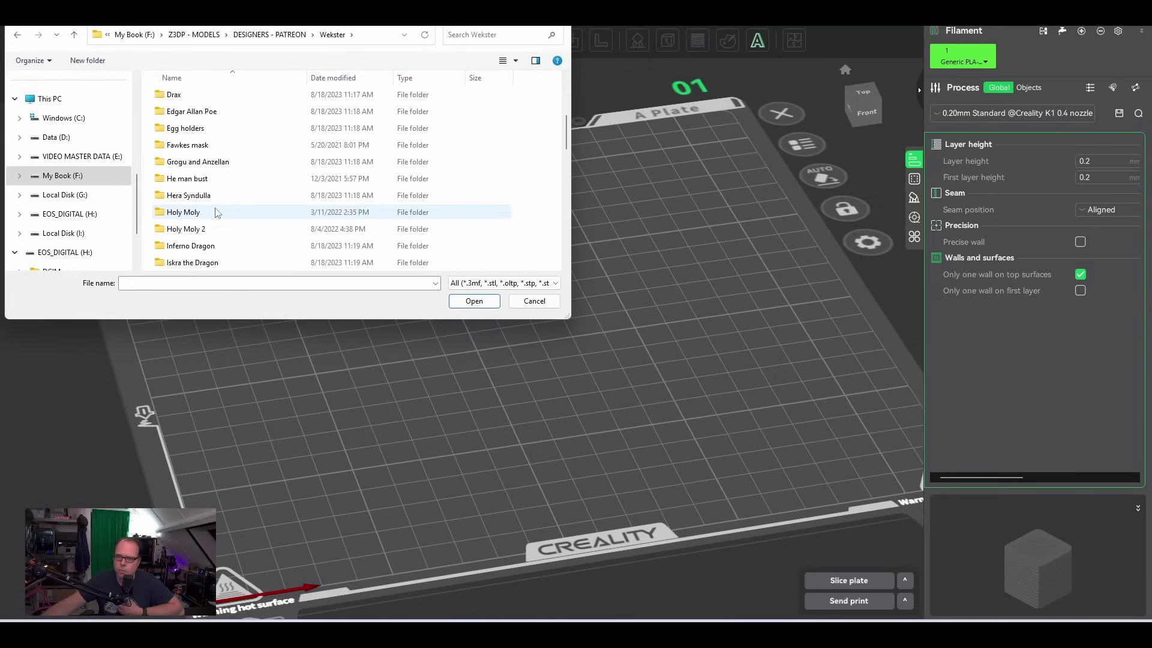
double_click(219, 229)
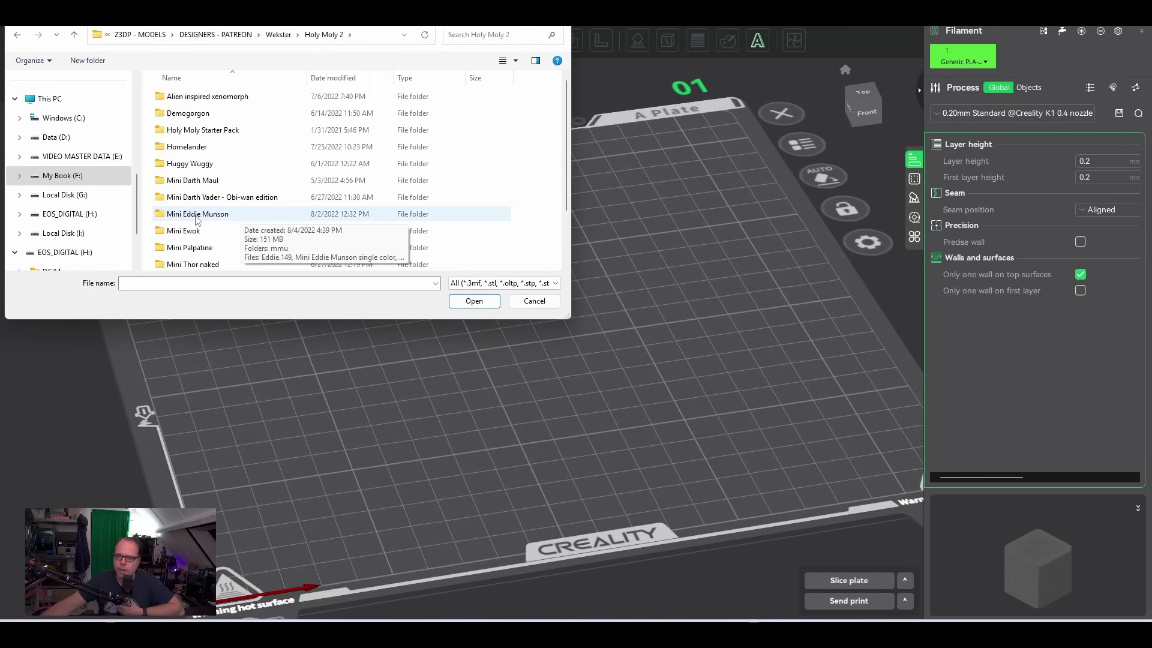
double_click(198, 214)
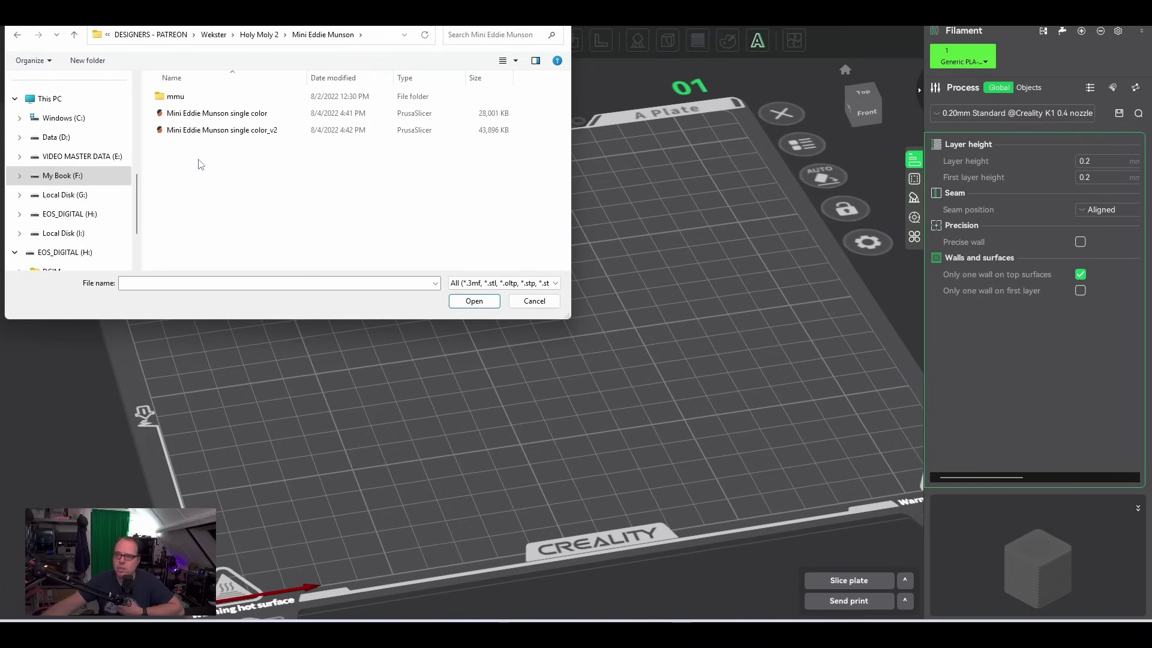
left_click(204, 113)
left_click(473, 300)
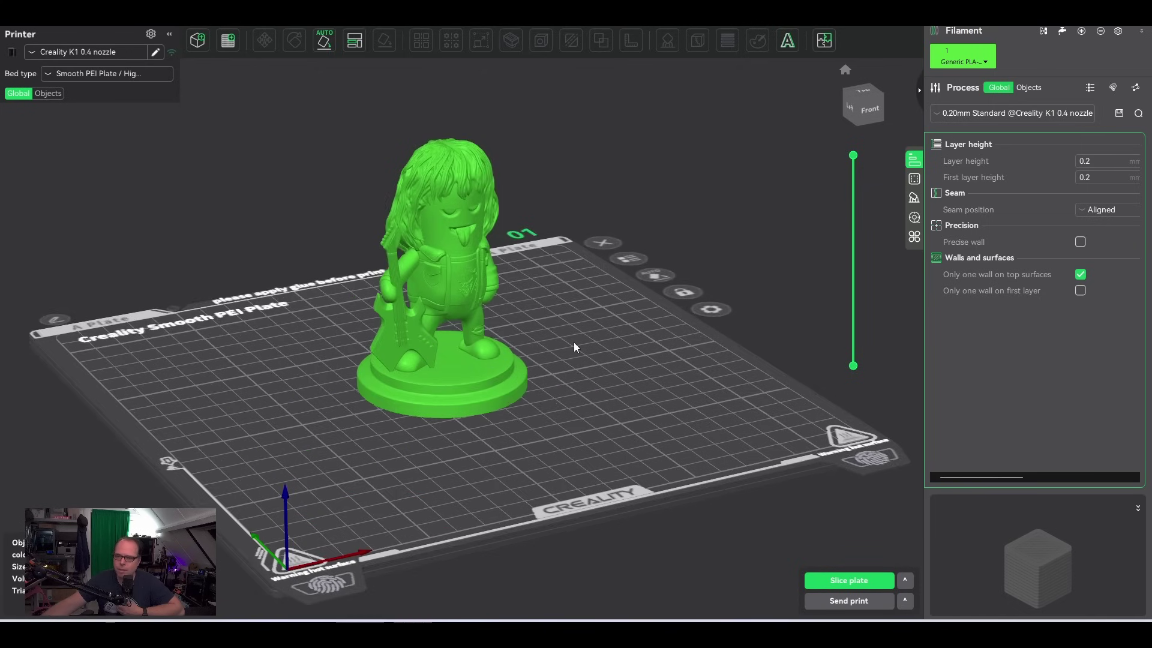
- Look at the figurine's Move coordinates and the build plate's context menu, and reselect the figurine
left_click(433, 372)
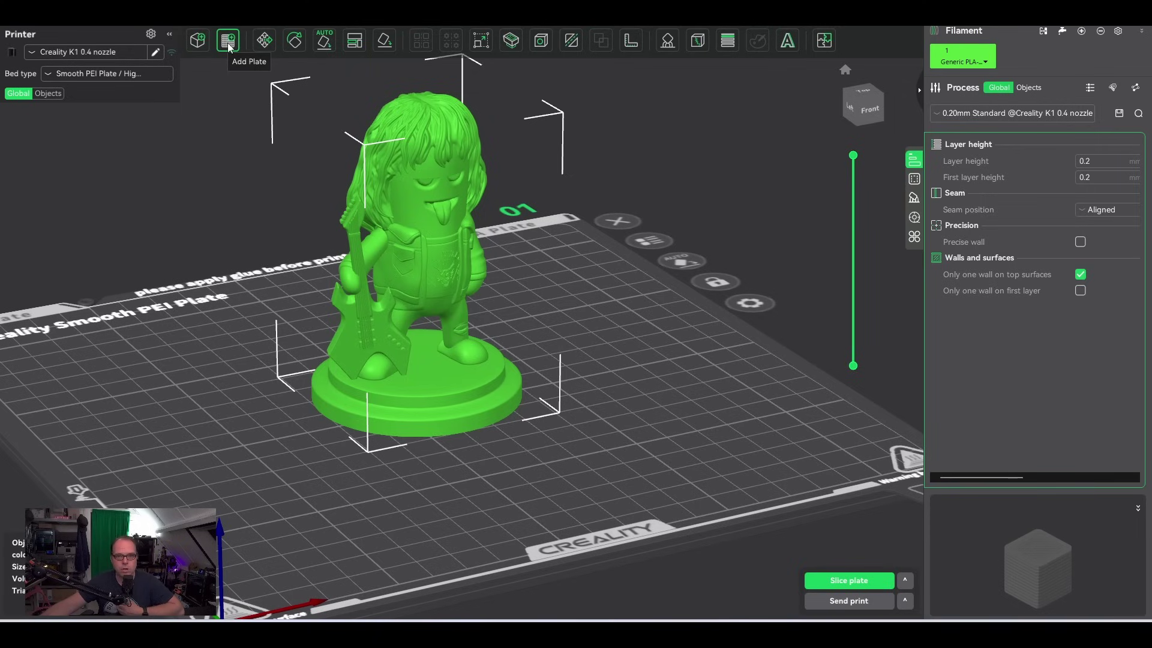
left_click(265, 40)
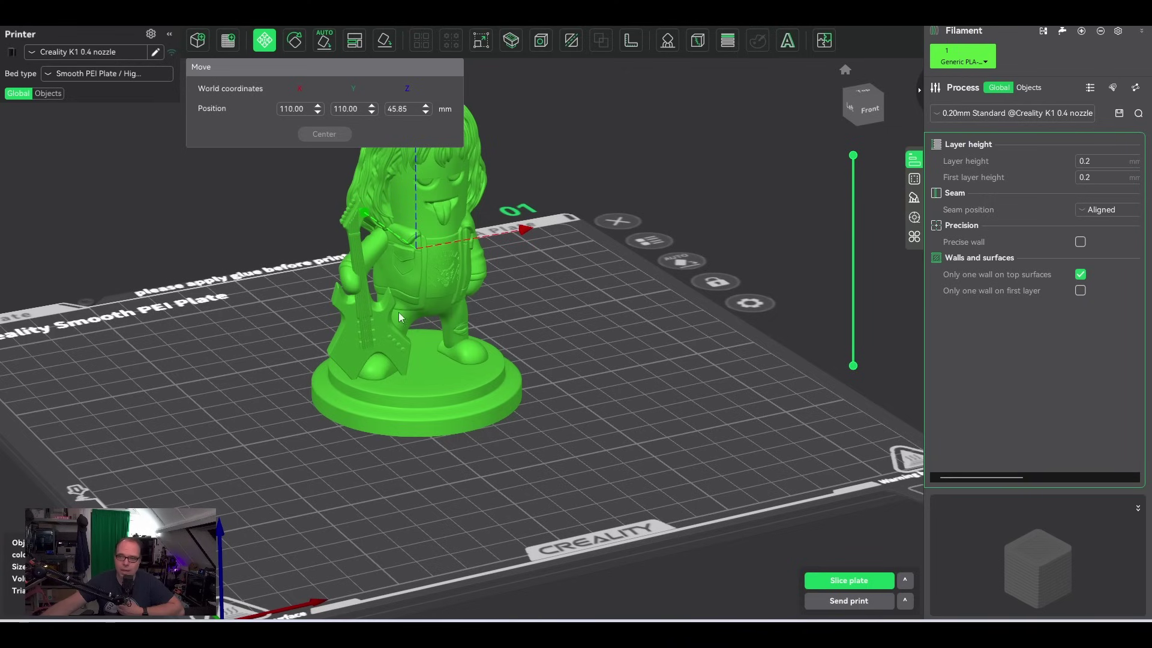
left_click(327, 492)
right_click(330, 495)
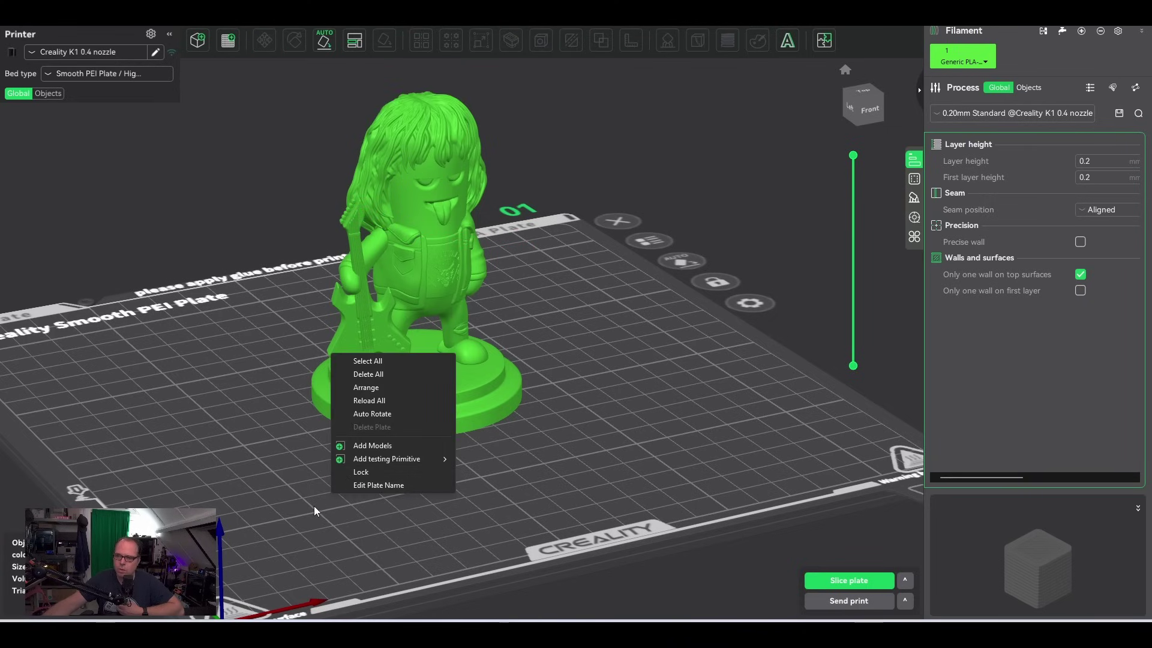
left_click(303, 506)
left_click_drag(293, 506, 423, 329)
left_click(409, 204)
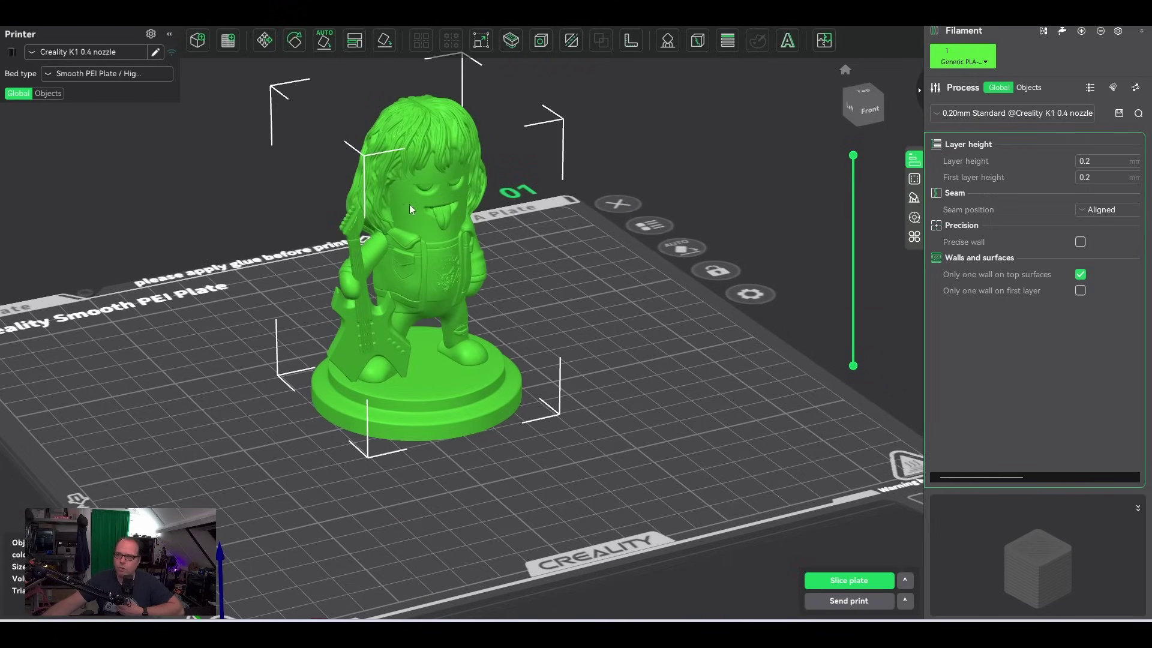
- Try to lift the figurine off the plate along the Z axis with the Move tool
left_click(264, 40)
right_click_drag(499, 215, 643, 230)
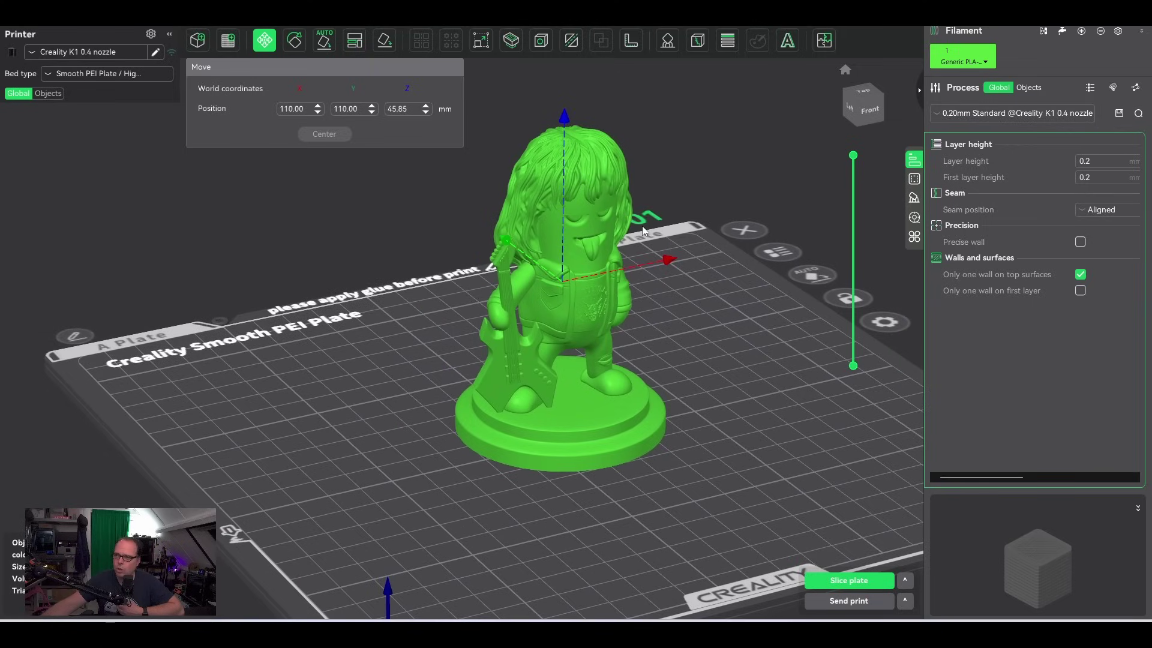
left_click_drag(567, 120, 574, 81)
left_click_drag(575, 79, 575, 72)
mouse_move(551, 528)
left_mouse_down()
mouse_move(549, 501)
mouse_move(556, 518)
left_mouse_up()
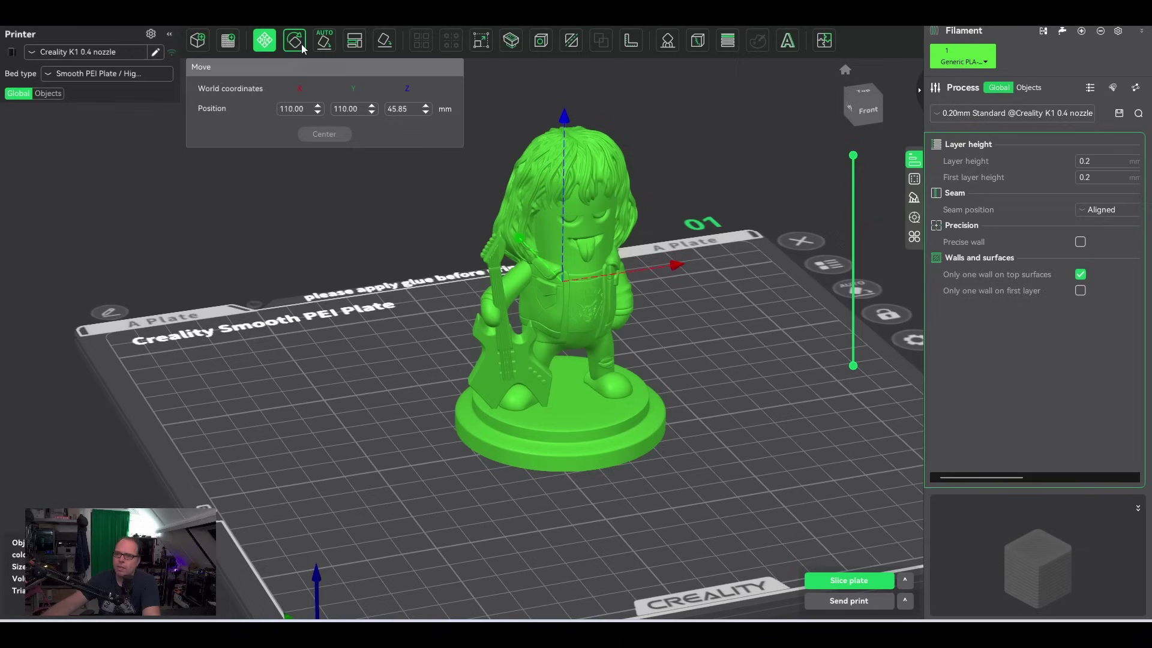
- Examine the Rotate tool and the auto orientation options for the figurine, and reselect it without applying anything
left_click(295, 42)
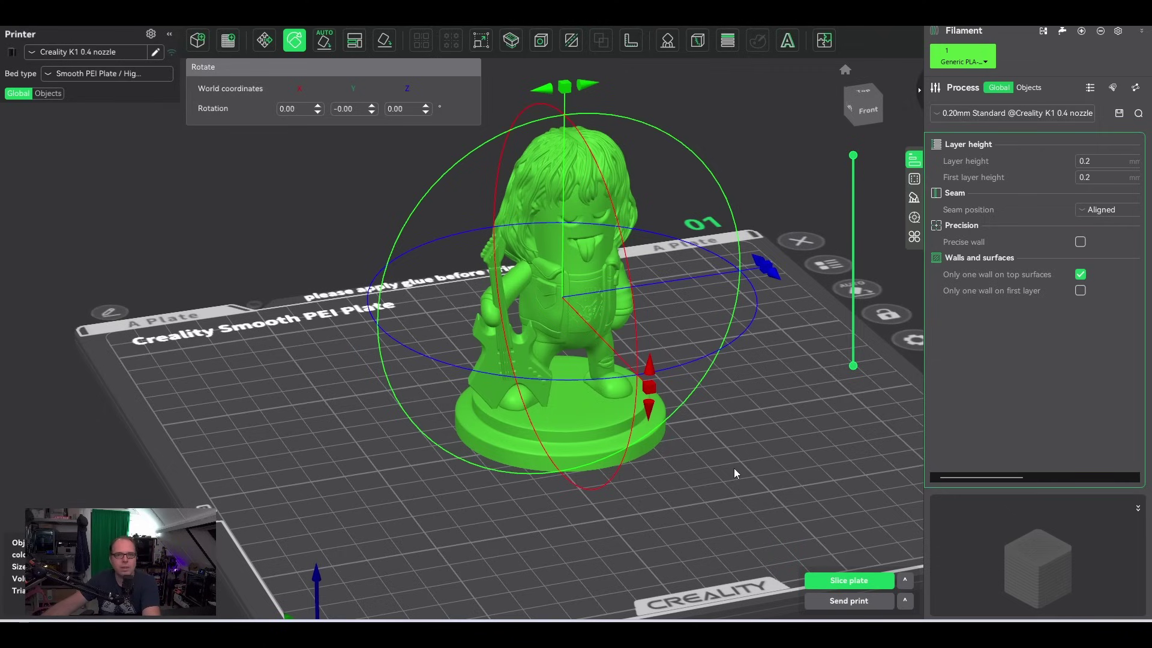
left_click(327, 42)
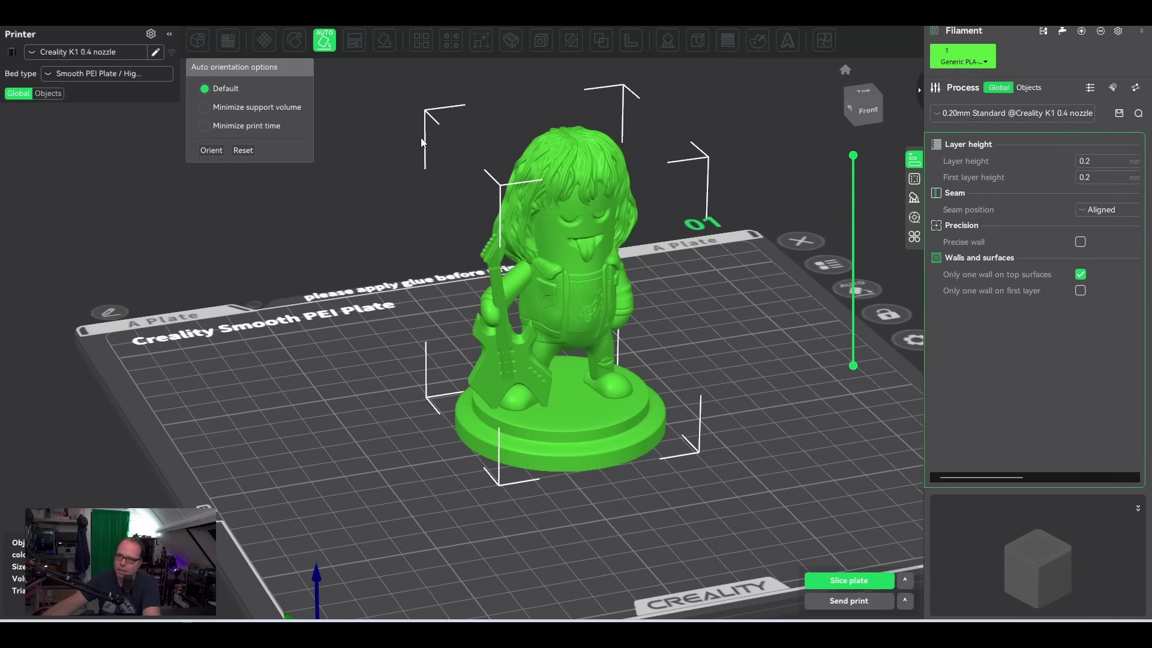
left_click(389, 109)
left_click(571, 204)
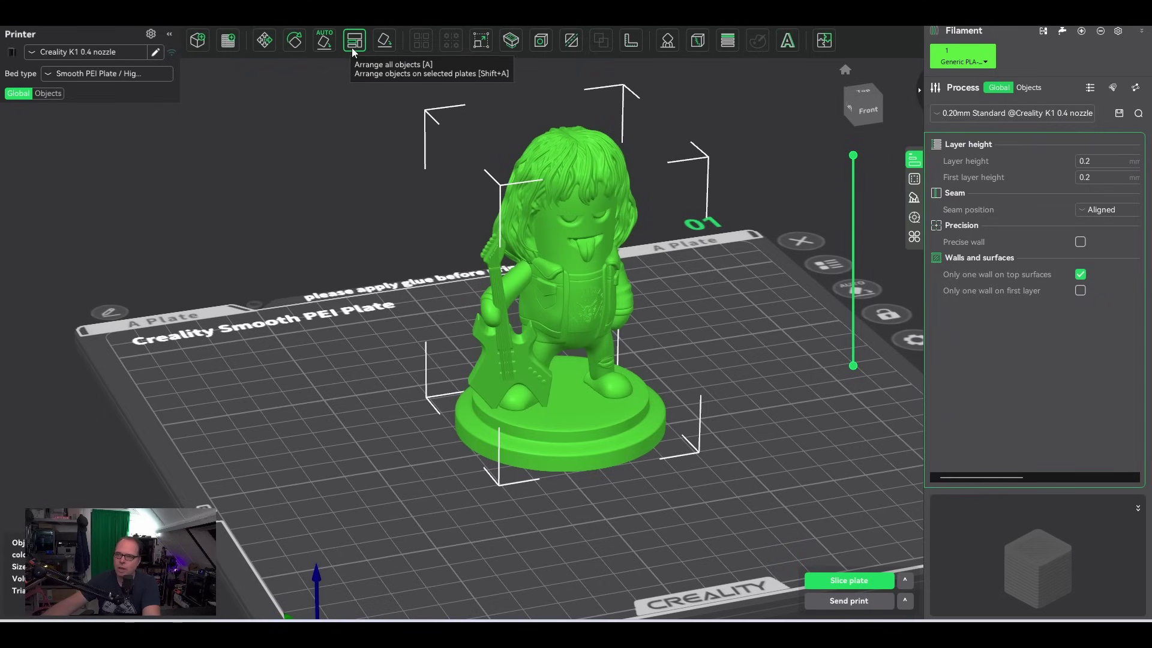
- Examine the Arrange options for spacing, auto rotation and alignment, and reselect the figurine without arranging
right_click(352, 47)
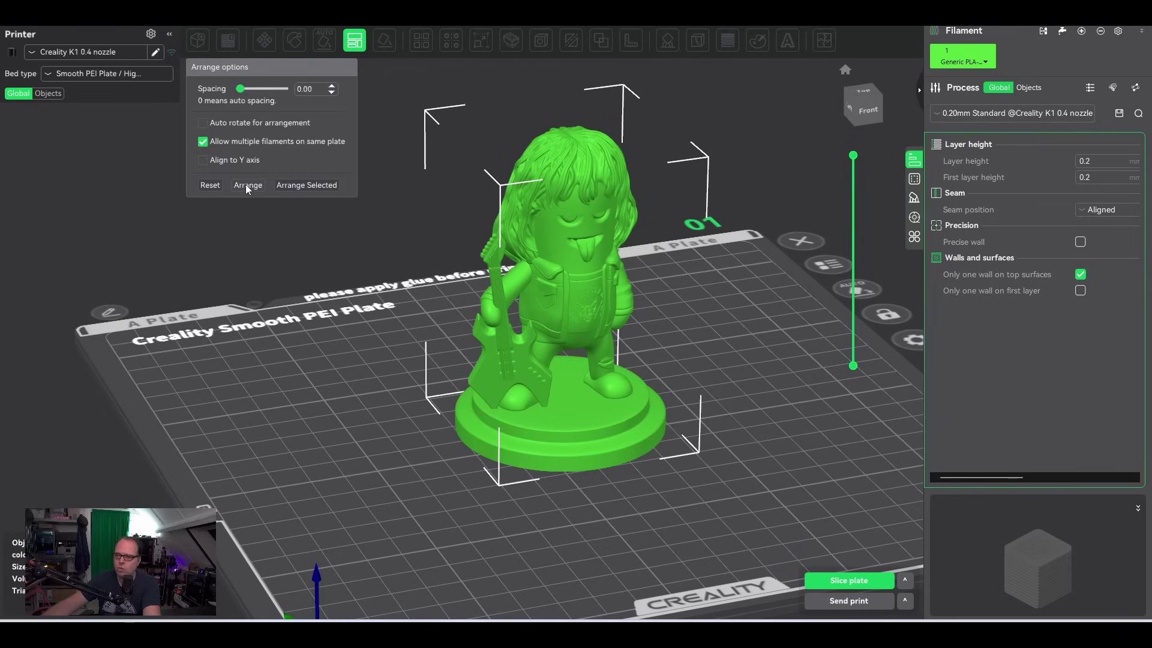
left_click(672, 477)
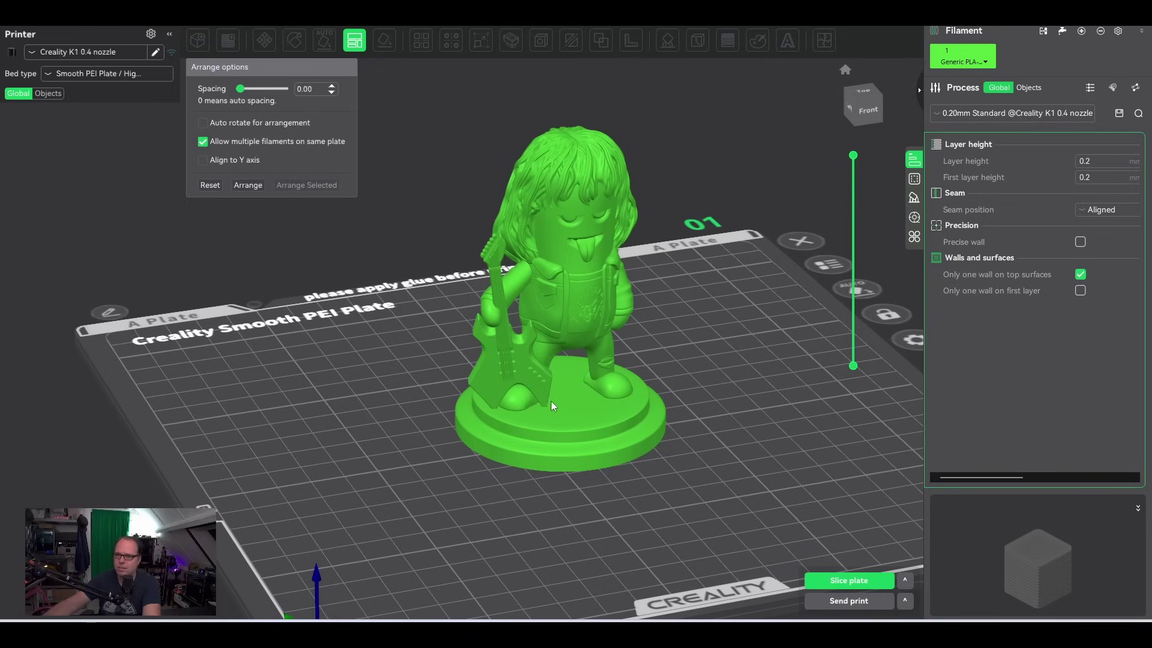
left_click(554, 268)
- Activate Lay on Face, examine the figurine's candidate faces including the underside of its base, and leave the tool
left_click(385, 43)
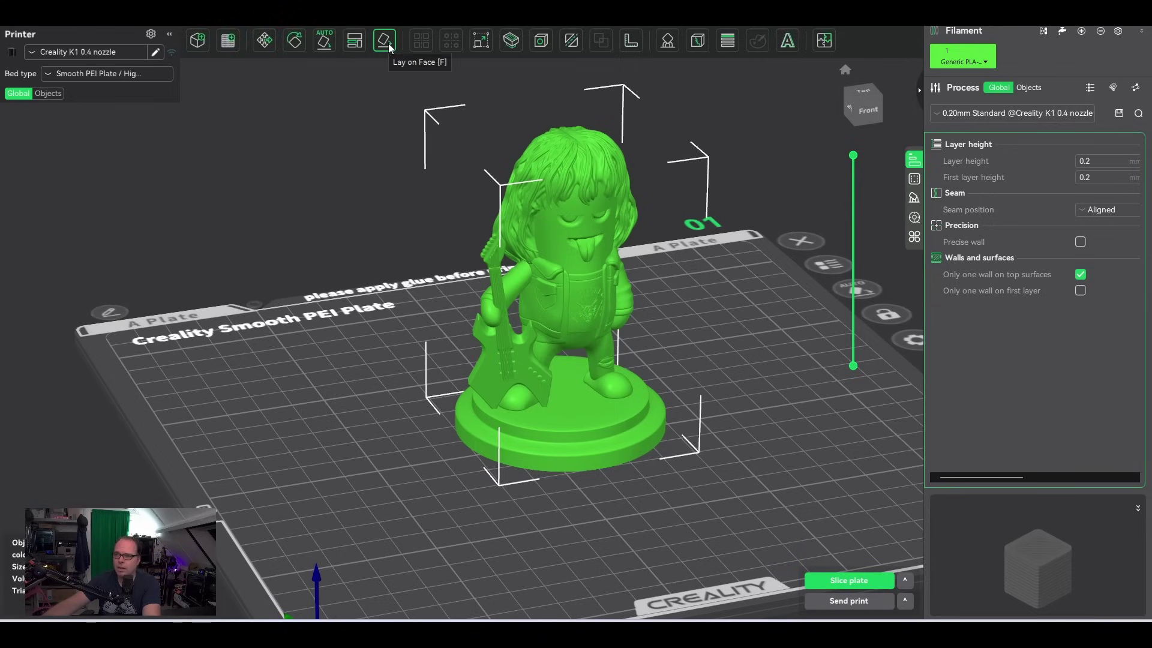
left_click(389, 48)
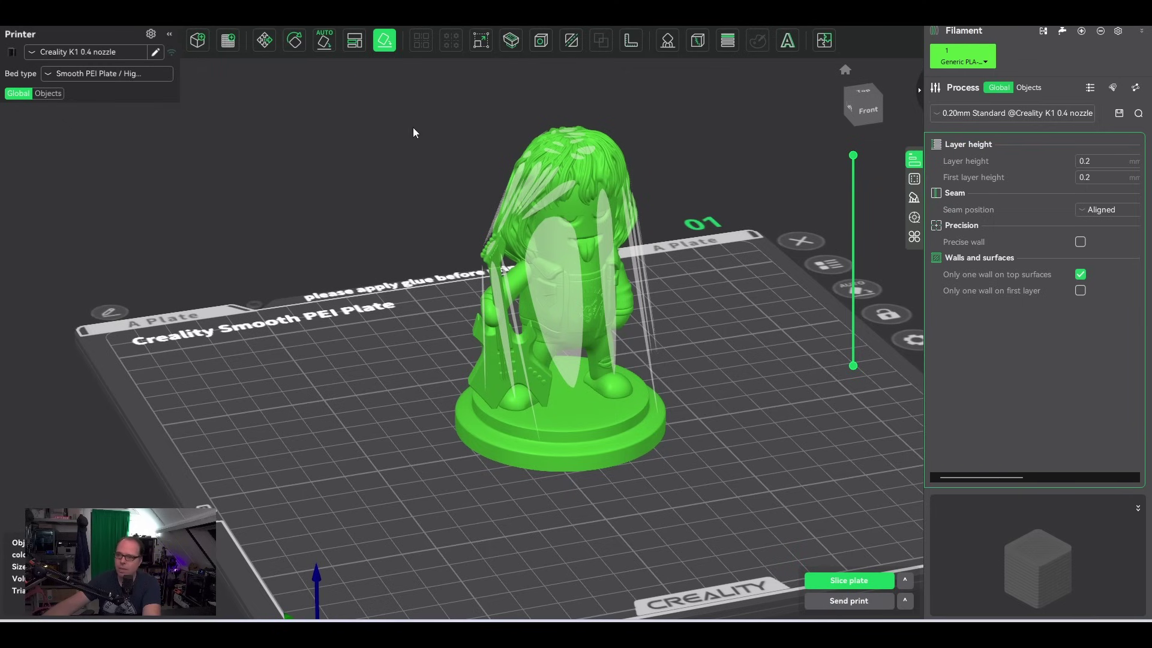
left_click_drag(387, 456, 546, 422)
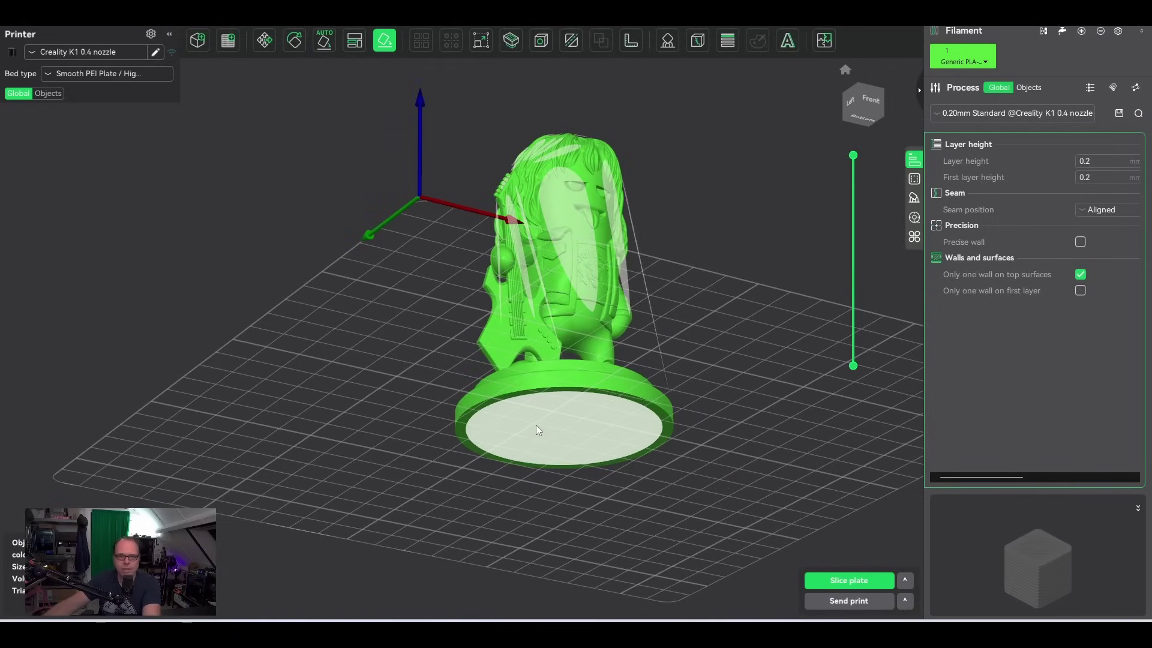
left_click_drag(367, 279, 372, 307)
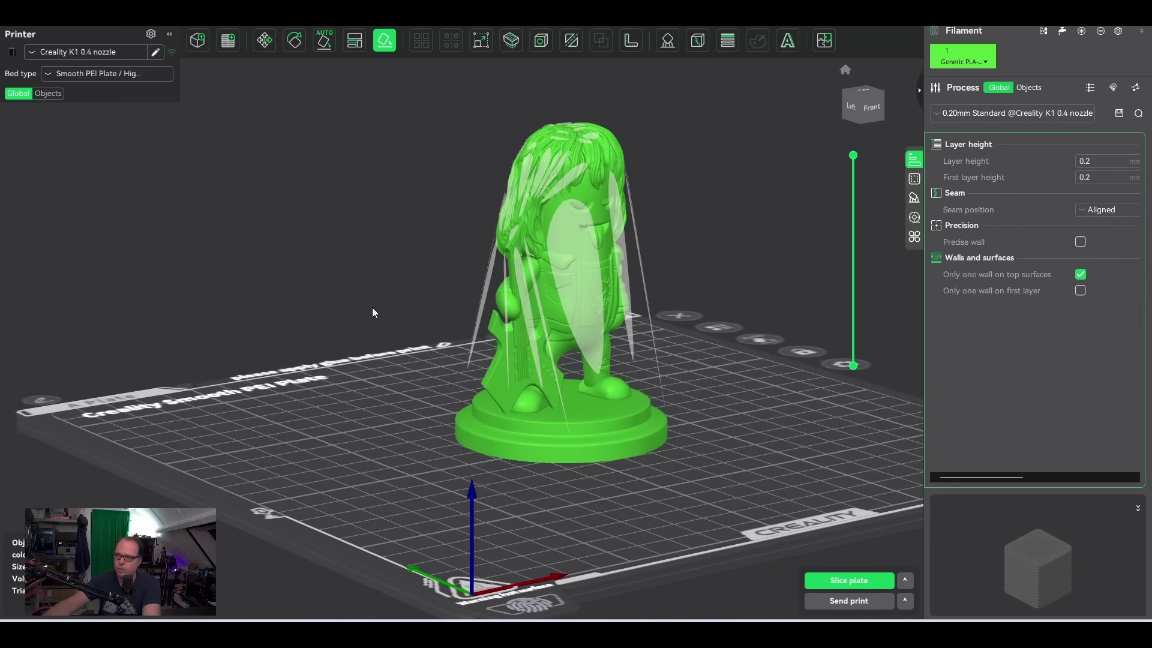
left_click(391, 47)
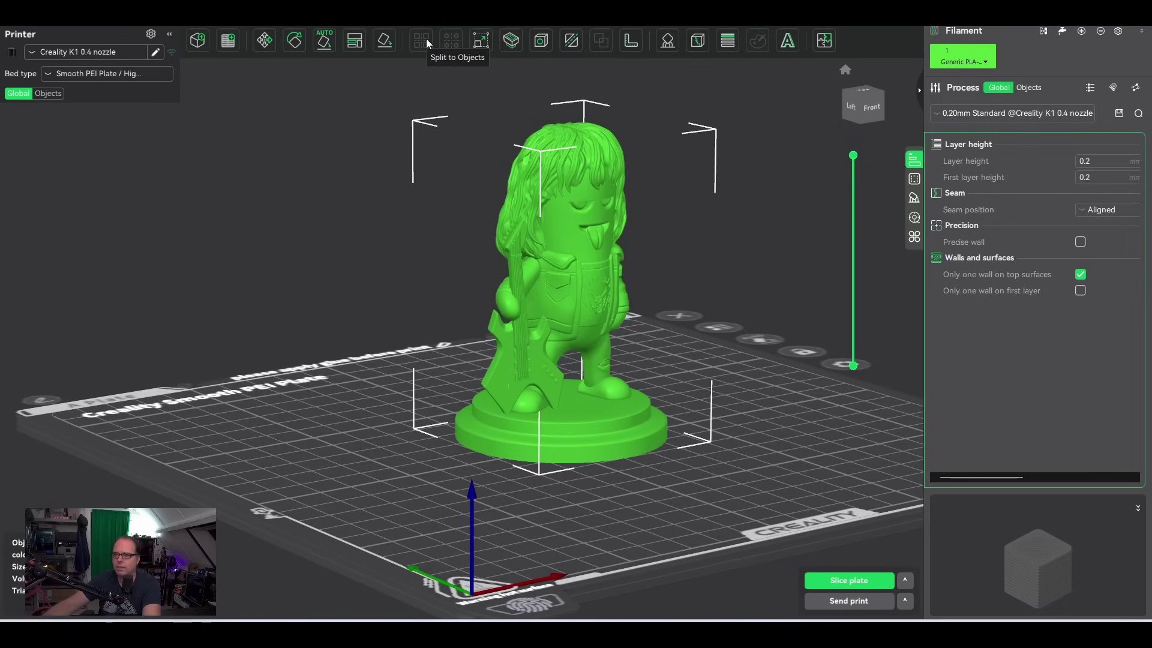
- Examine the figurine's Scale settings and go on to the Hollowing tool
left_click(481, 41)
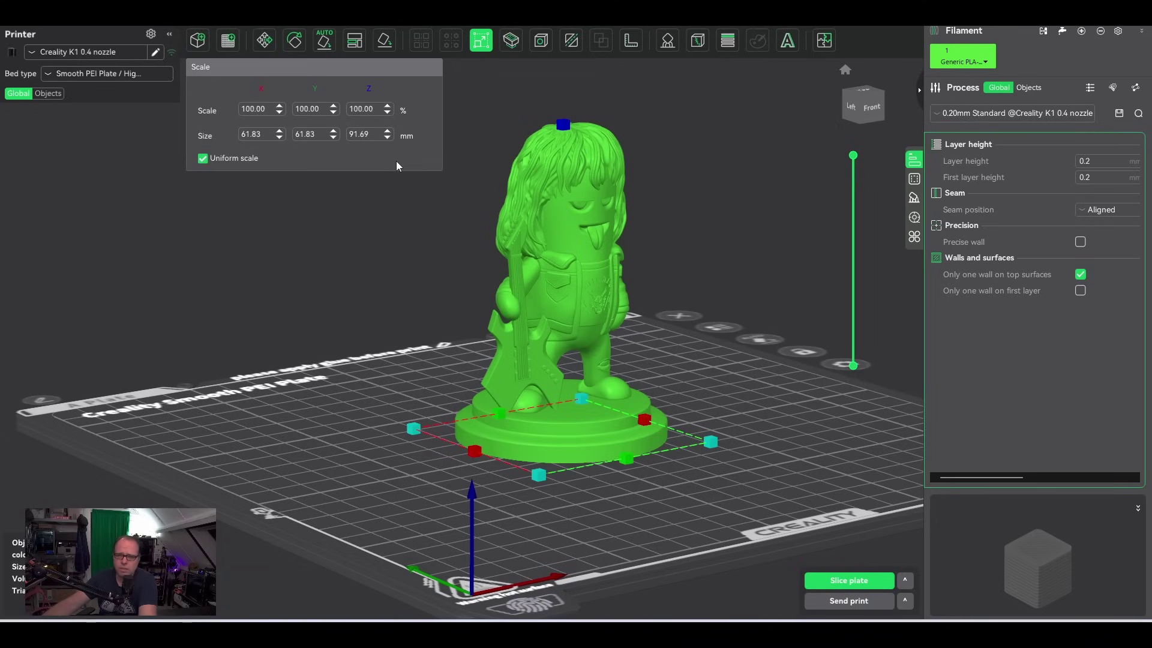
left_click(509, 42)
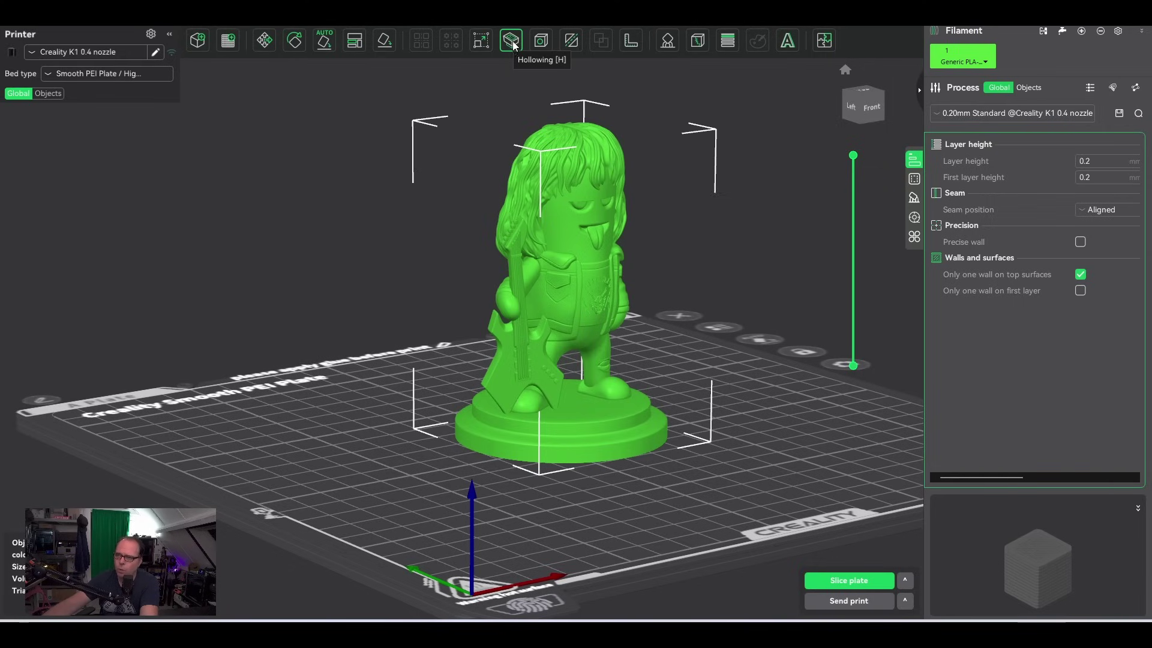
- Examine the Cut tool's planar mode, cut position and after-cut options for the figurine, and leave without cutting
left_click(573, 45)
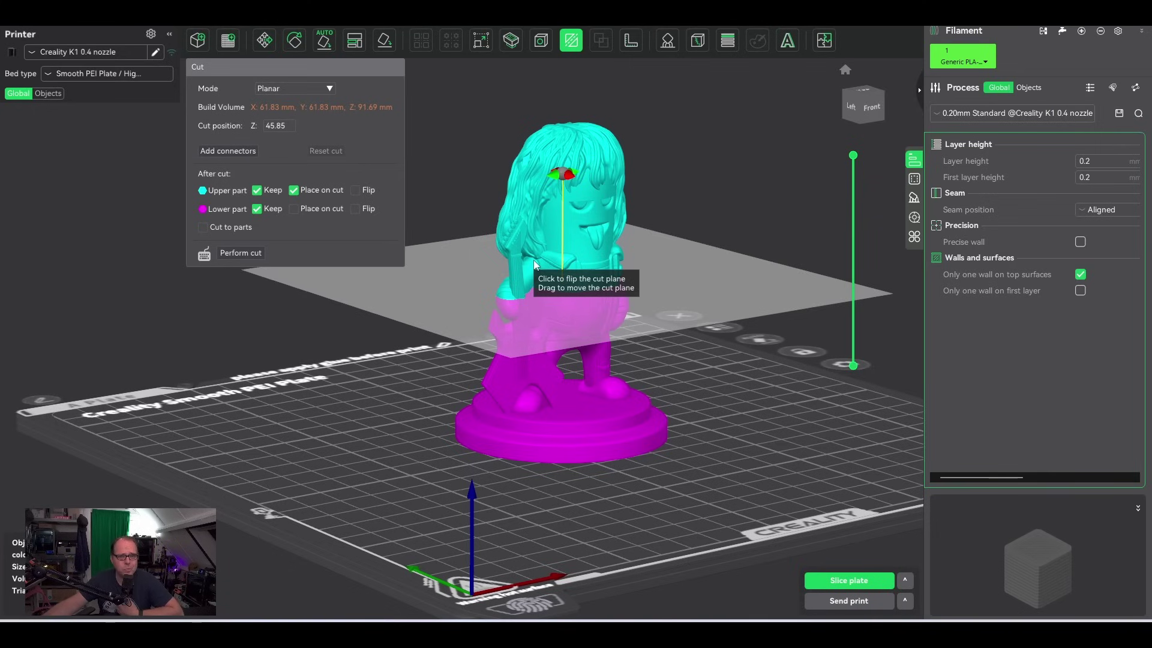
left_click(570, 47)
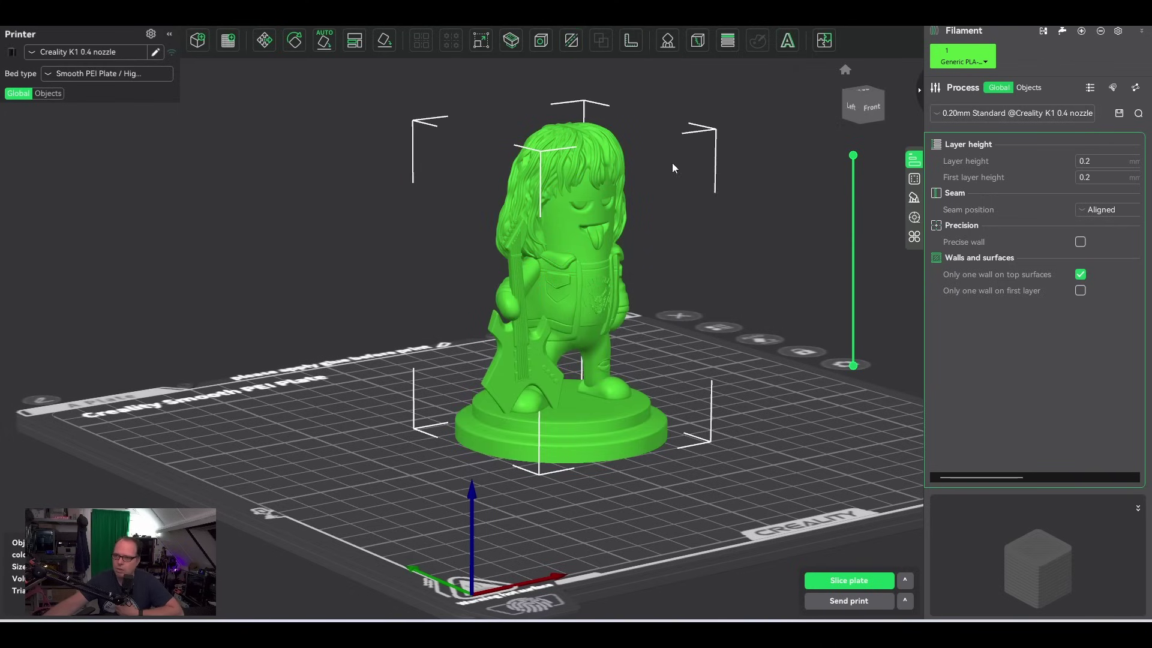
- Measure the distance from the figurine's mouth edge to the tip of its tongue, and leave the Measure tool
left_click(630, 41)
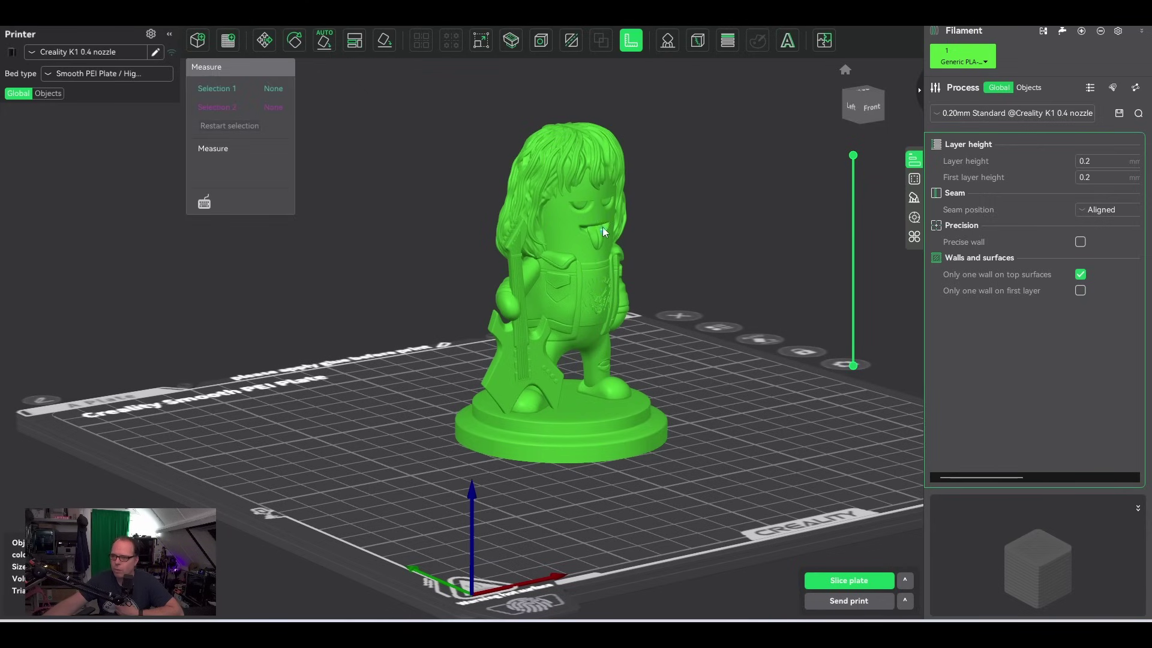
scroll(602, 224, "up", 4)
scroll(604, 222, "up", 3)
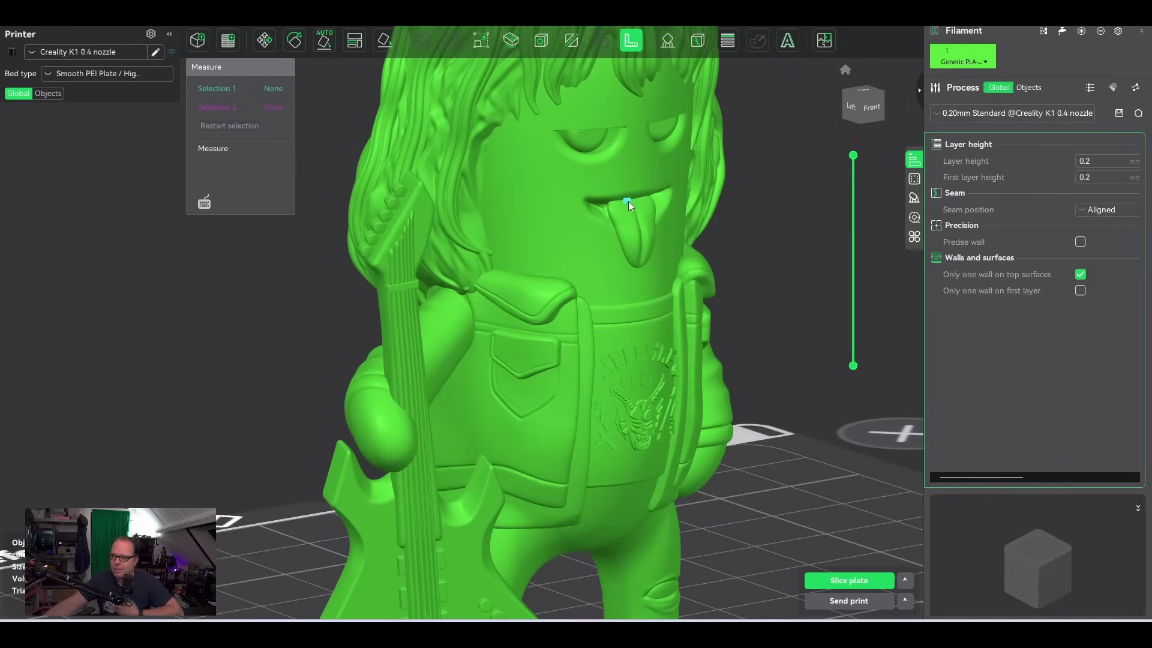
left_click(632, 202)
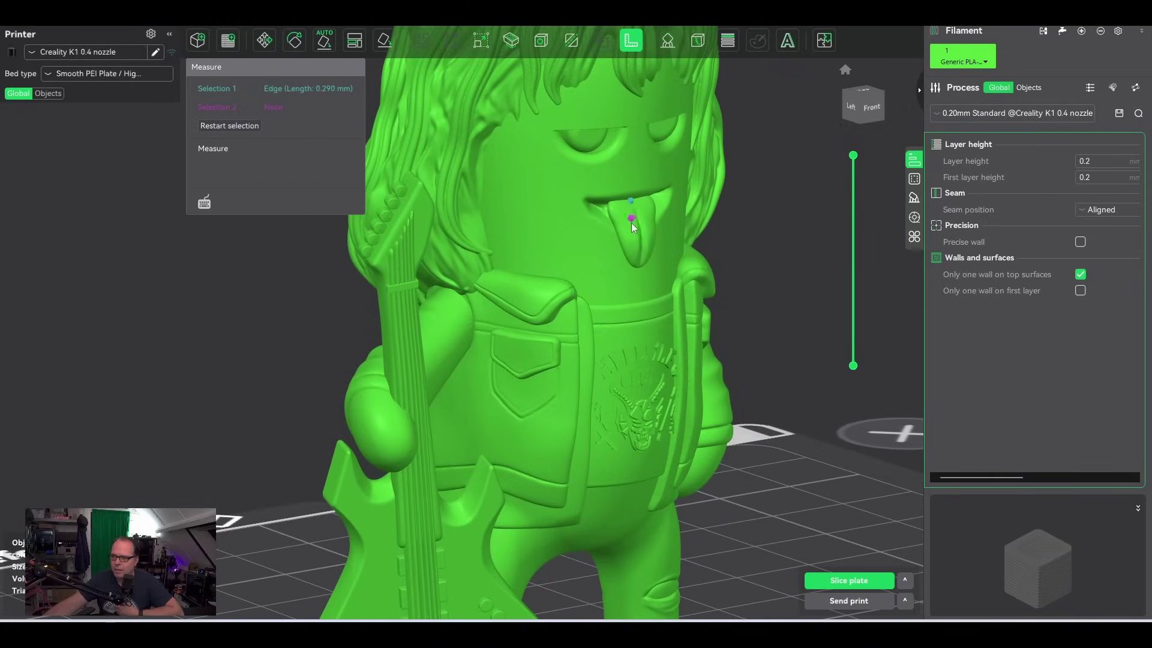
left_click(639, 268)
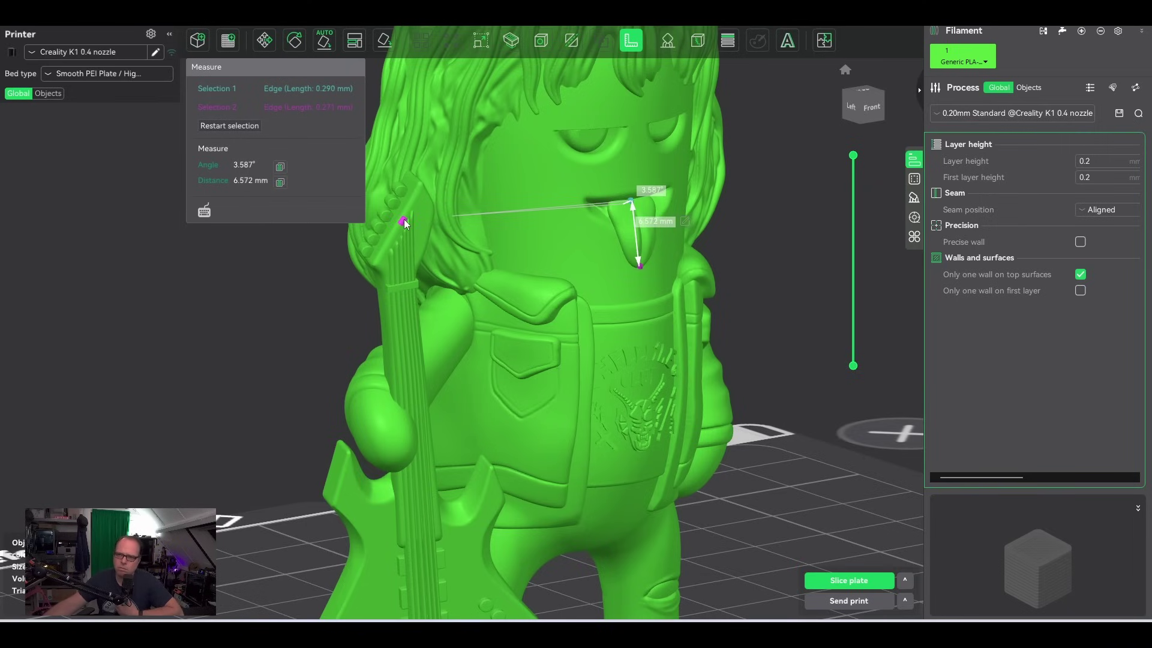
left_click(630, 40)
scroll(696, 165, "down", 5)
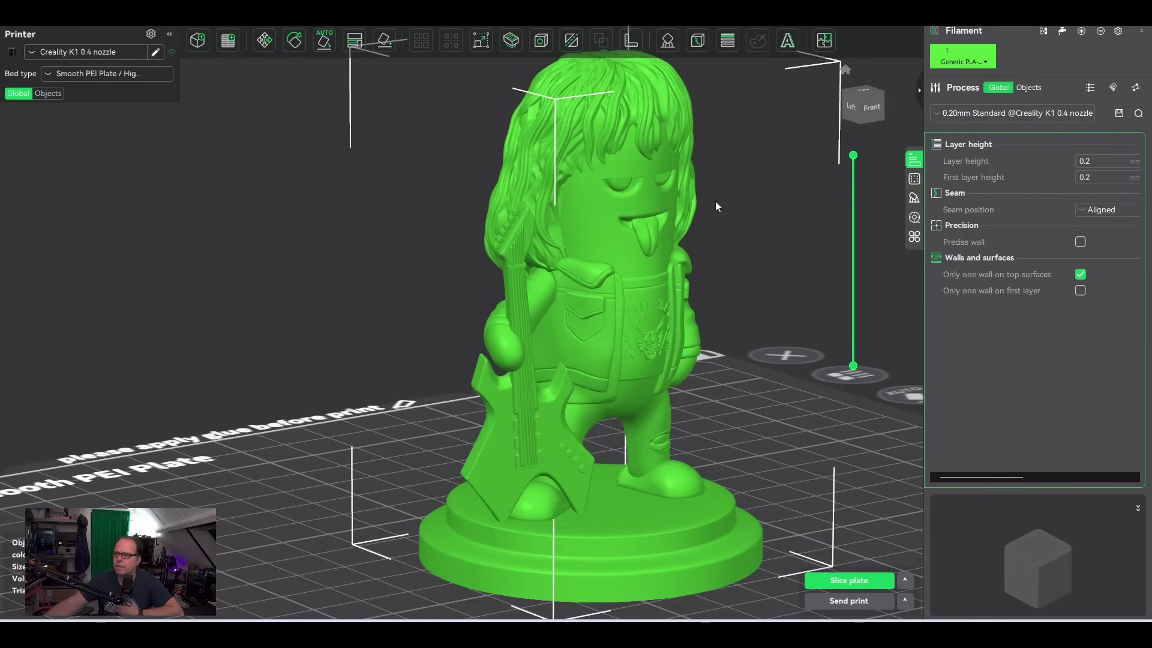
- Enable support for the figurine in Support Painting, with type Tree(auto) and painting on overhangs only, and leave the tool
left_click(667, 41)
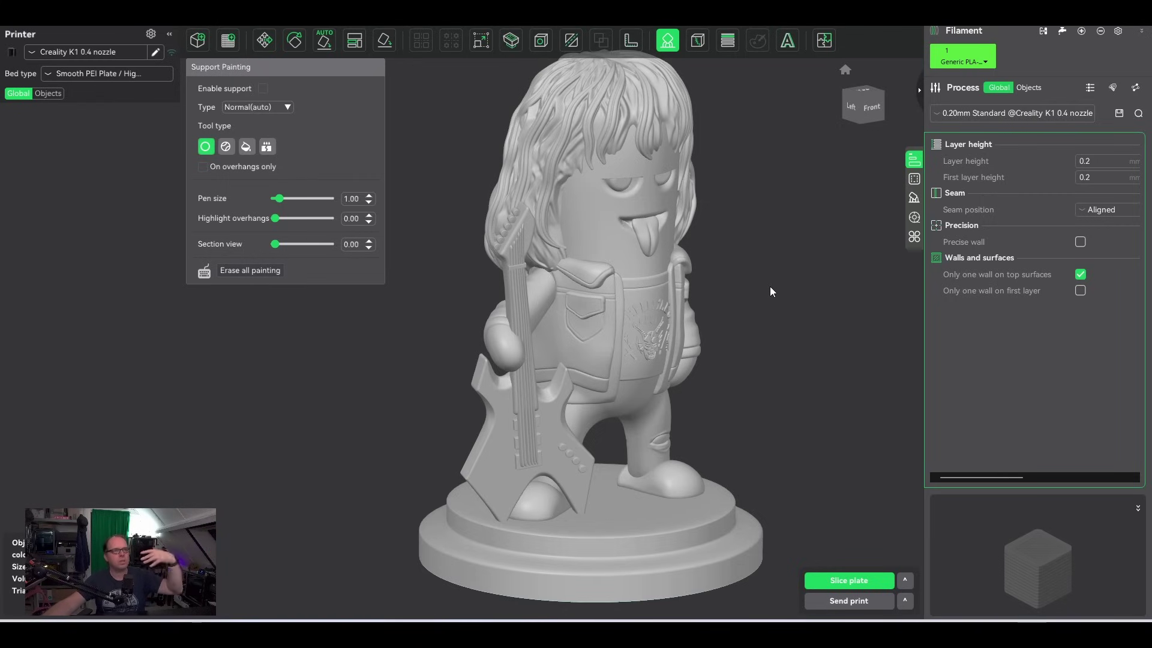
left_click(262, 89)
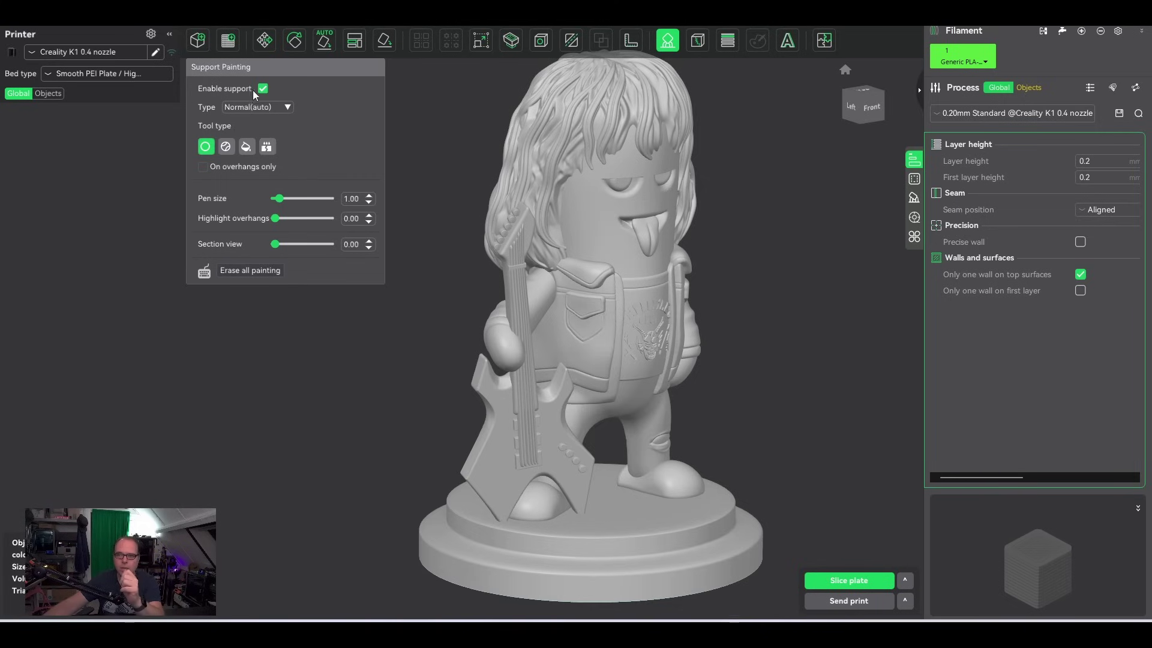
left_click(288, 108)
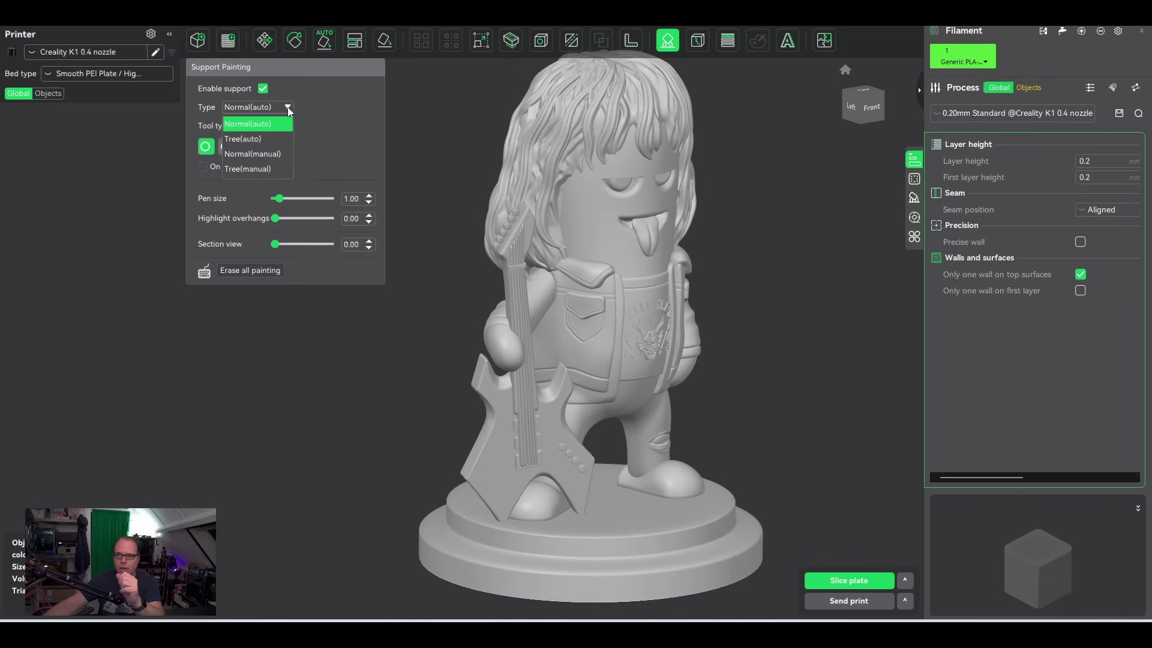
left_click(261, 139)
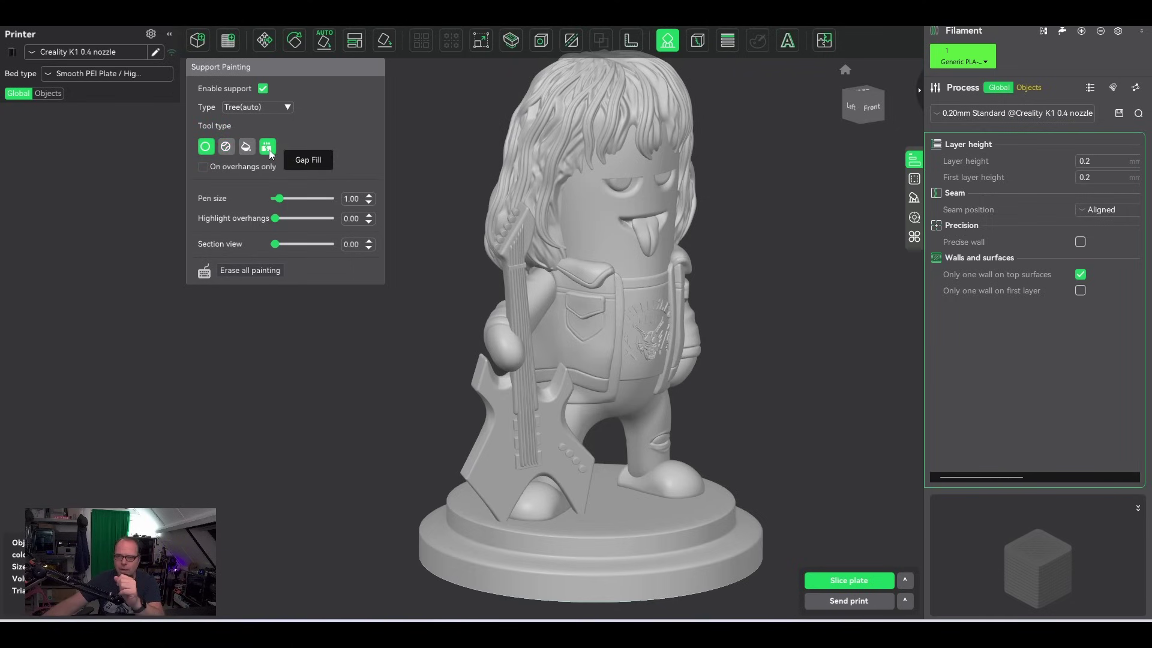
left_click(203, 167)
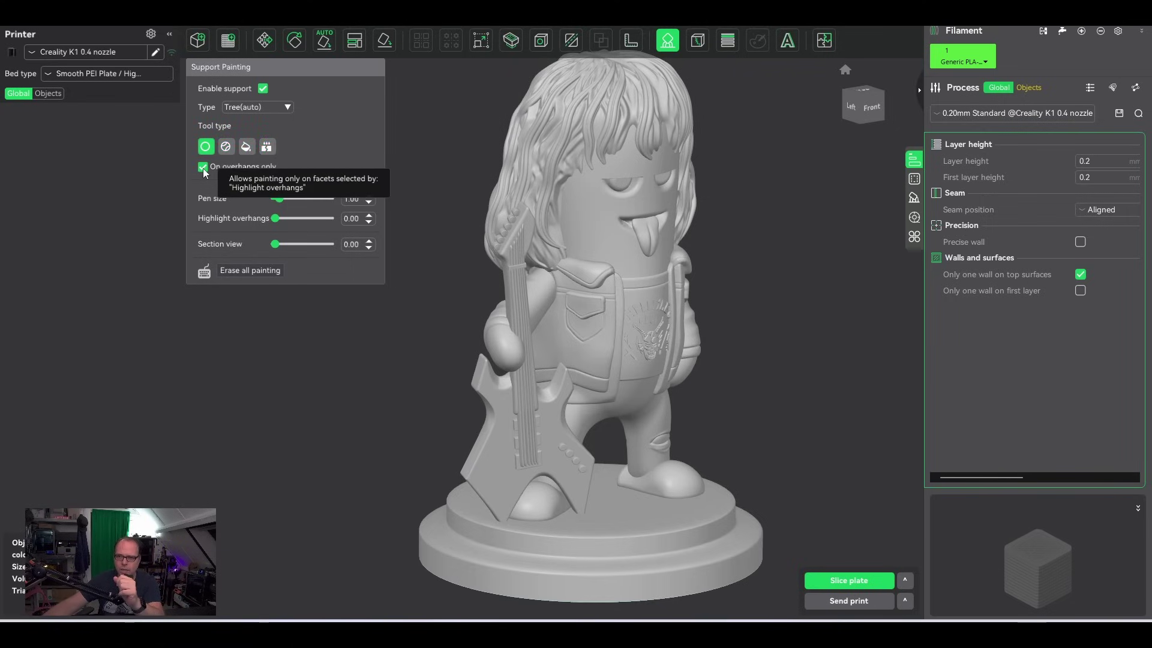
left_click(668, 40)
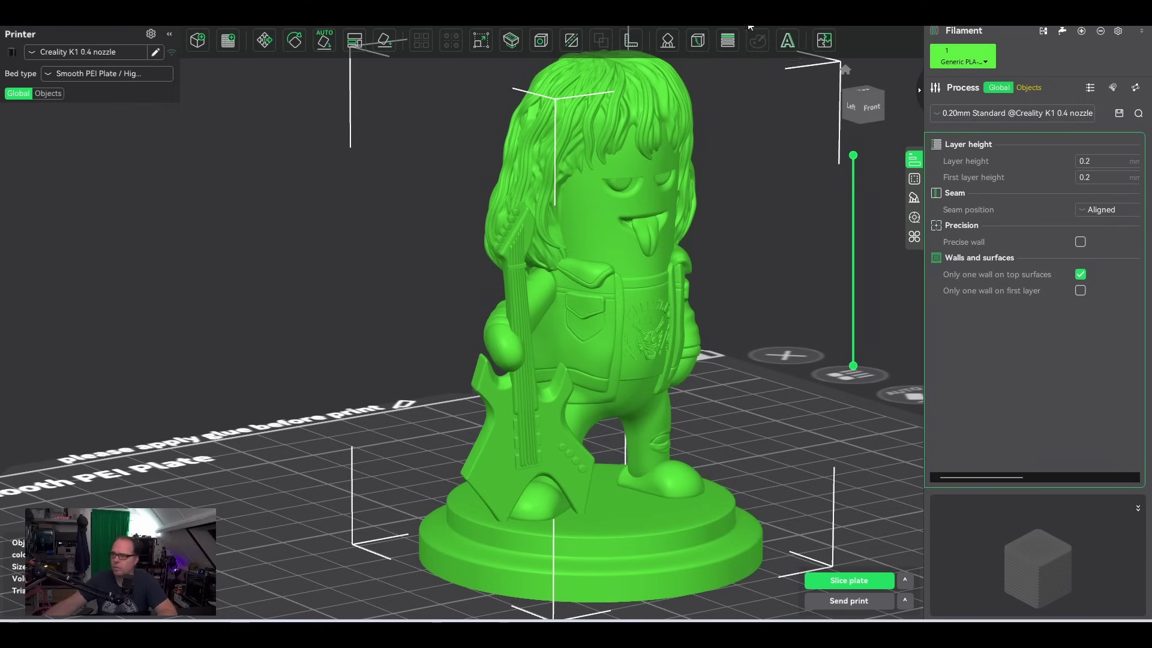
- Try the Emboss tool by adding its default "Embossed text" to the figurine, and delete the text object
key("t")
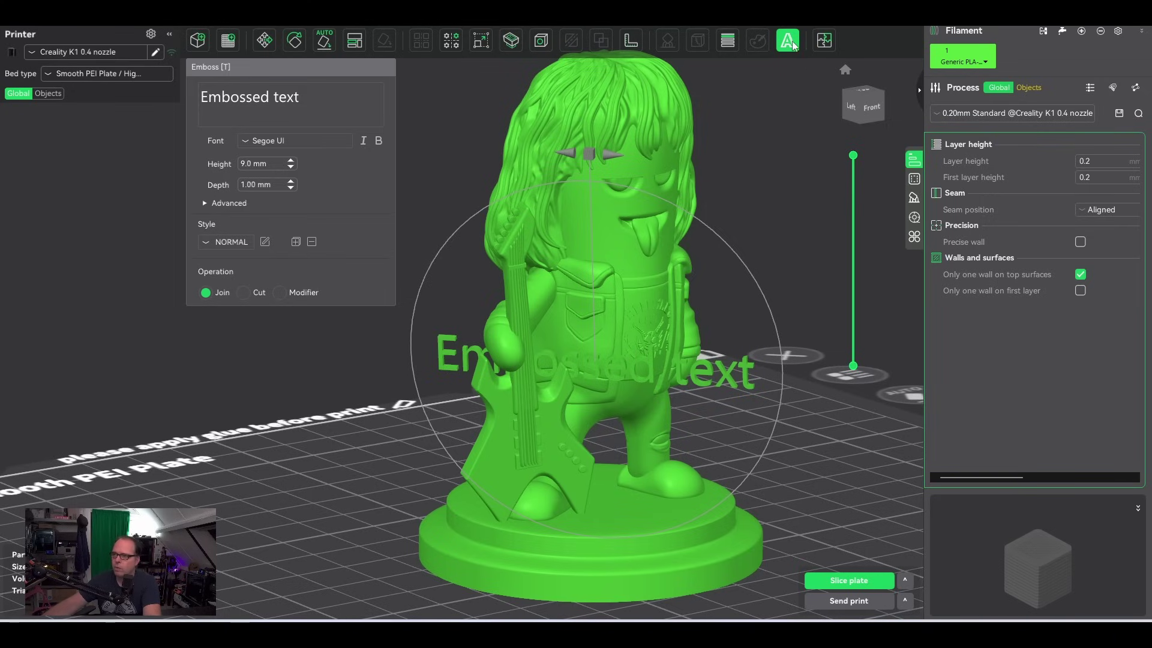
key("Escape")
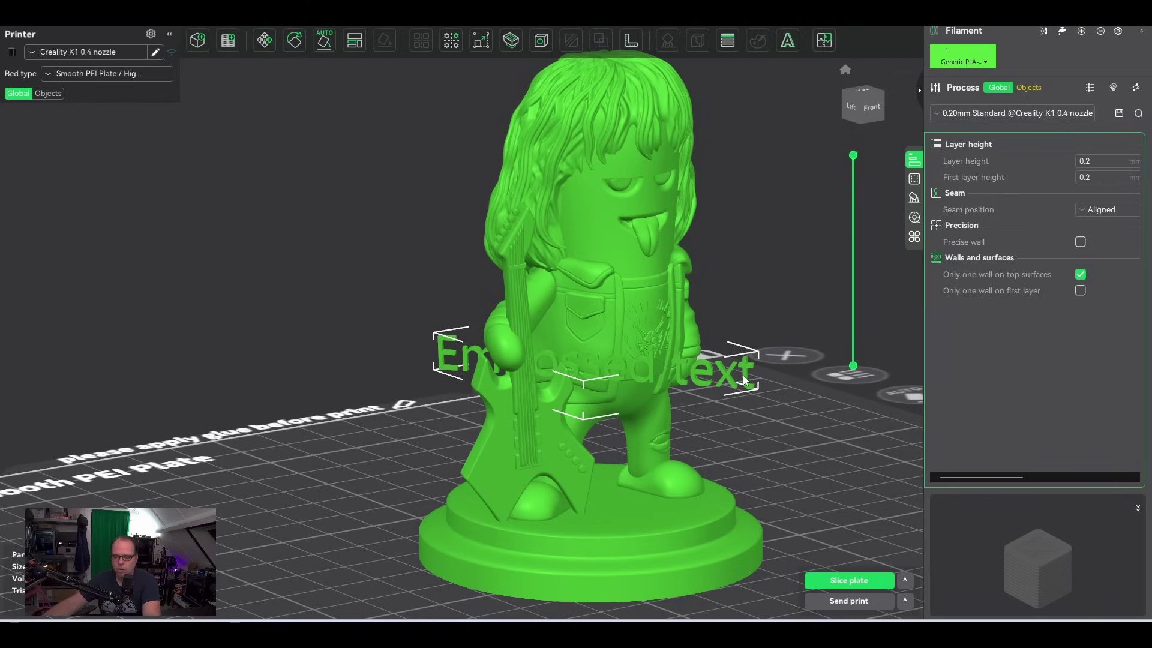
key("Delete")
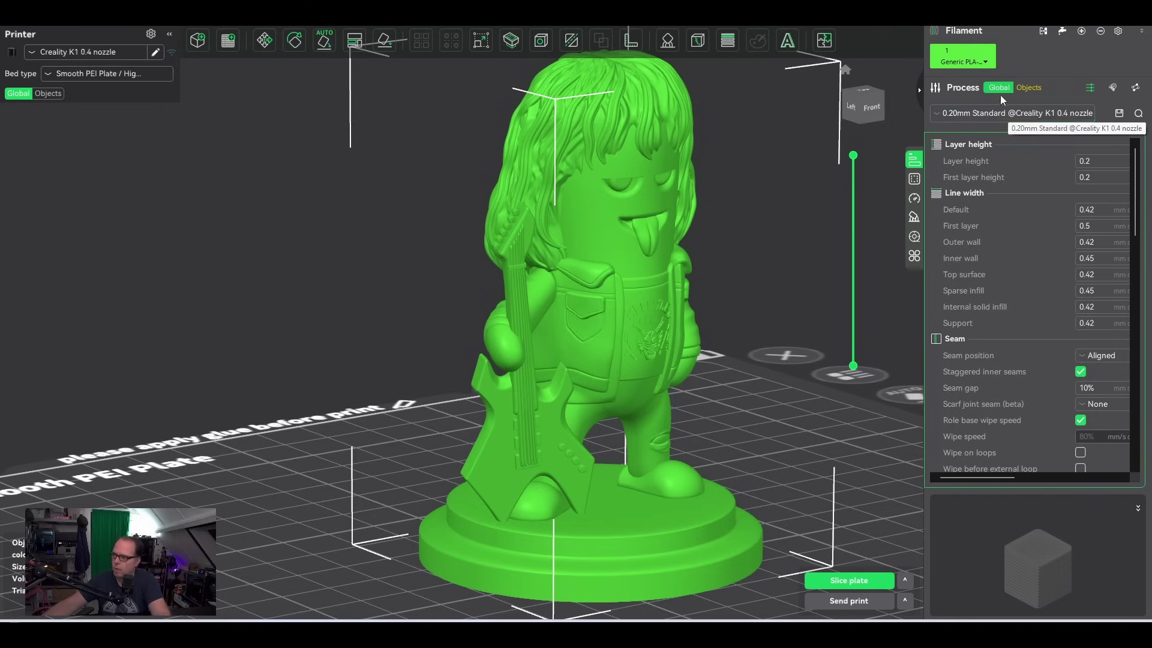
- Examine the filament choices and the Add/Remove filament selection for the Creality K1 0.4 nozzle, and cancel without changes
left_click(952, 63)
left_click(954, 76)
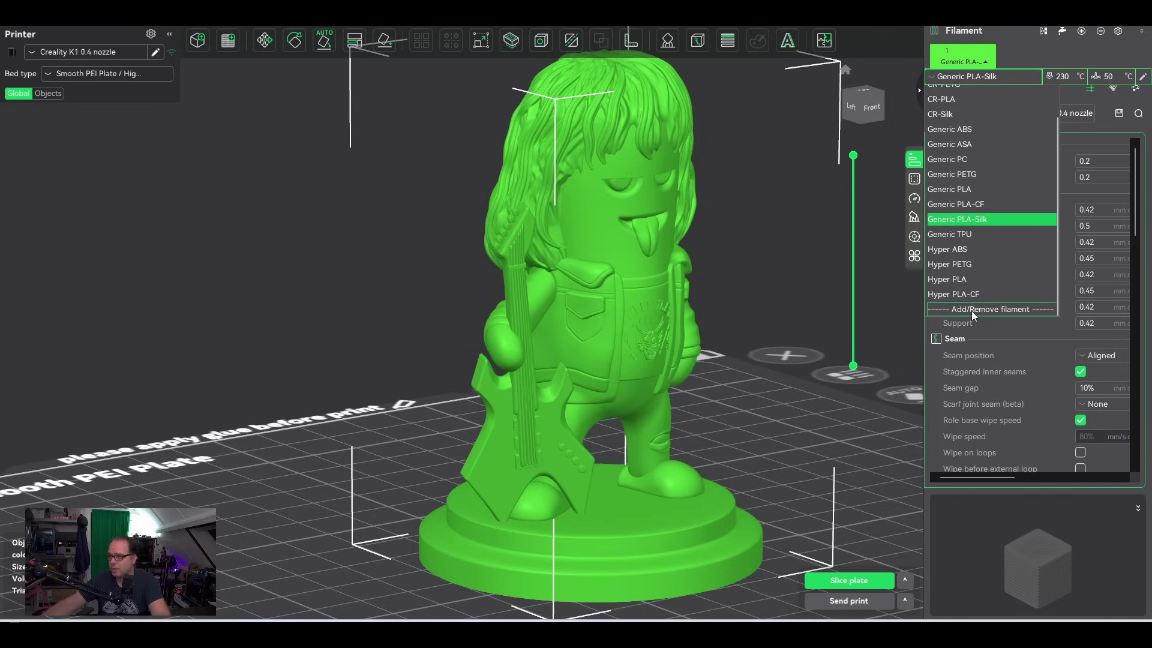
left_click(972, 309)
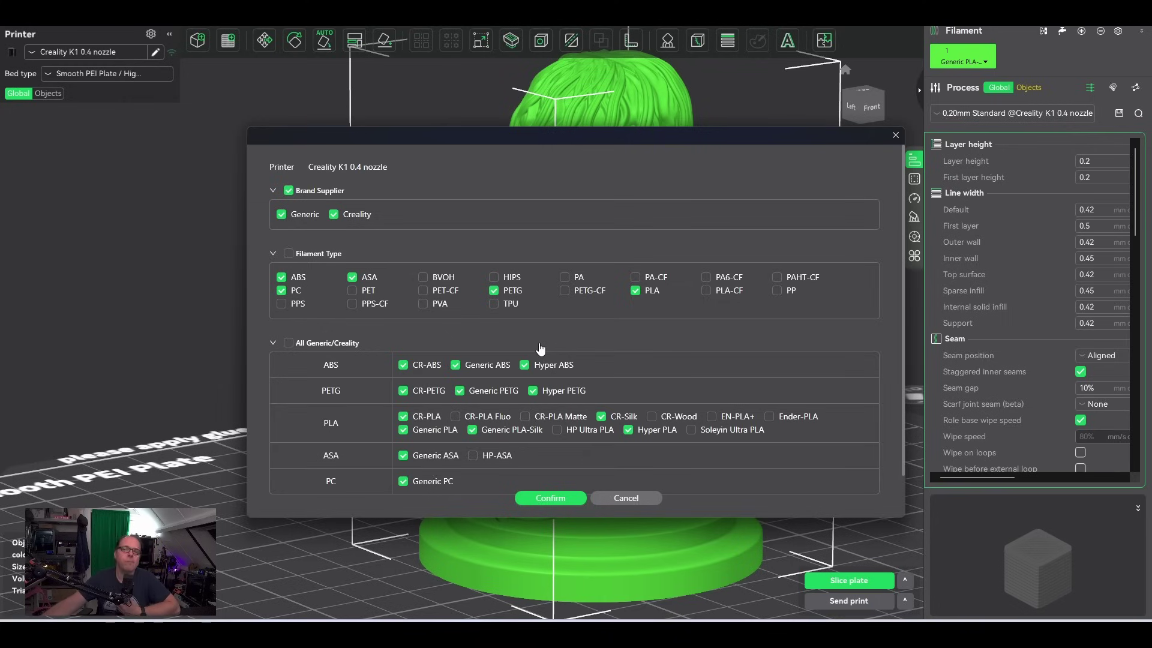
left_click(634, 499)
- Set filament 1 to Generic PLA
left_click(991, 59)
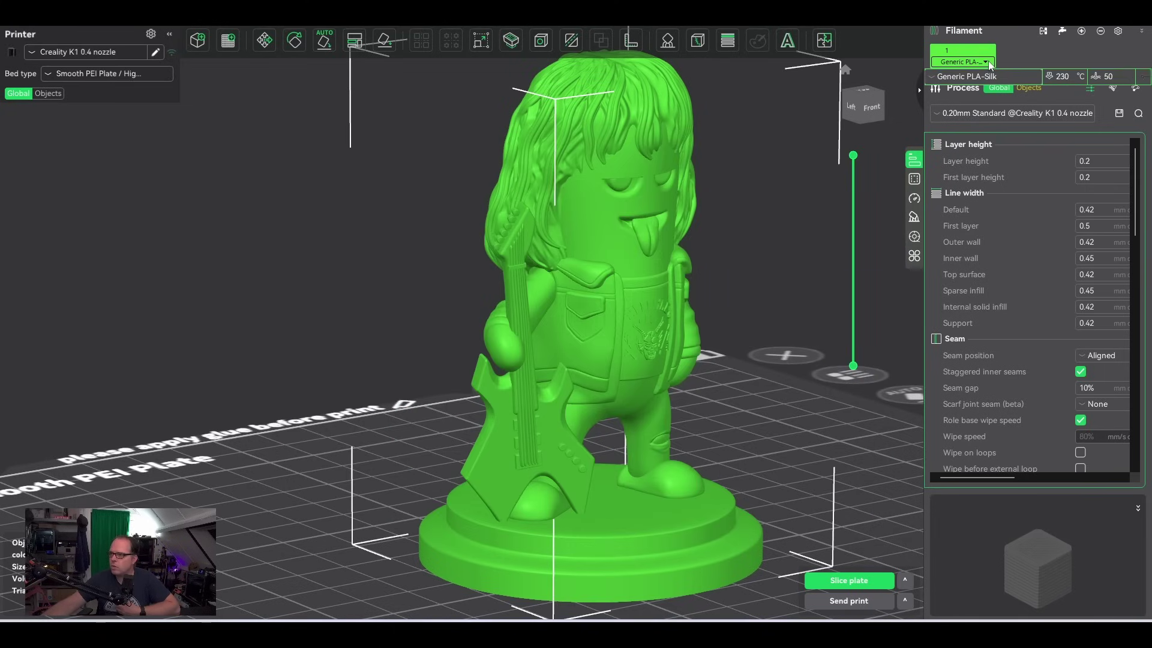
left_click(932, 78)
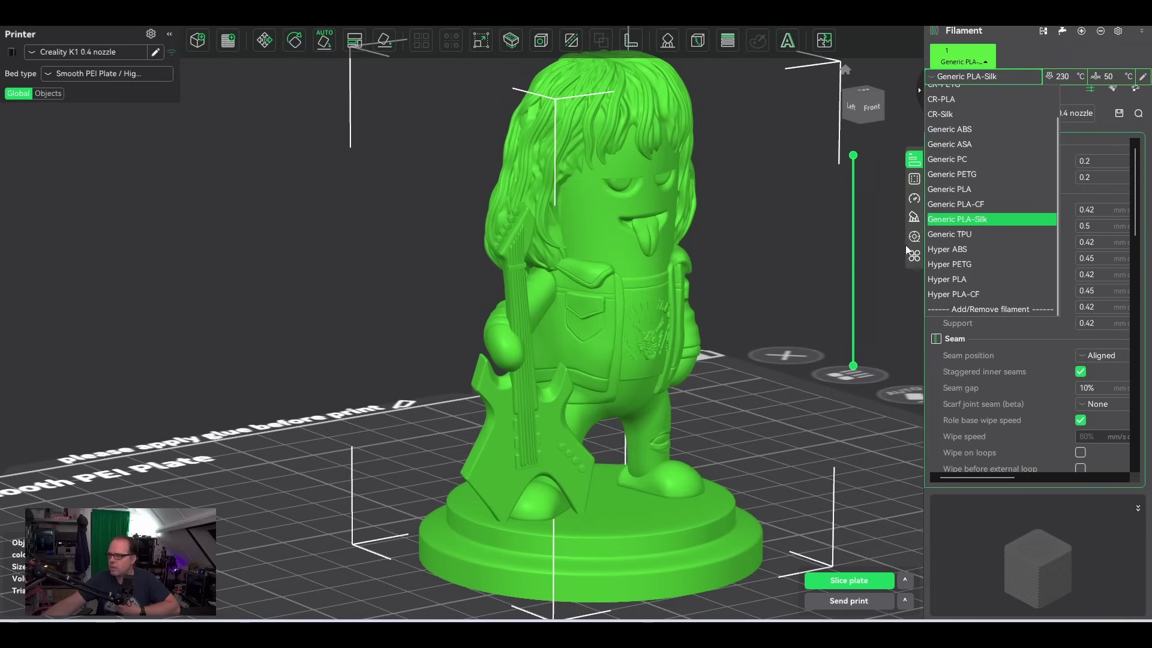
left_click(953, 189)
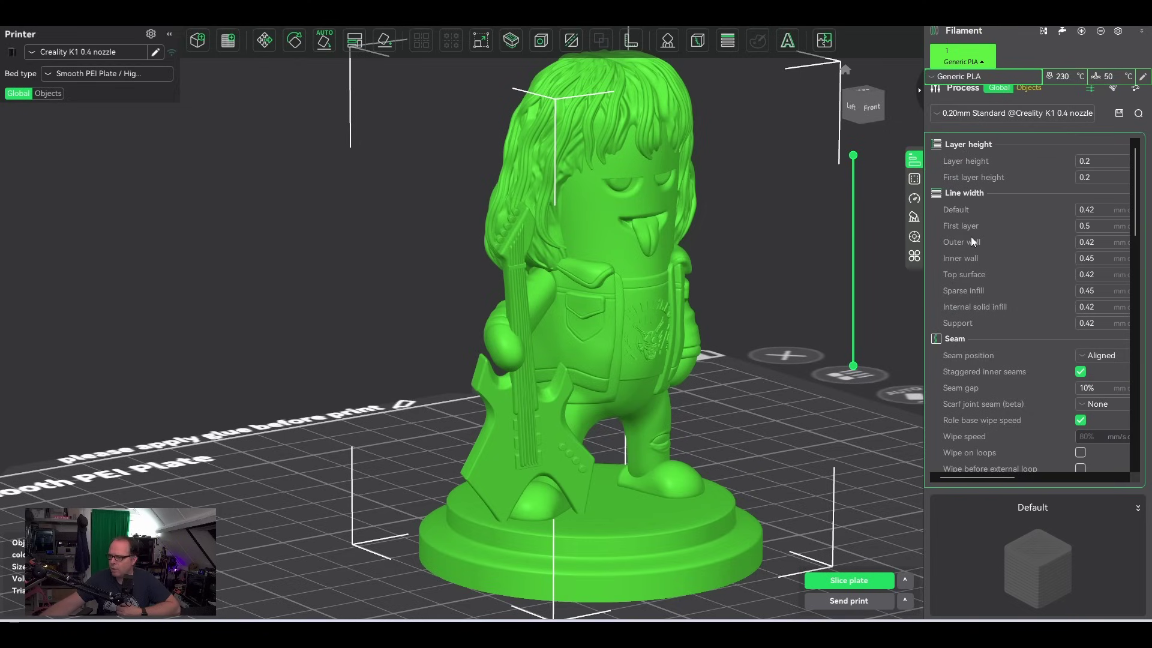
- Examine the advanced quality parameters of the 0.20mm Standard process, from line width and seam through ironing, wall generator and bridging
scroll(973, 341, "down", 3)
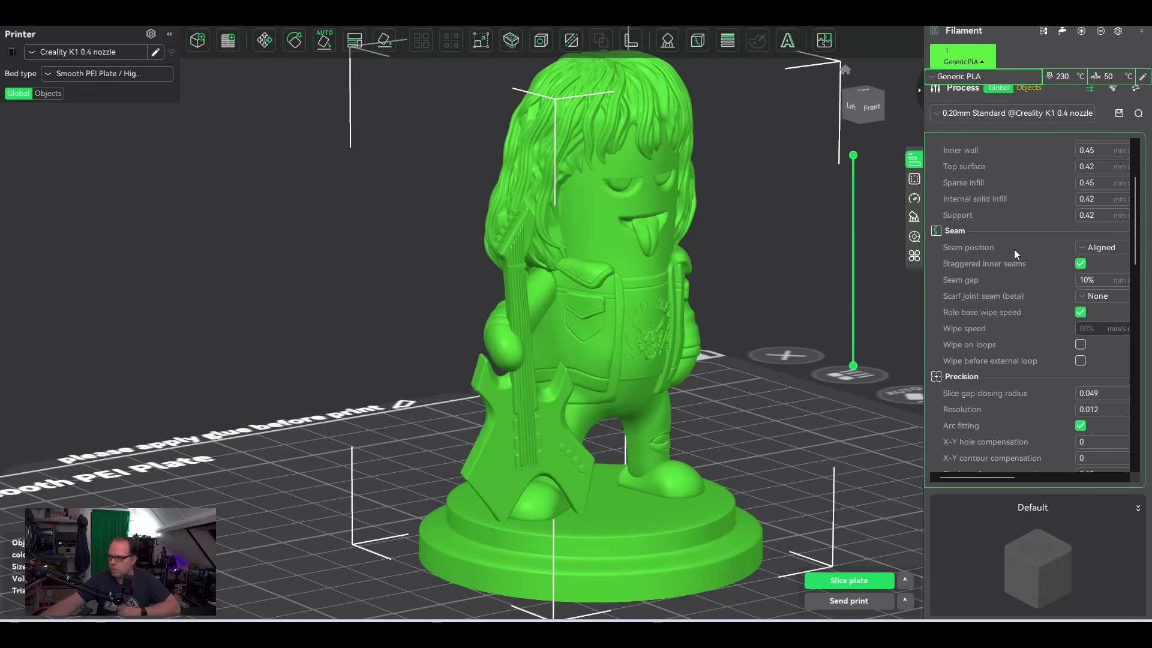
scroll(996, 296, "down", 8)
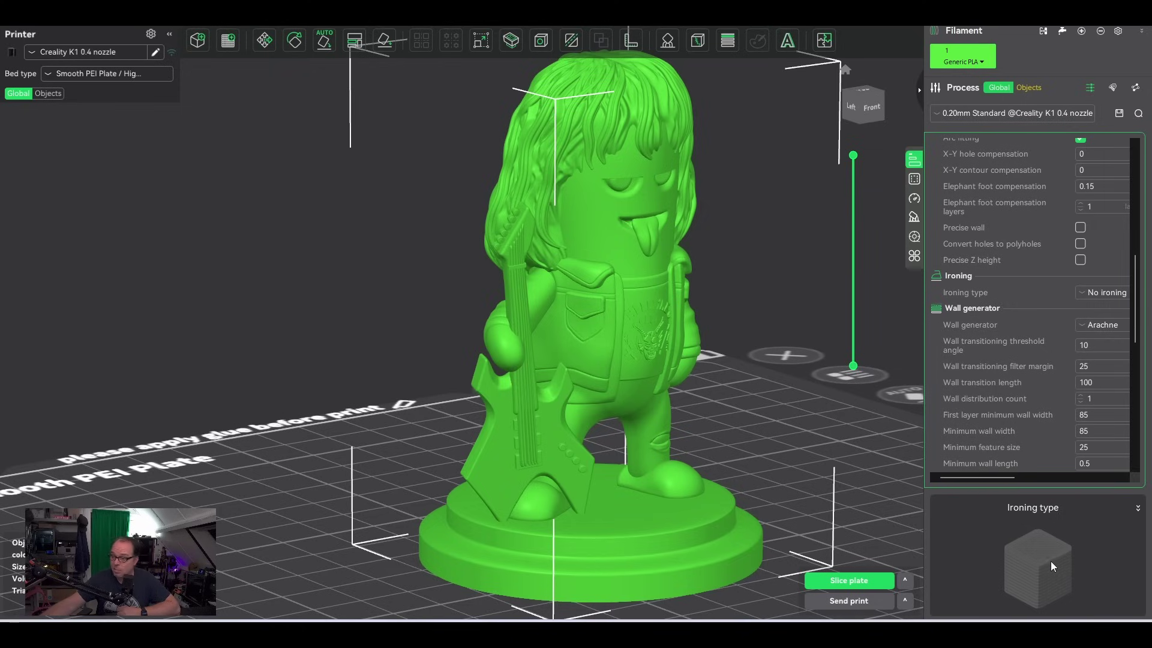
scroll(1008, 437, "down", 3)
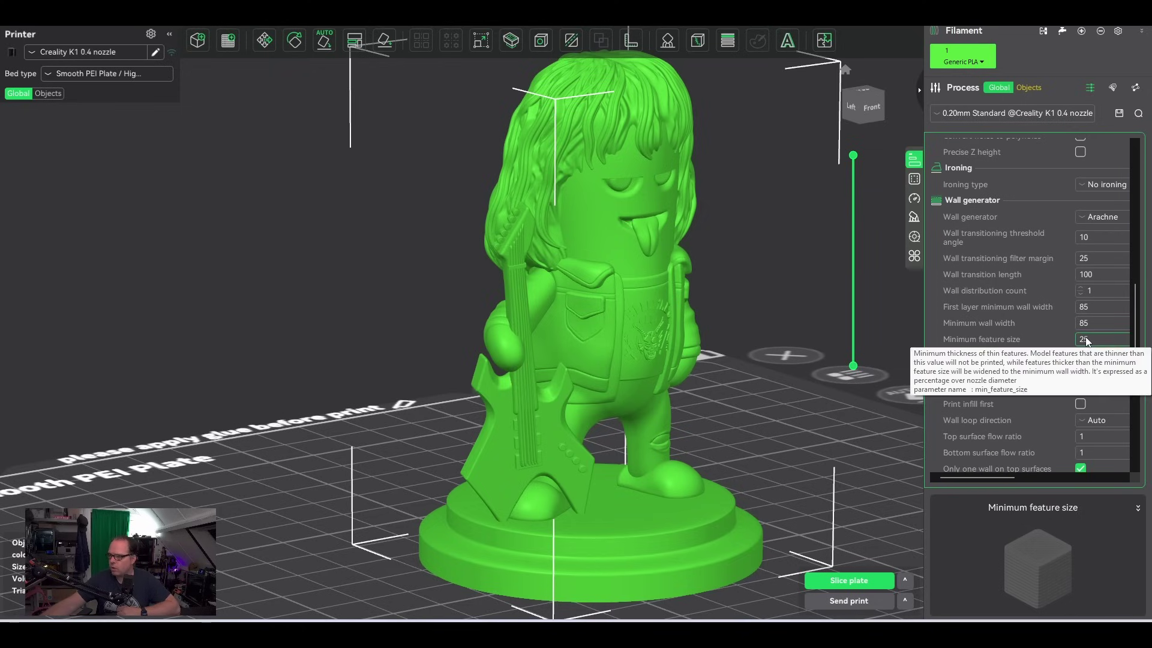
scroll(1088, 375, "down", 3)
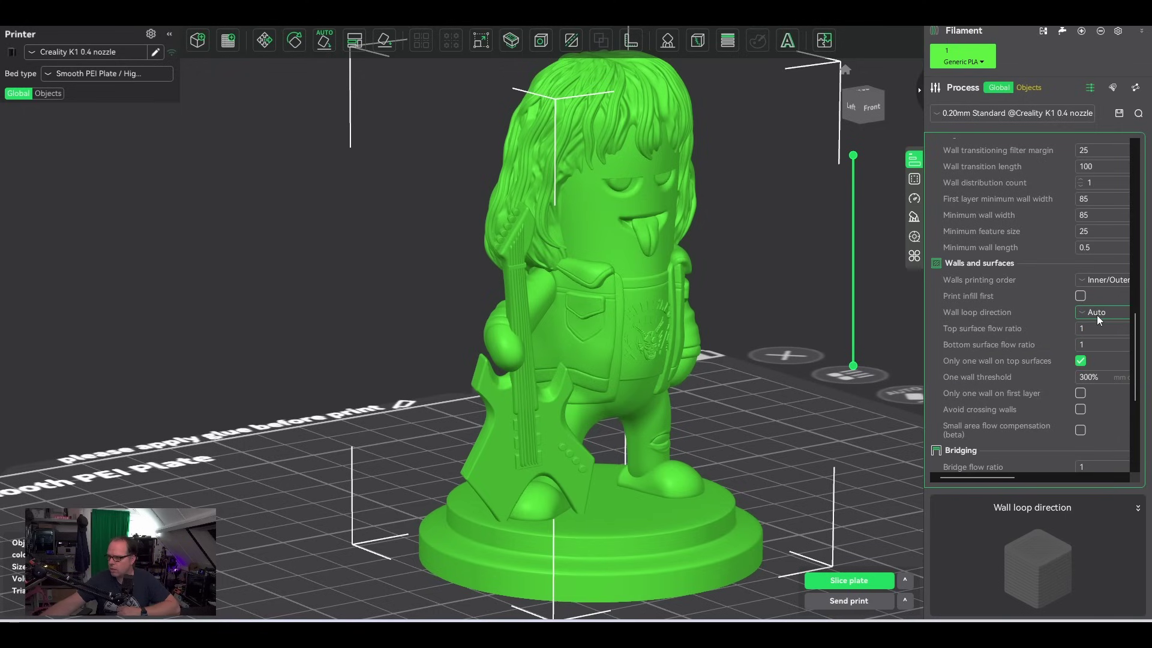
scroll(1082, 376, "down", 2)
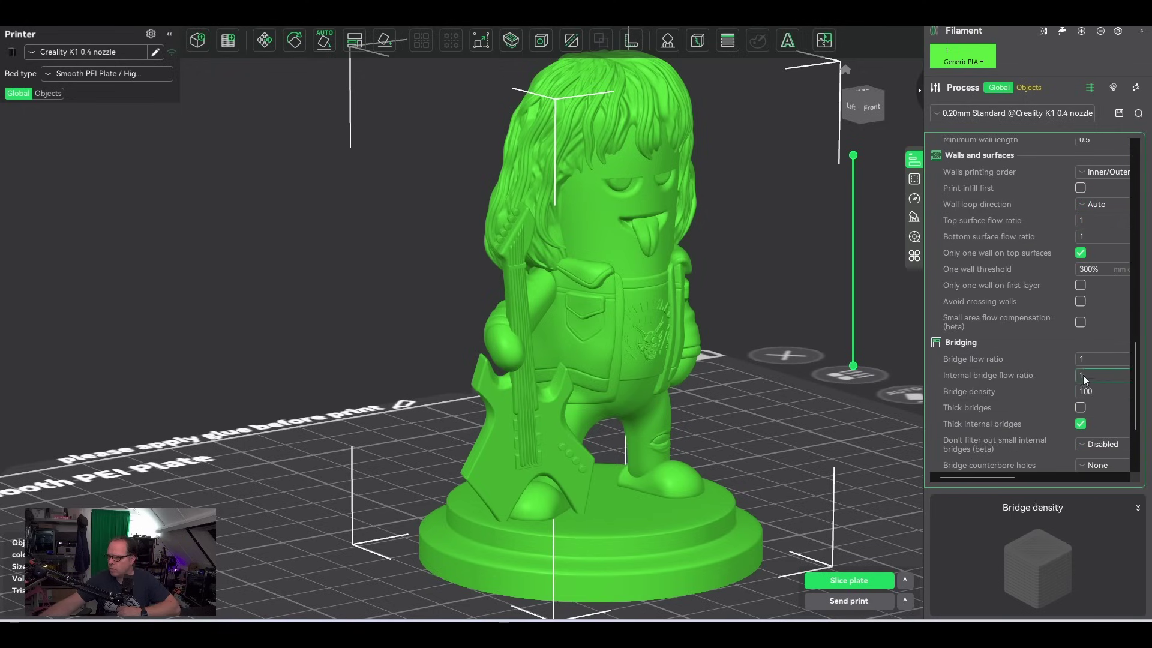
- Examine the strength parameters for walls and top shells, including the Creality Wiki page on walls
left_click(914, 180)
scroll(945, 199, "up", 5)
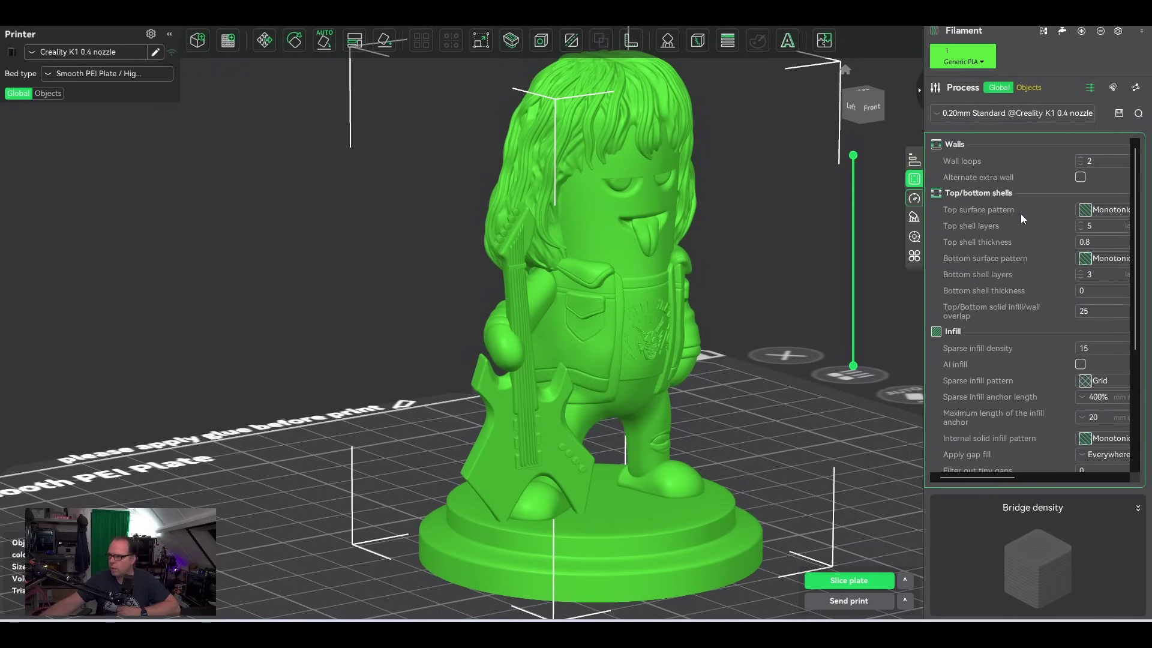
left_click(969, 175)
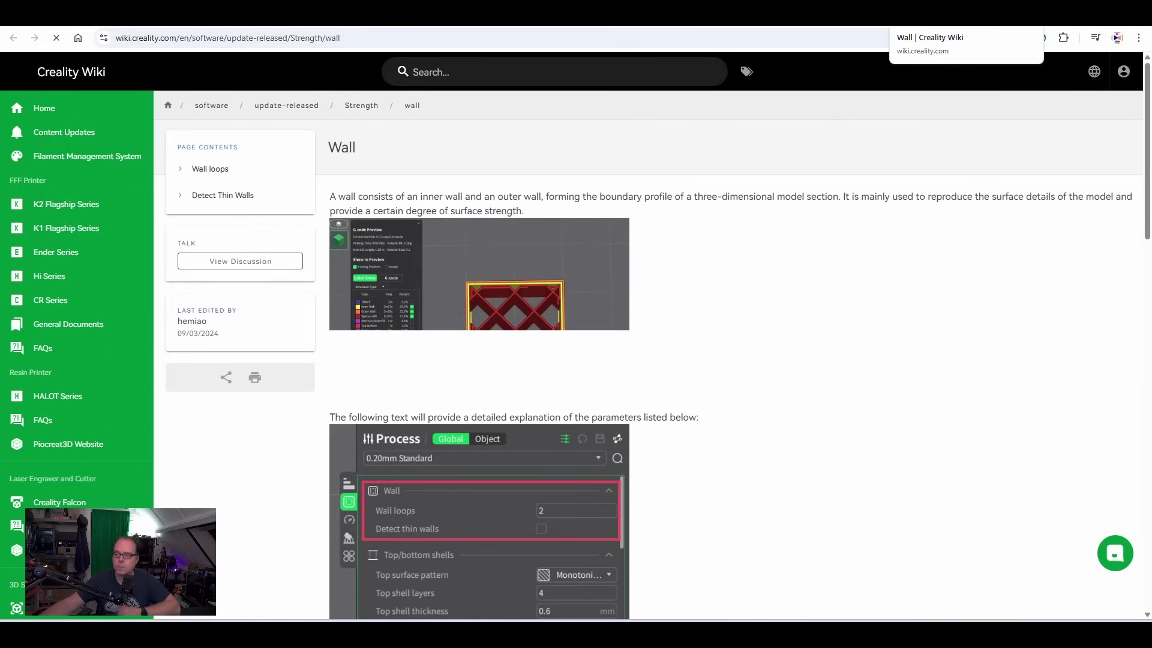
left_click(1067, 23)
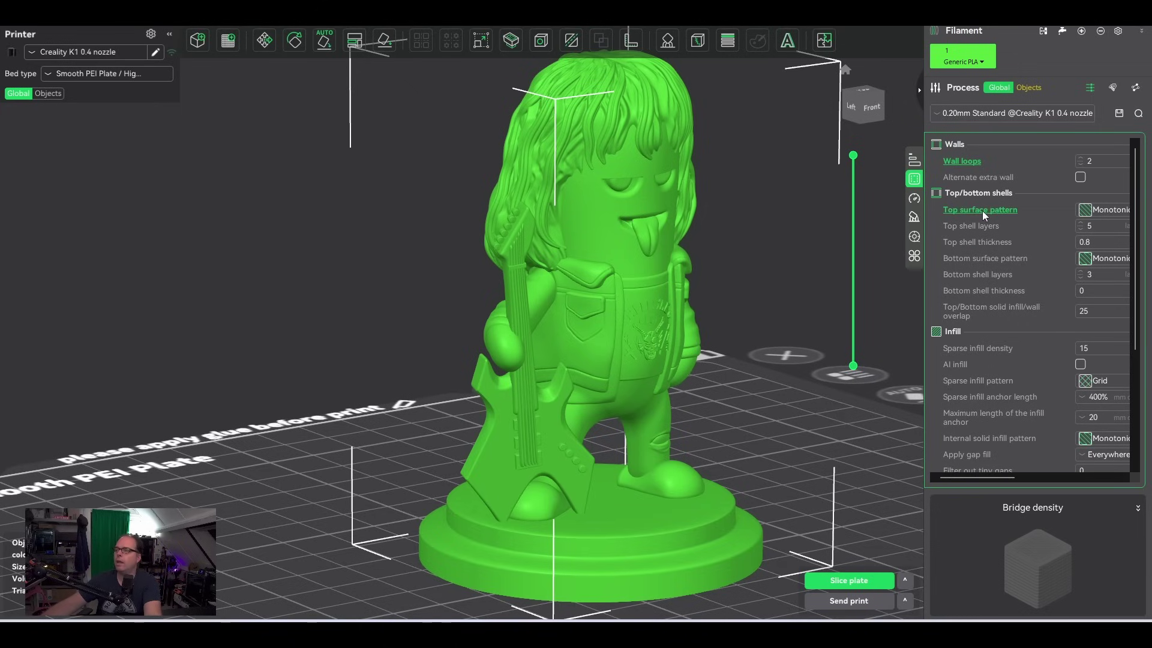
mouse_move(983, 245)
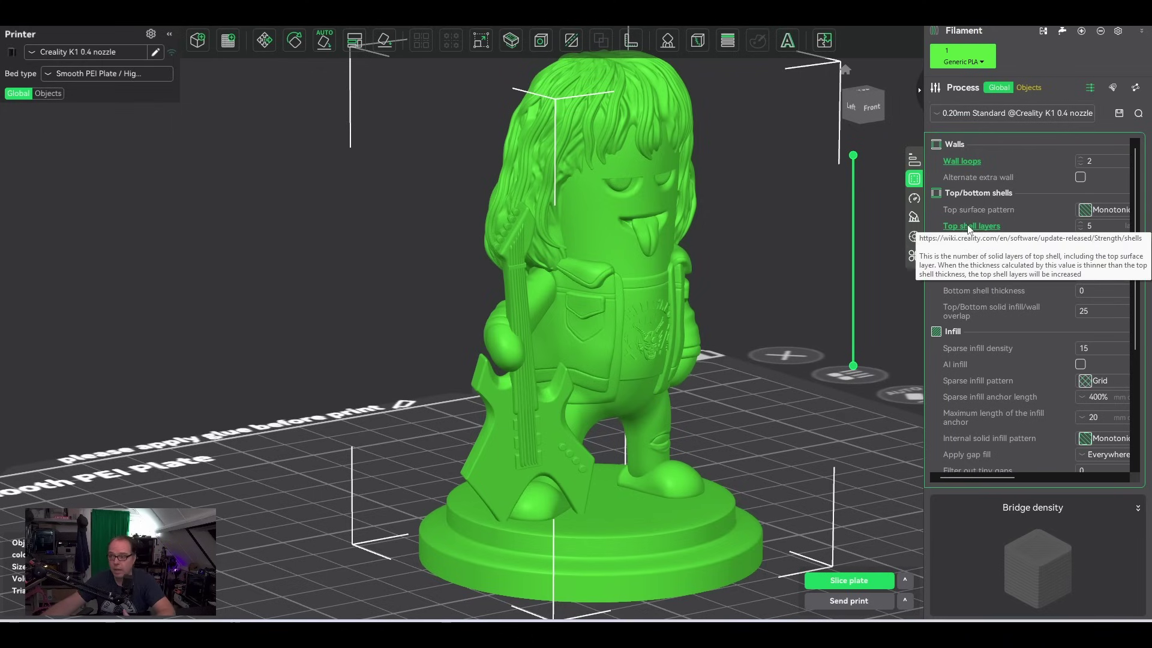
mouse_move(1102, 251)
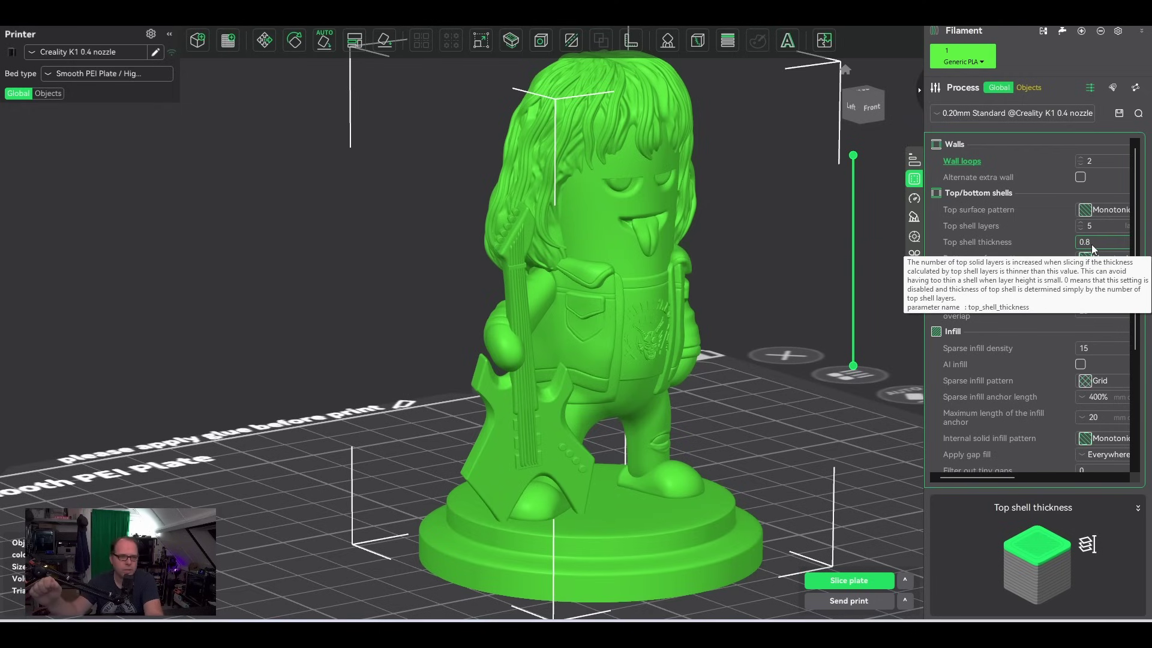
- Try Gyroid as the sparse infill pattern and reset it to the preset's Grid pattern
scroll(992, 273, "down", 3)
scroll(1005, 222, "down", 1)
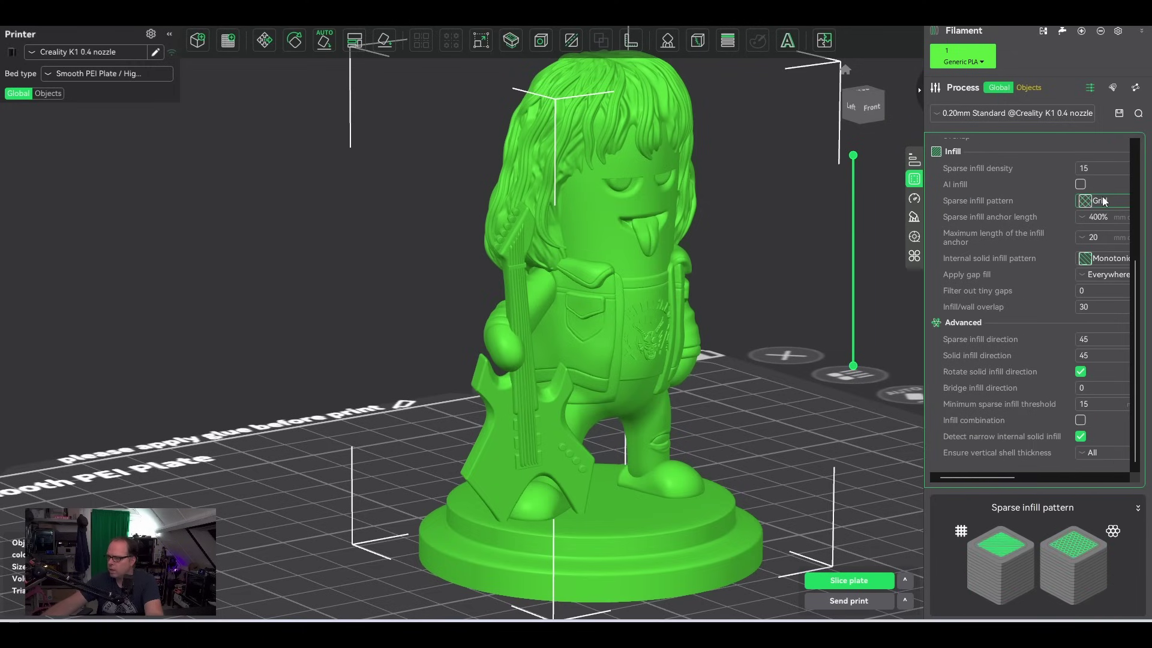
left_click(1096, 200)
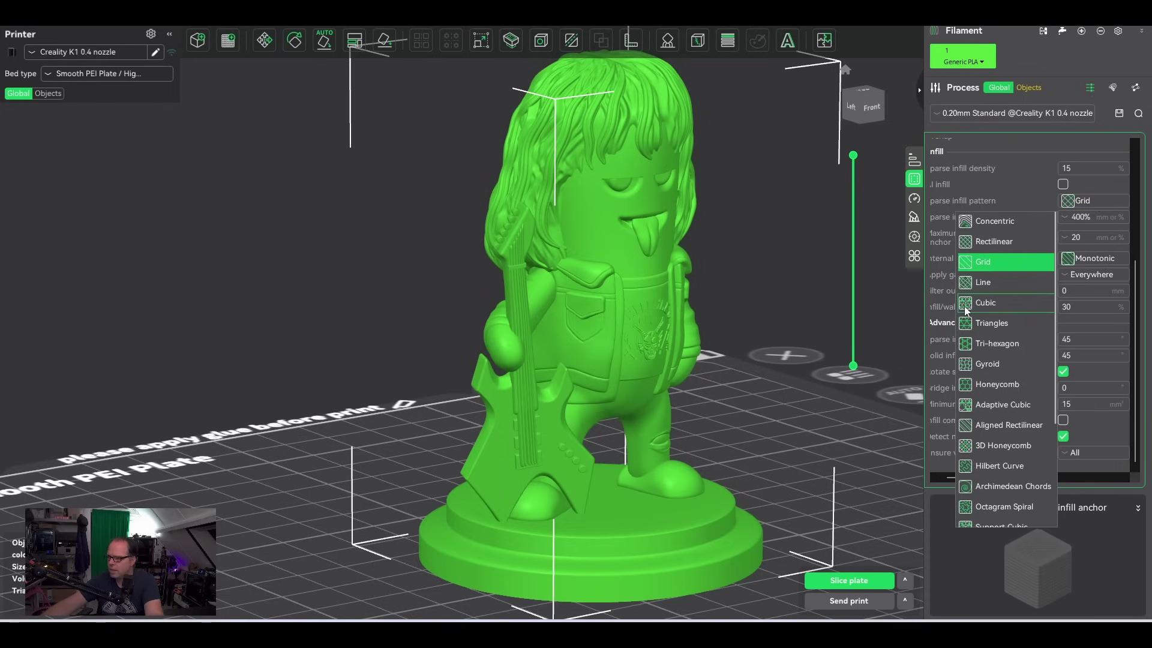
left_click(985, 364)
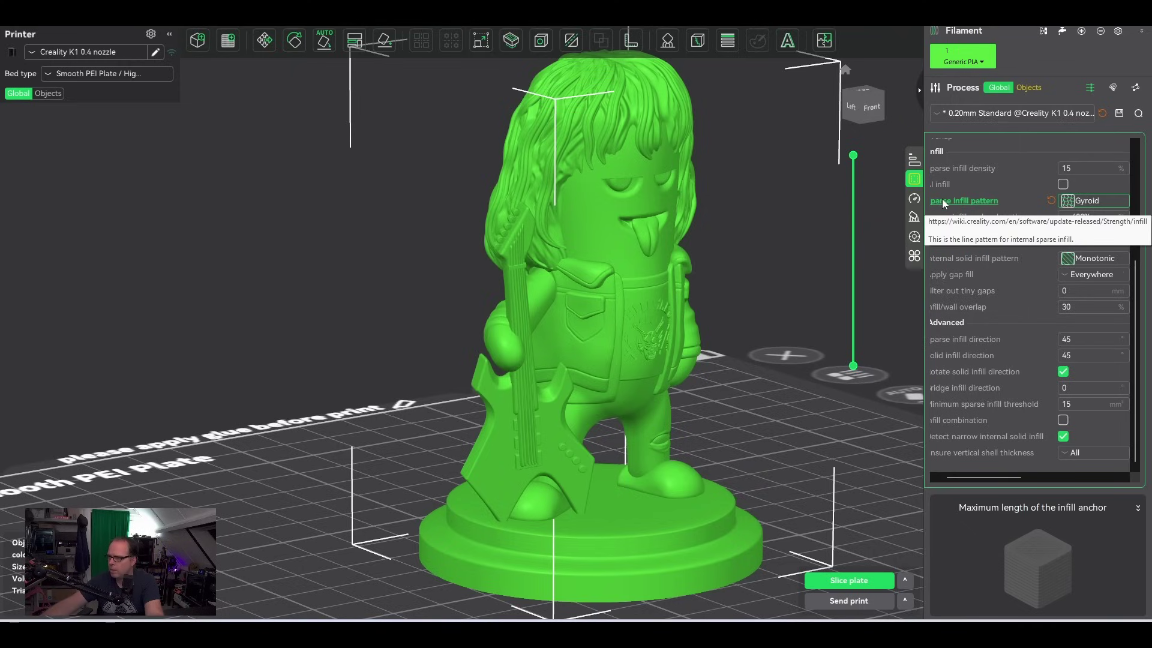
left_click(1052, 203)
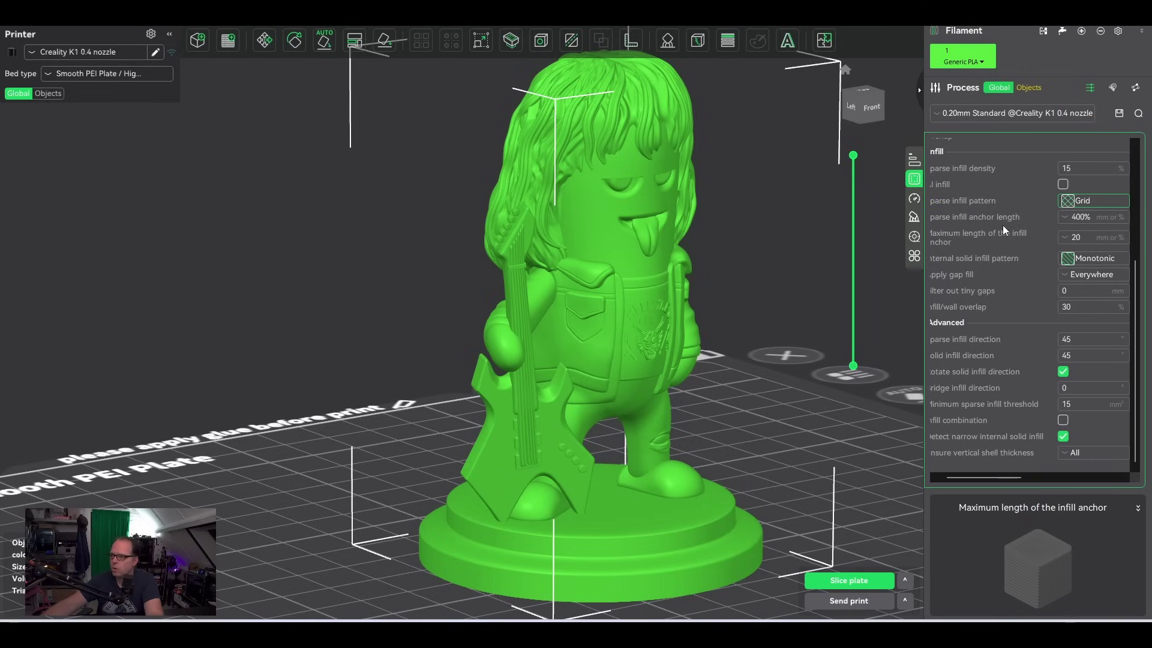
- Set the sparse infill pattern to Gyroid and widen the process parameter area
left_click(1081, 200)
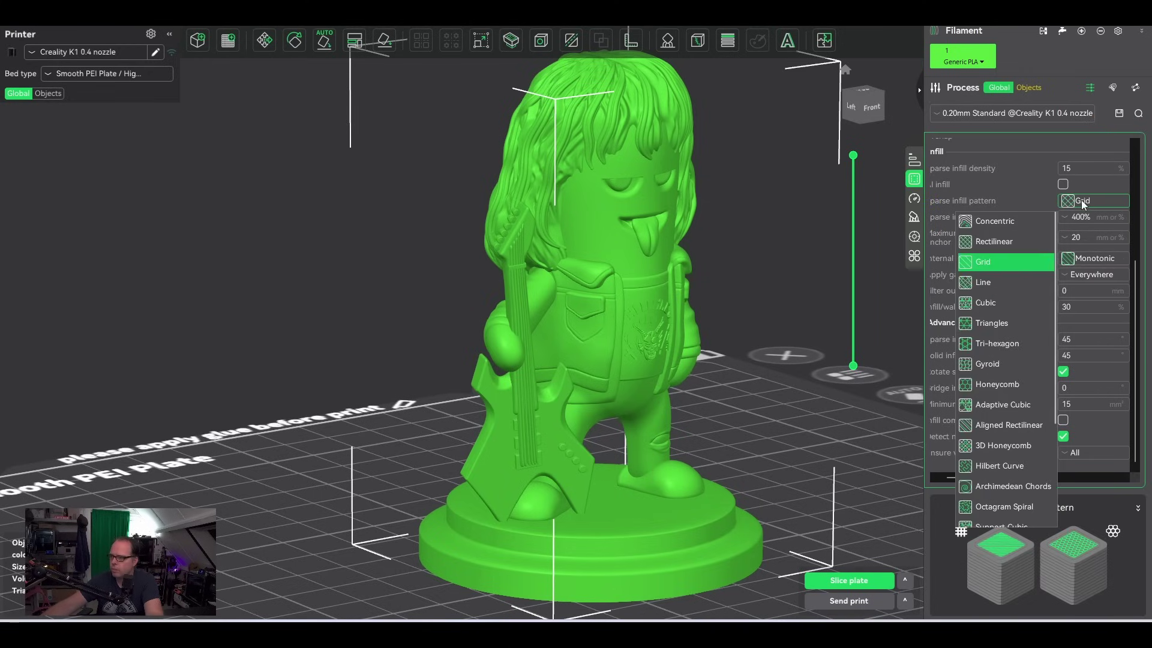
left_click(984, 364)
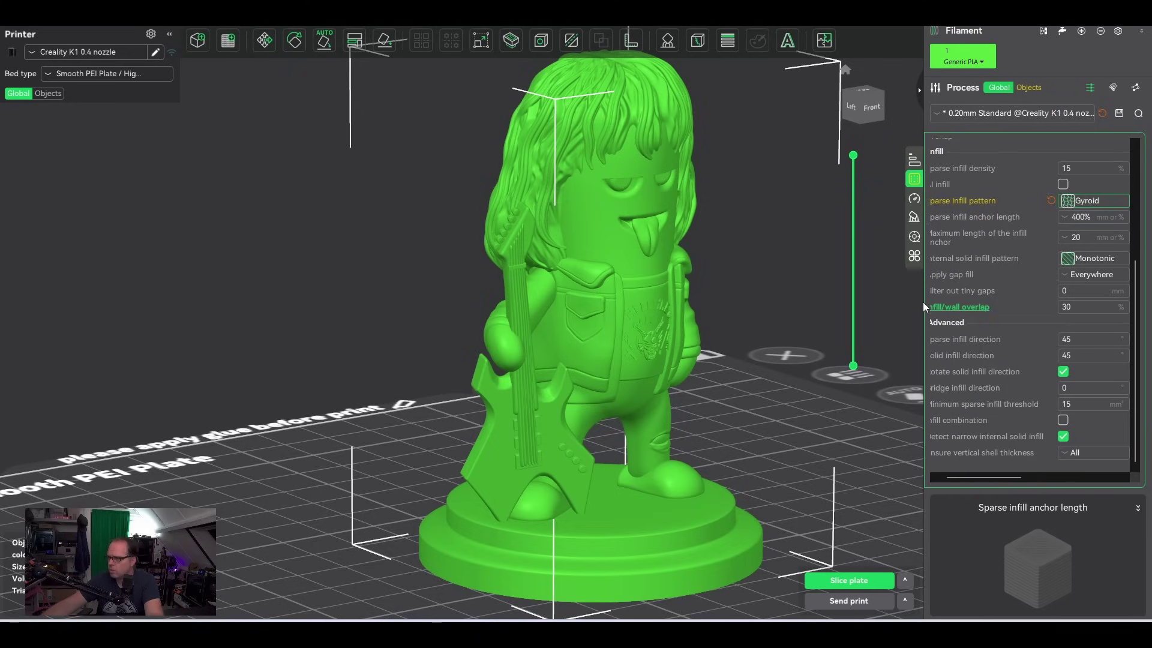
left_click_drag(925, 305, 855, 300)
- Examine the speed parameters, from first layer and overhang speeds through travel, acceleration and jerk
left_click(846, 200)
scroll(902, 214, "up", 5)
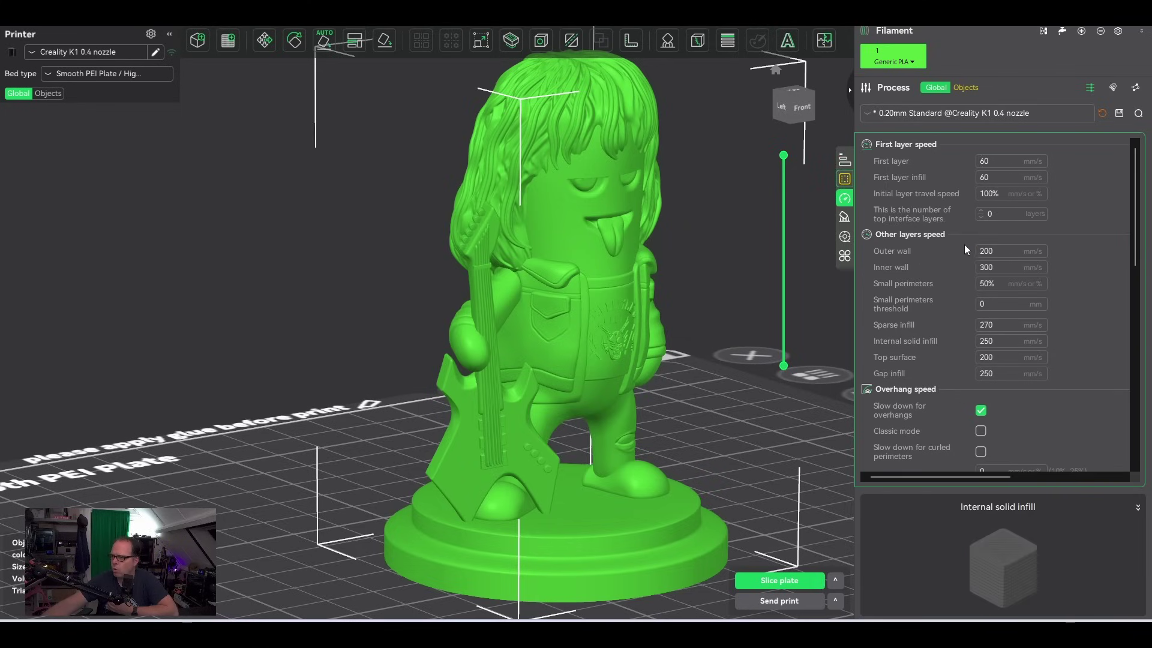
scroll(952, 251, "down", 4)
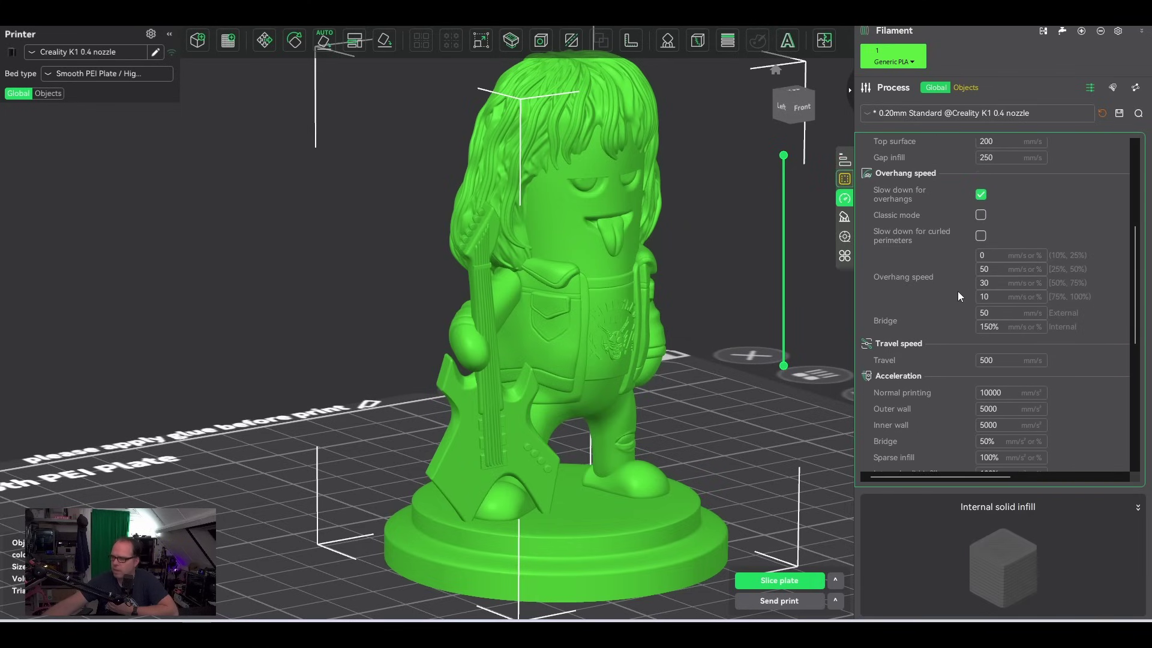
scroll(959, 300, "down", 6)
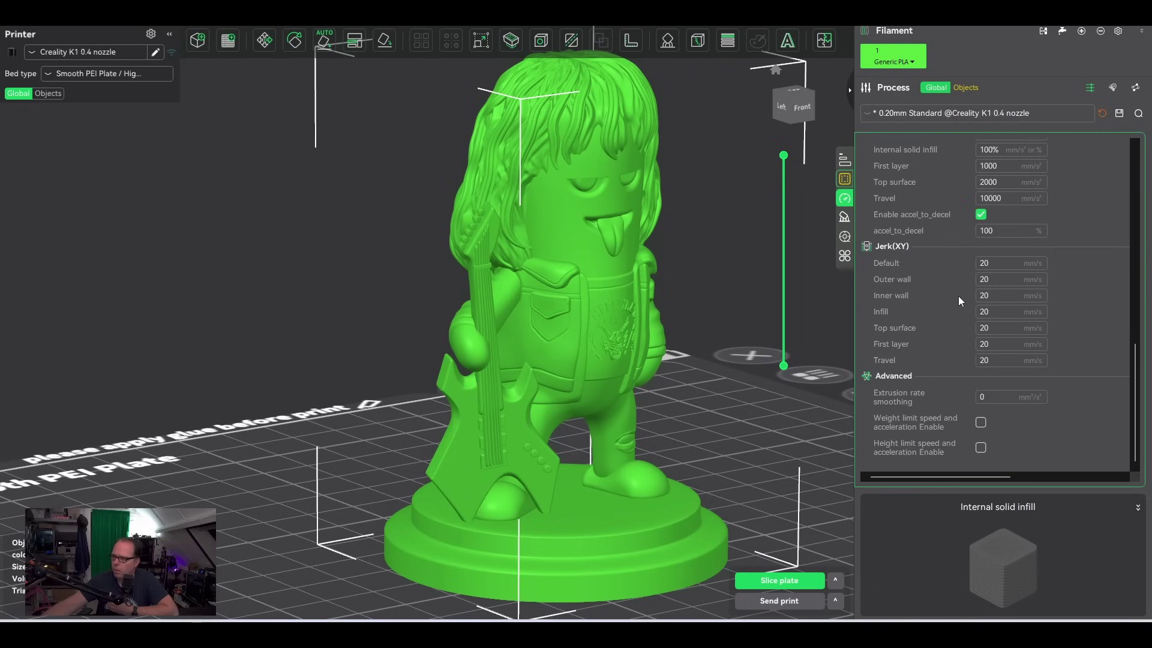
- Examine the available process presets and the support parameters, including independent support layer height
left_click(844, 218)
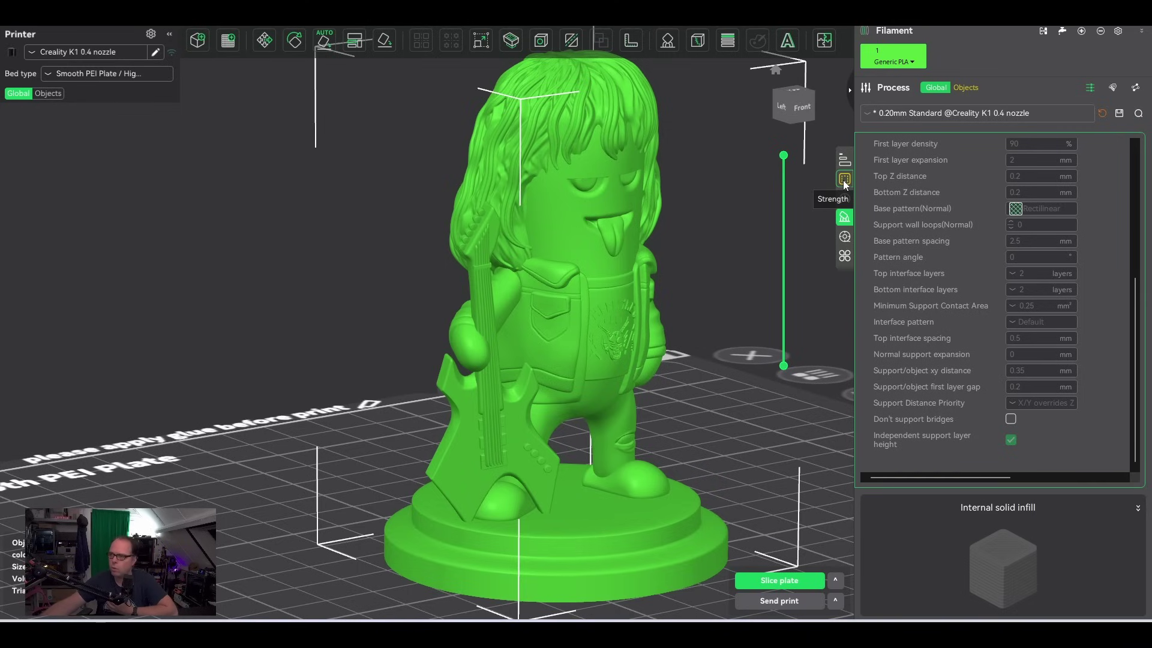
left_click(868, 112)
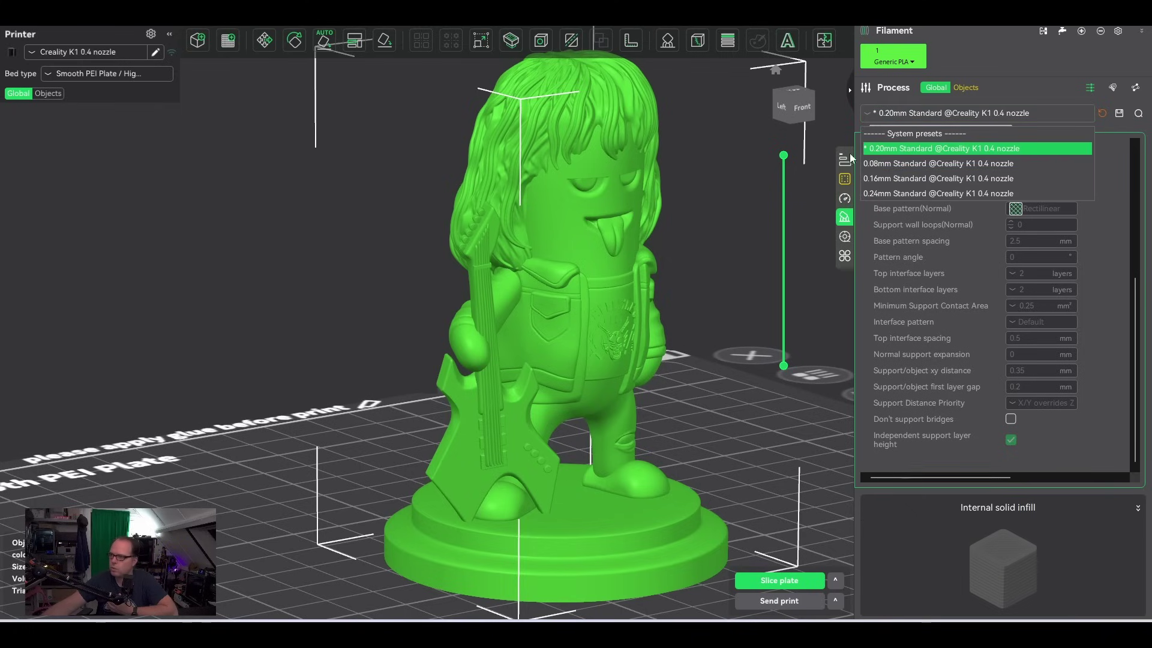
left_click(866, 113)
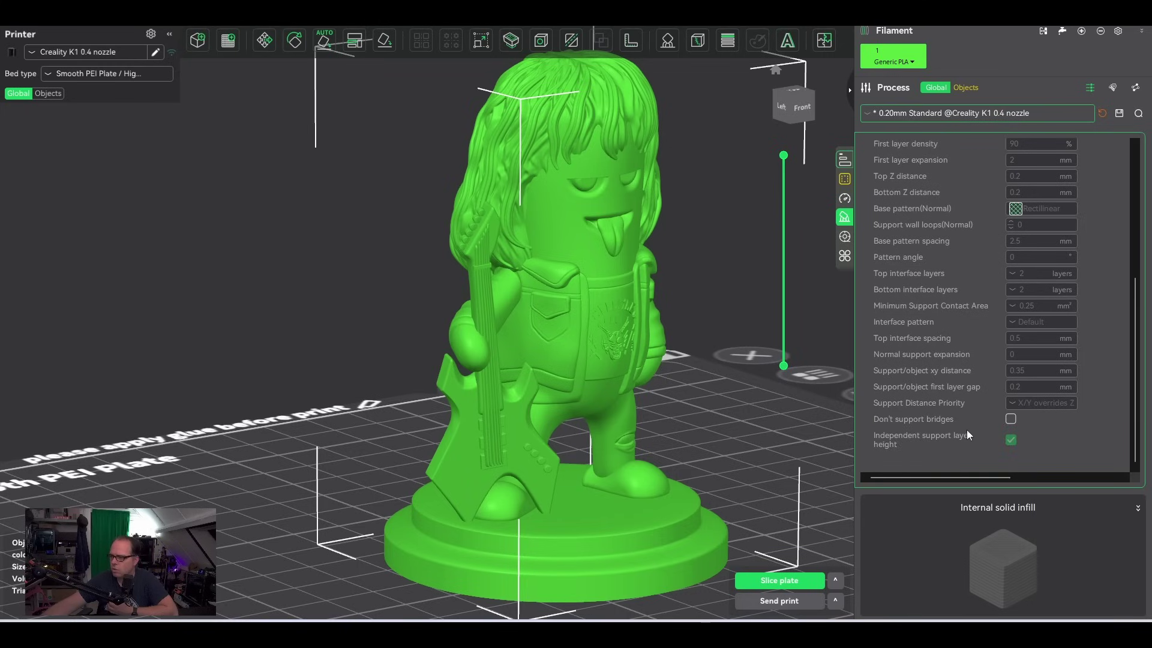
mouse_move(896, 442)
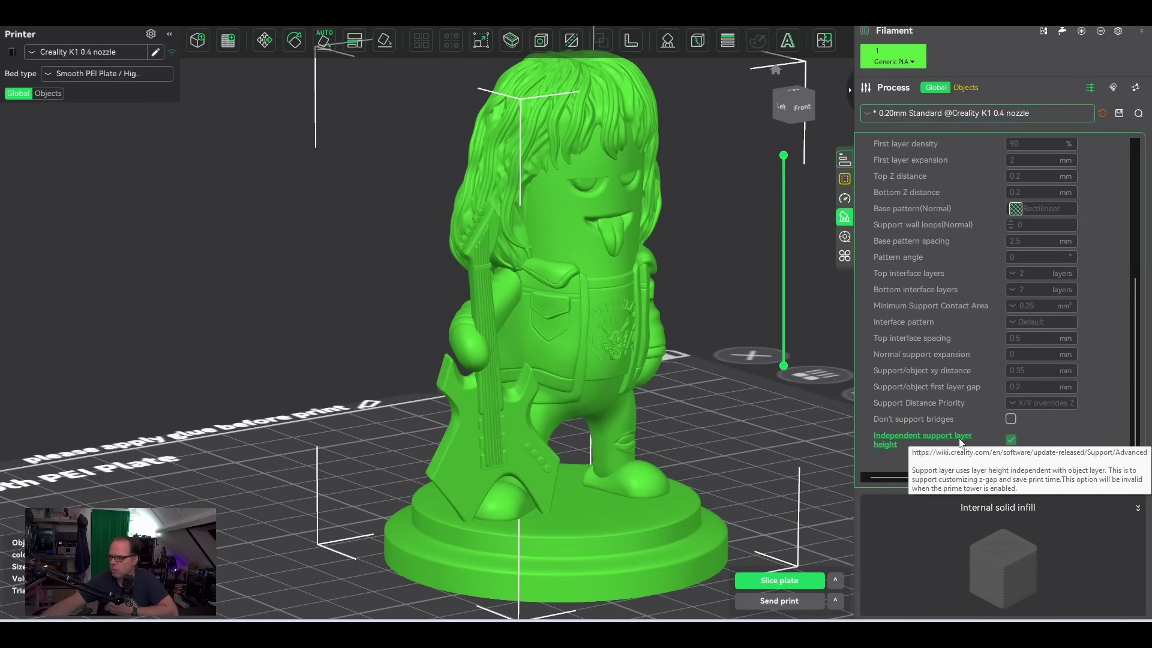
scroll(985, 271, "up", 4)
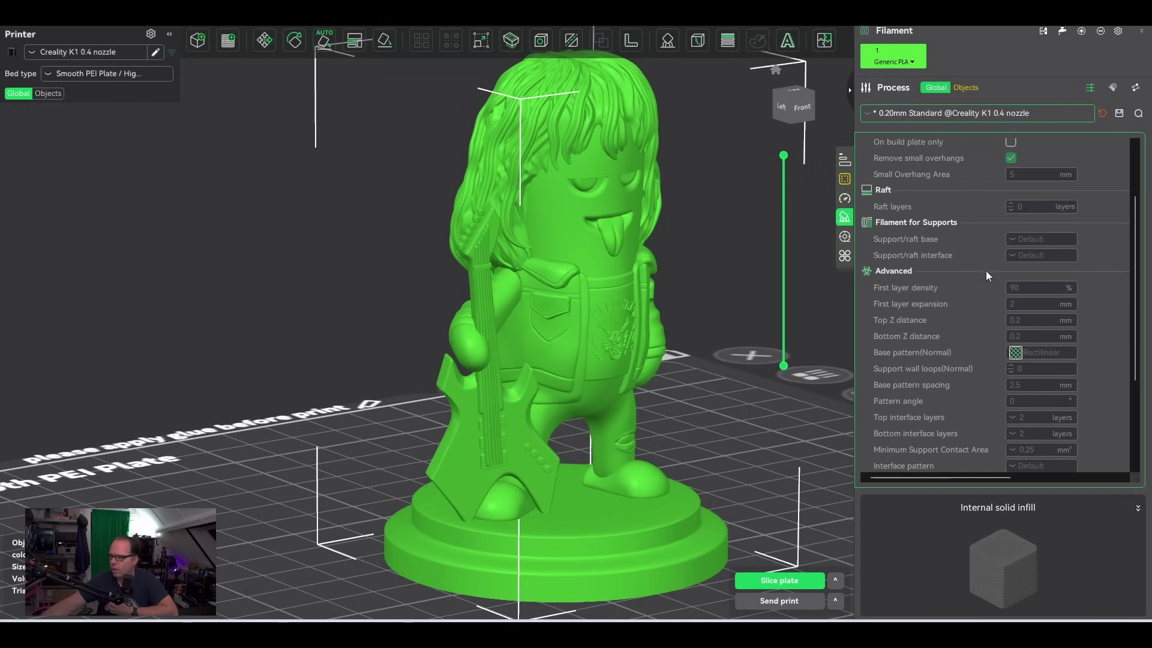
scroll(963, 287, "up", 3)
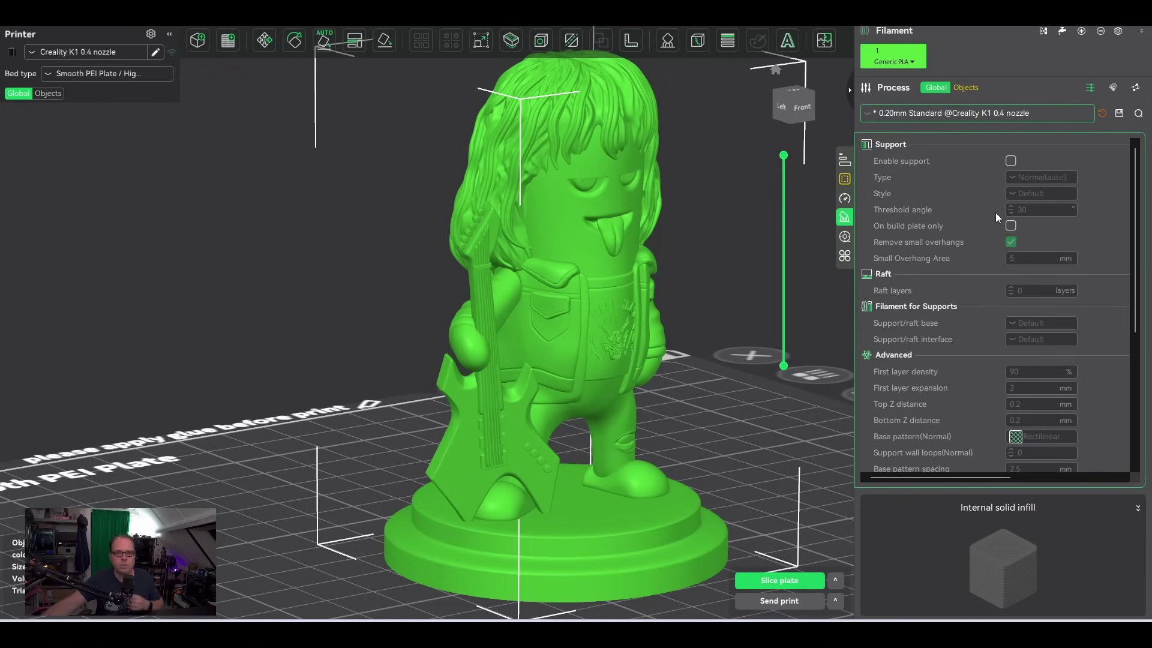
- Enable supports with type Tree(auto) and style Organic, restricted to the build plate only
left_click(1011, 161)
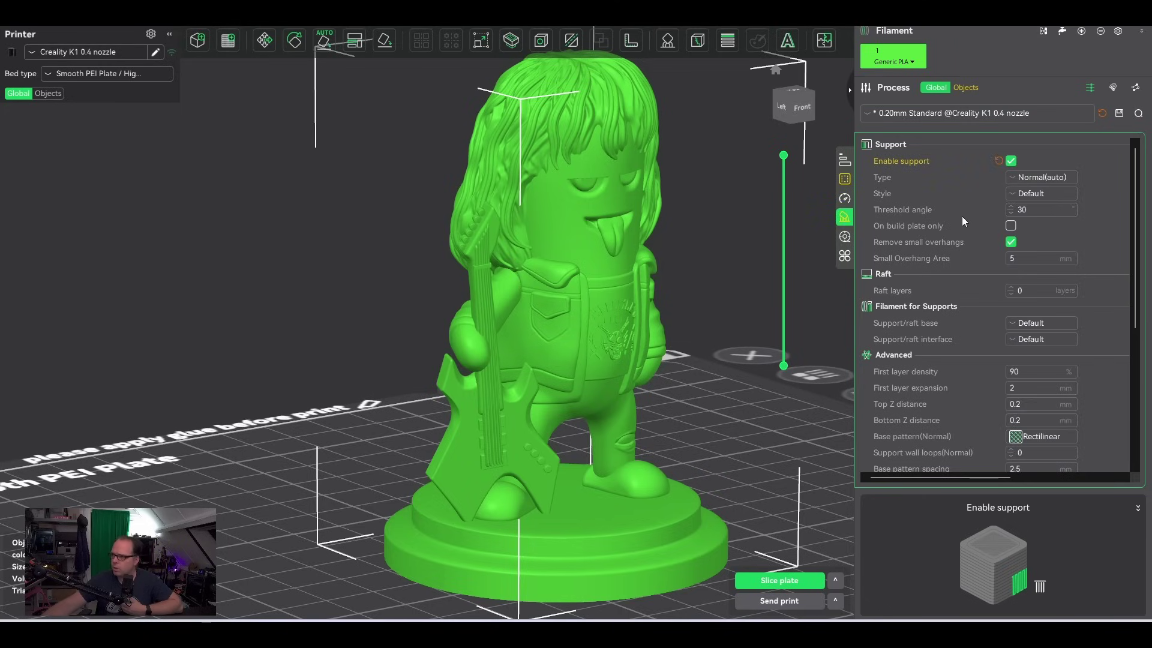
left_click(1012, 178)
left_click(1025, 210)
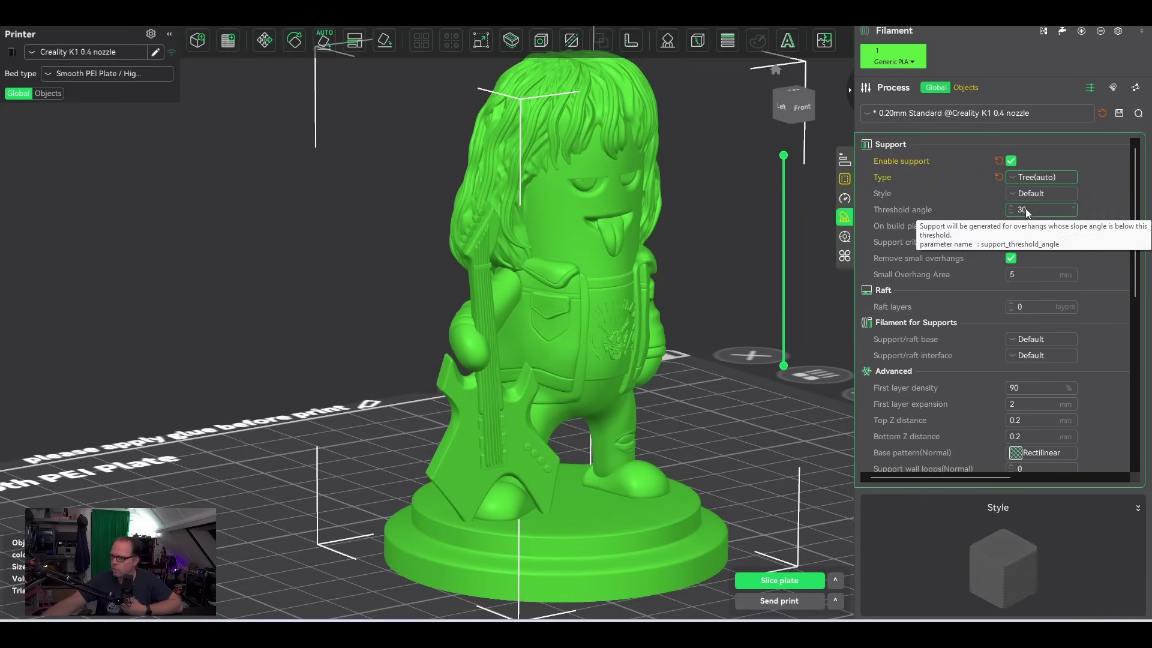
left_click(1011, 194)
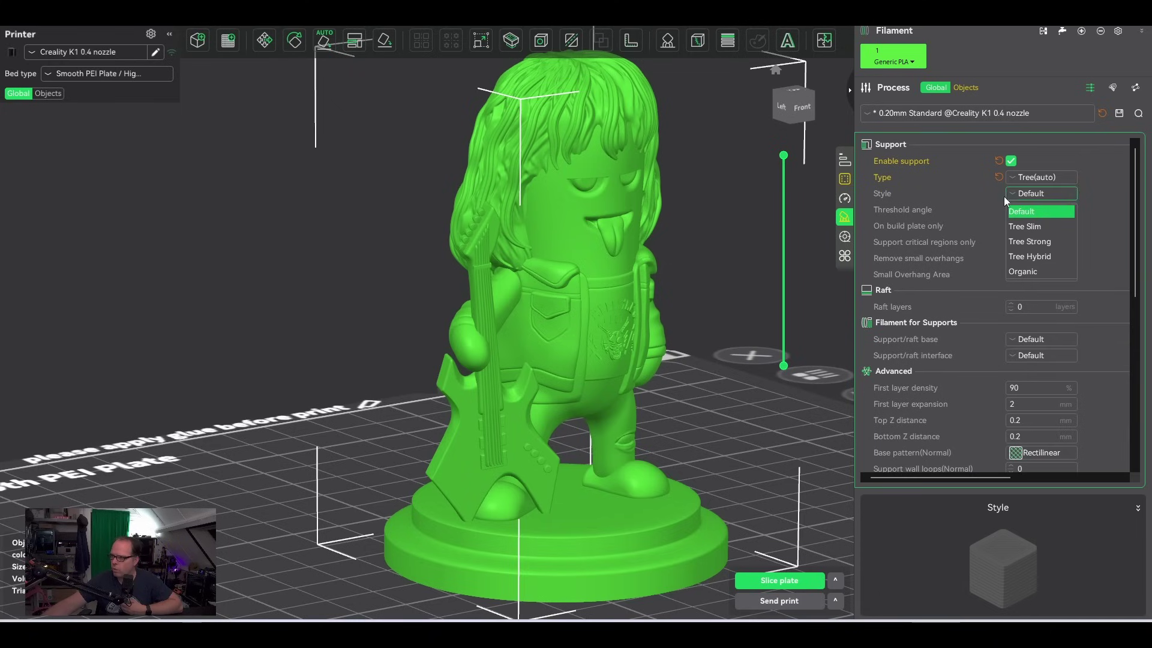
left_click(1024, 273)
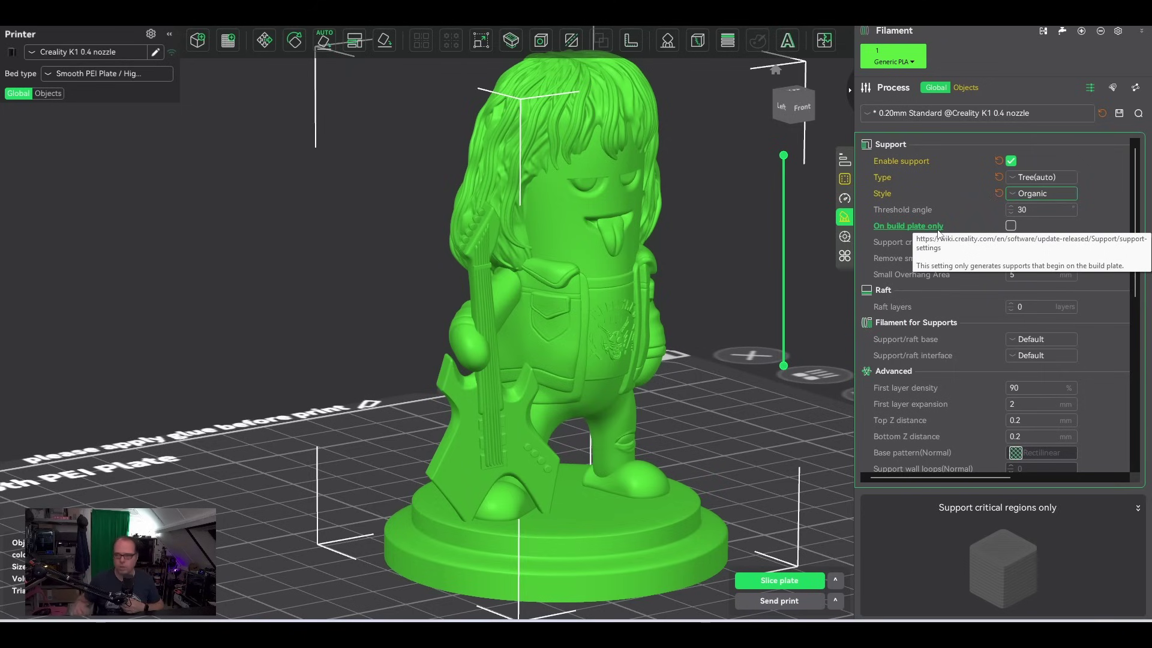
left_click(1010, 226)
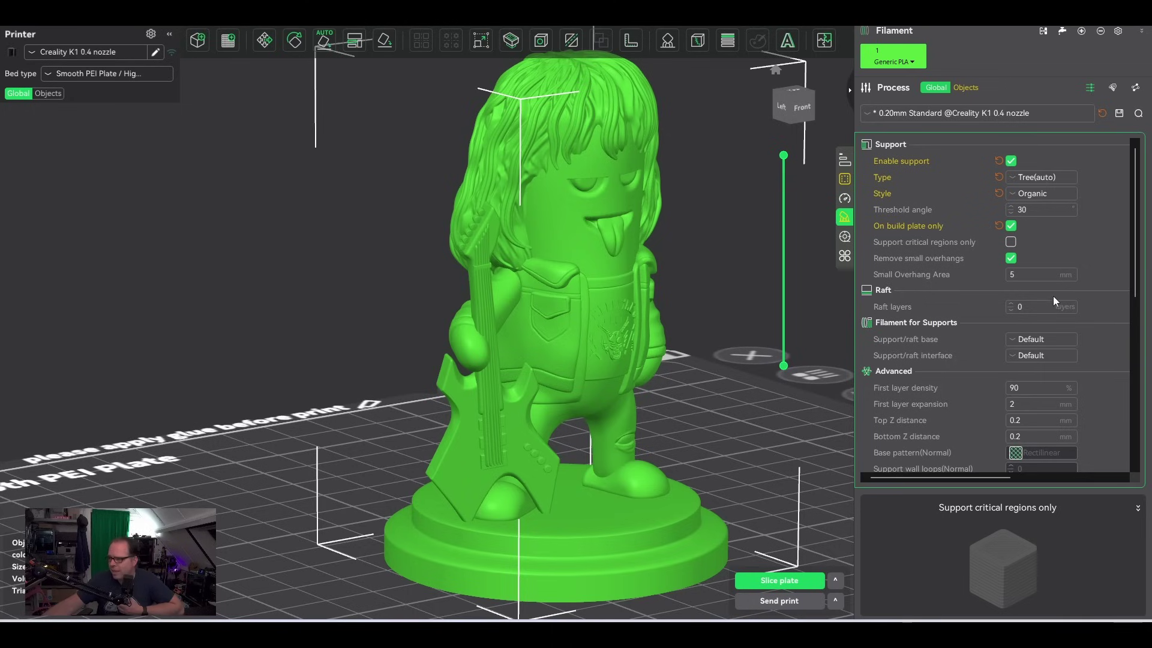
- Examine the advanced and tree support parameters, the prime tower and flush options, and the skirt, brim, special mode and G-code output settings
scroll(1110, 279, "down", 8)
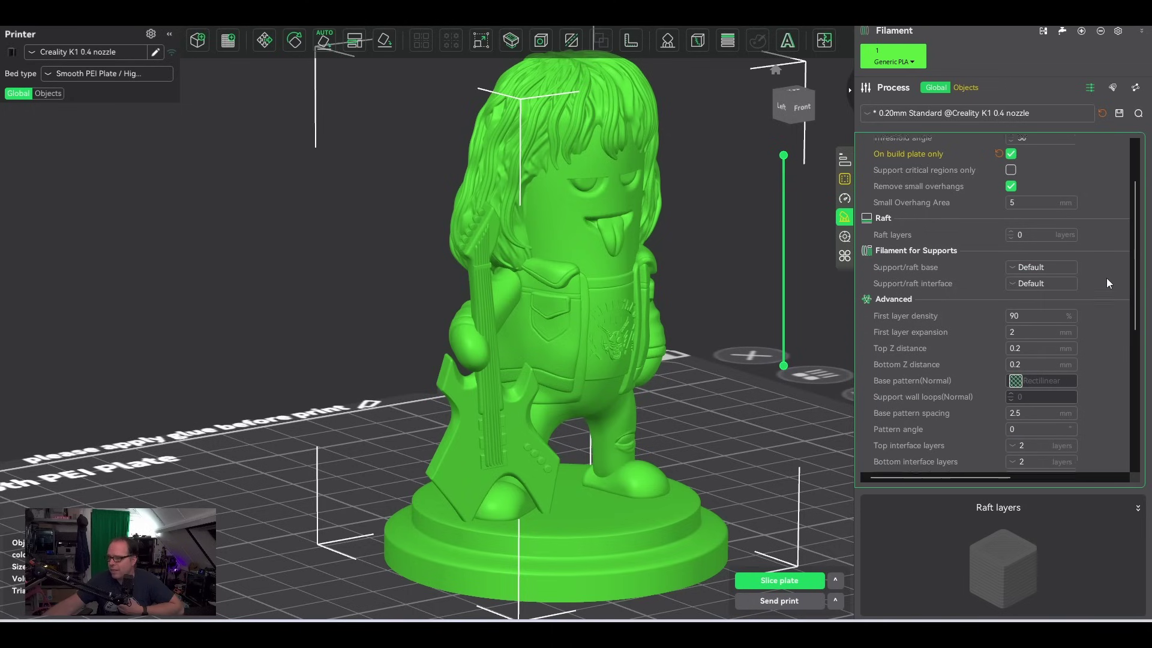
scroll(1105, 278, "down", 3)
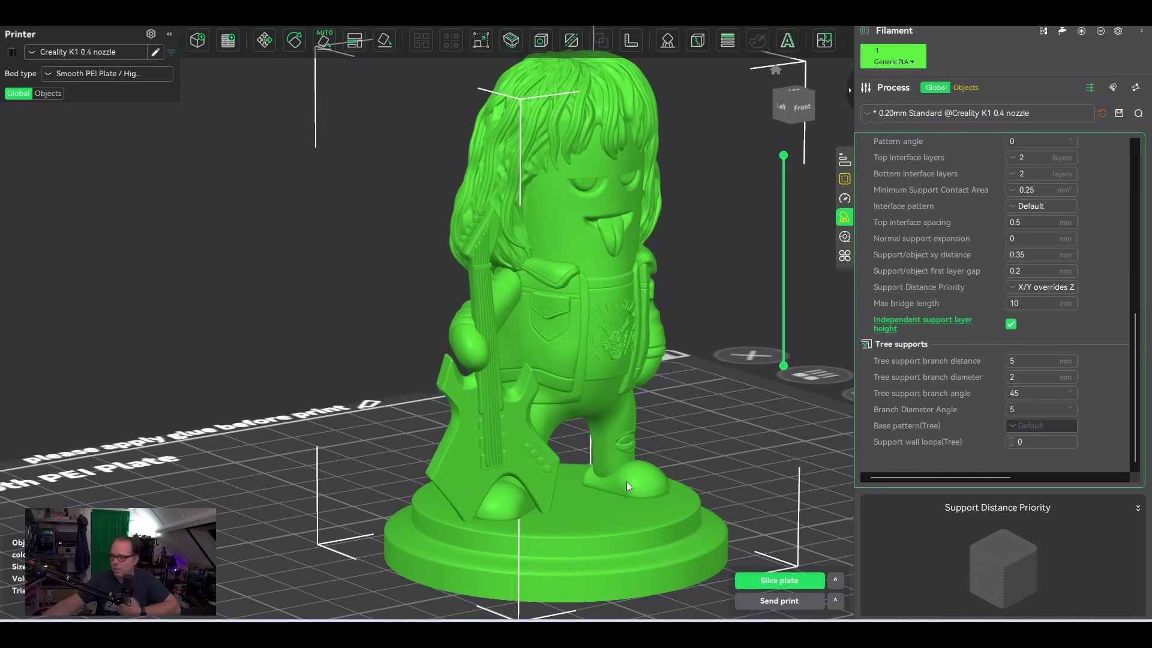
left_click(844, 237)
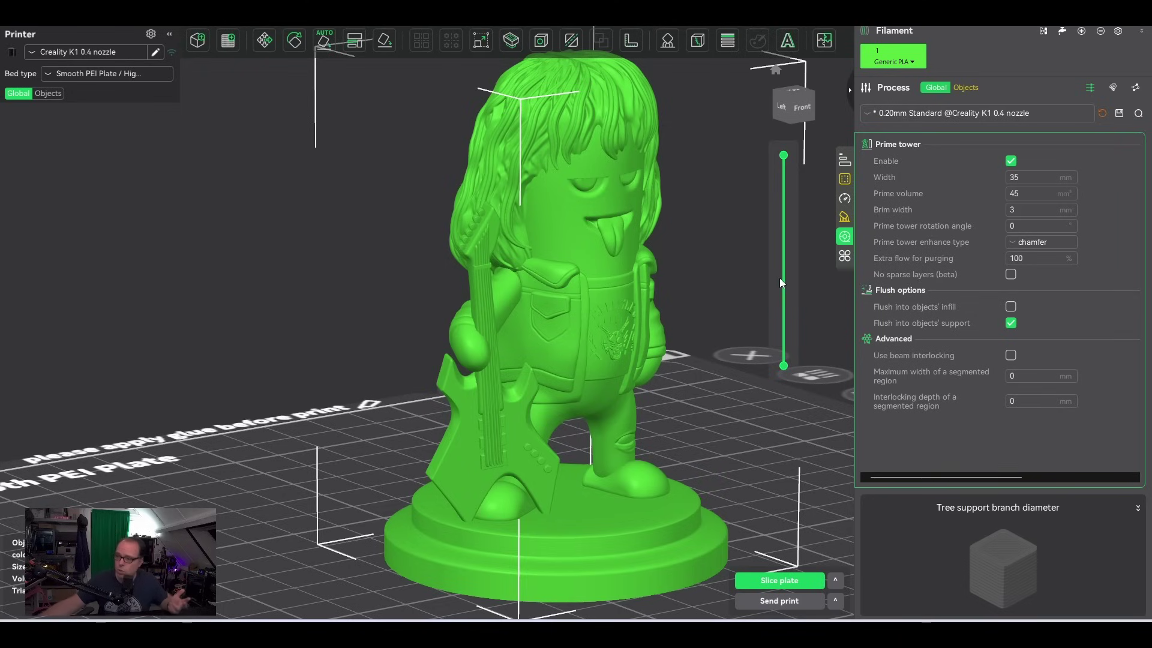
left_click(845, 257)
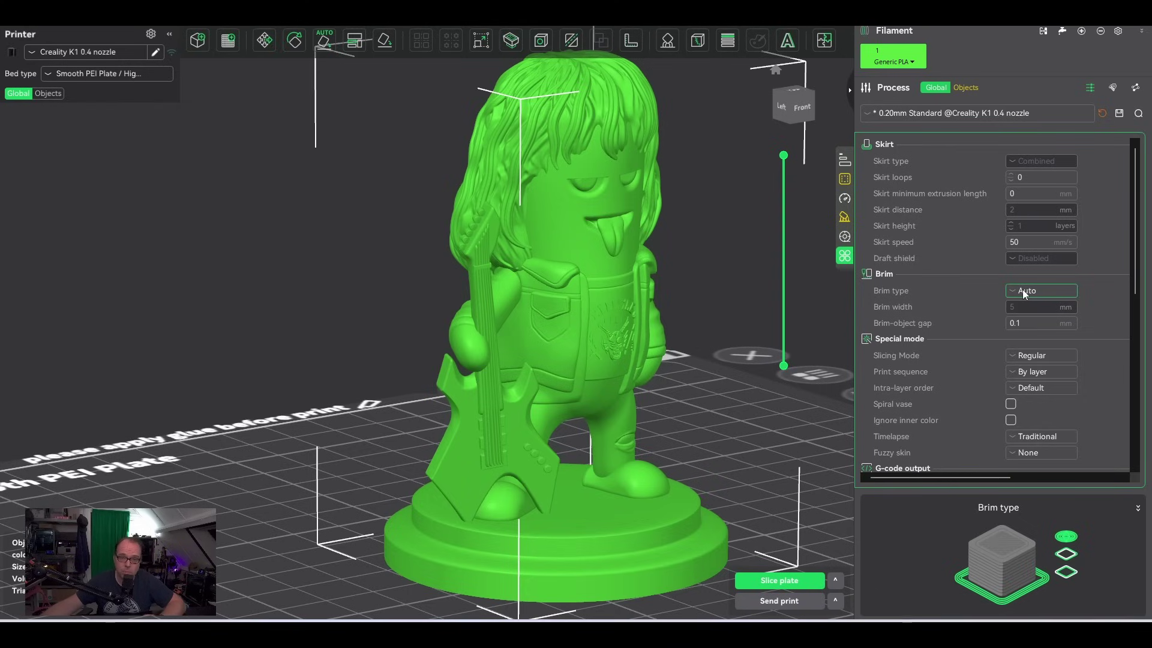
scroll(1022, 289, "down", 5)
scroll(588, 340, "down", 5)
scroll(588, 345, "down", 1)
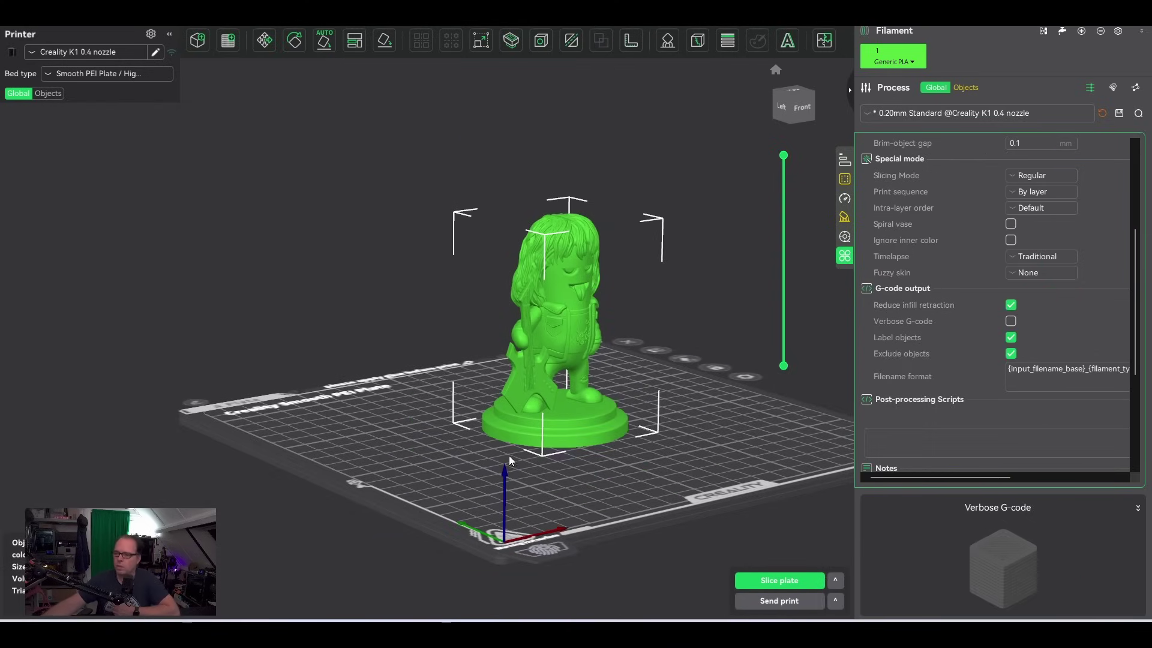
- Slice the plate and inspect the figurine's tree supports from the front and back in the G-code preview
left_click_drag(510, 487, 788, 586)
left_click(780, 580)
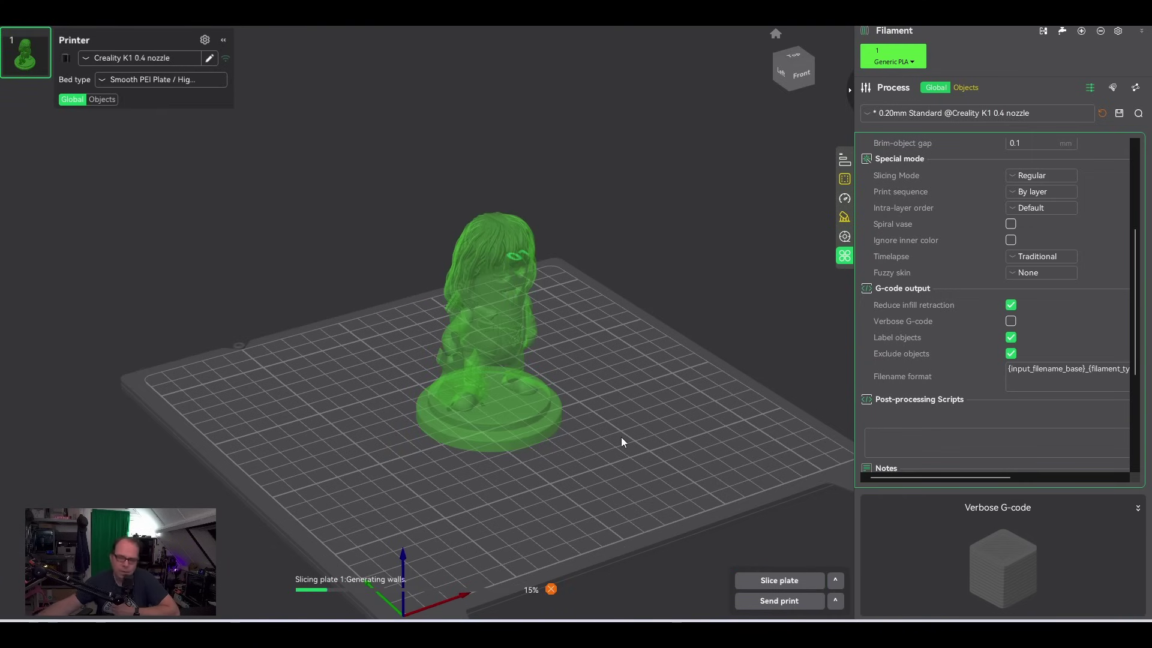
scroll(621, 442, "up", 3)
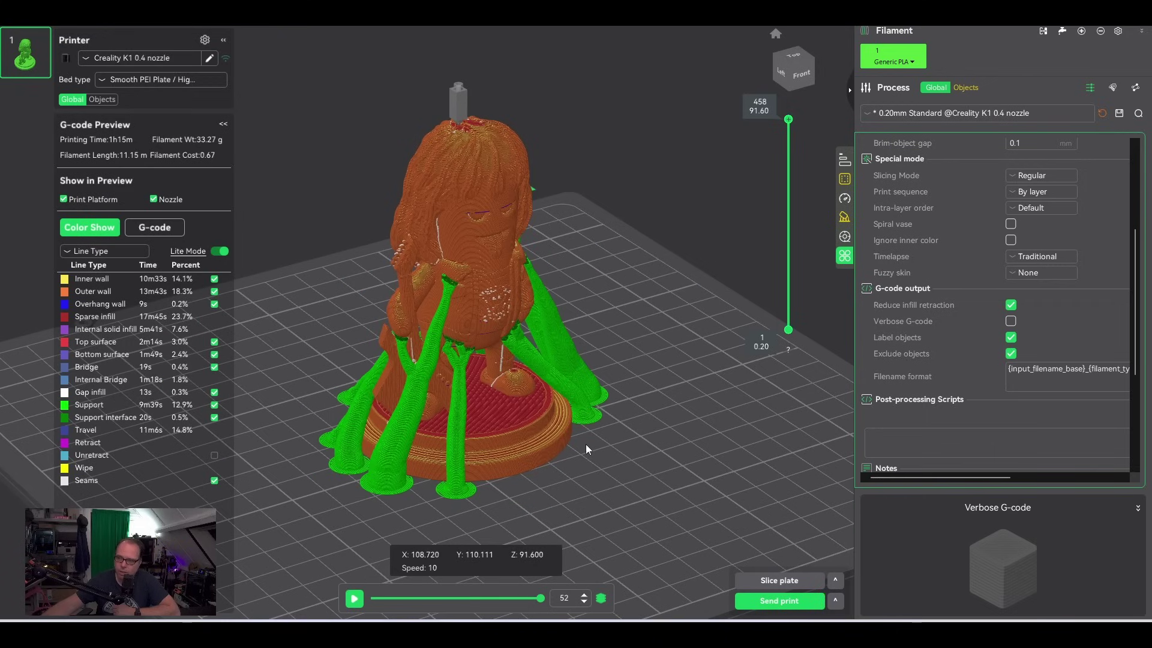
left_click_drag(568, 486, 707, 480)
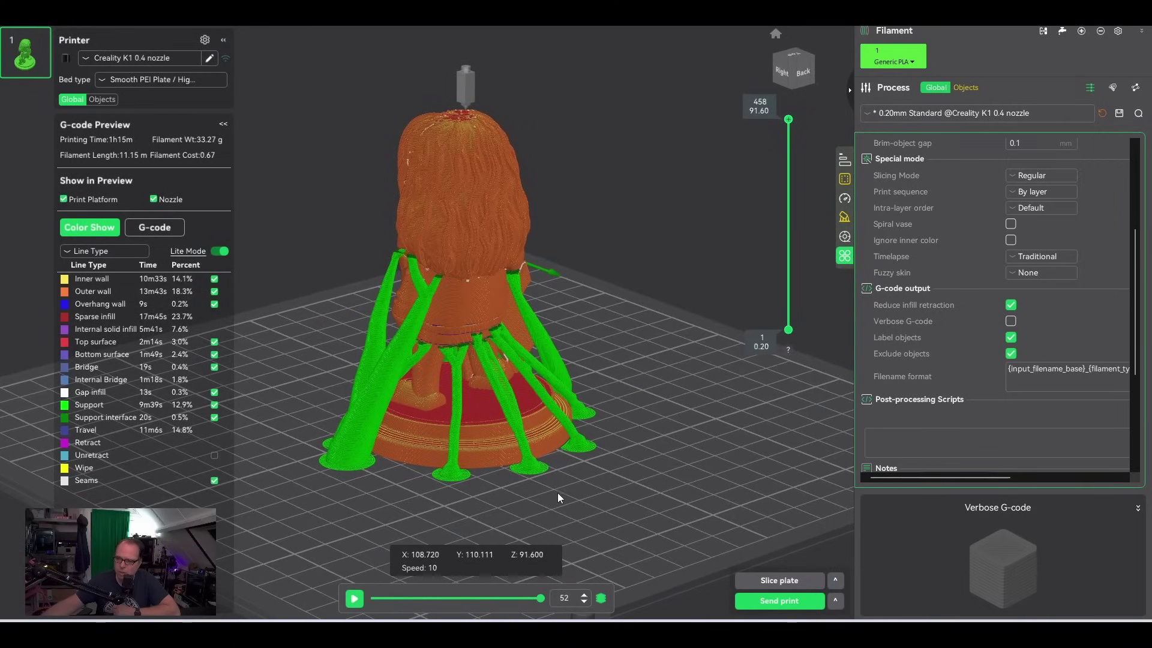
left_click_drag(633, 474, 480, 478)
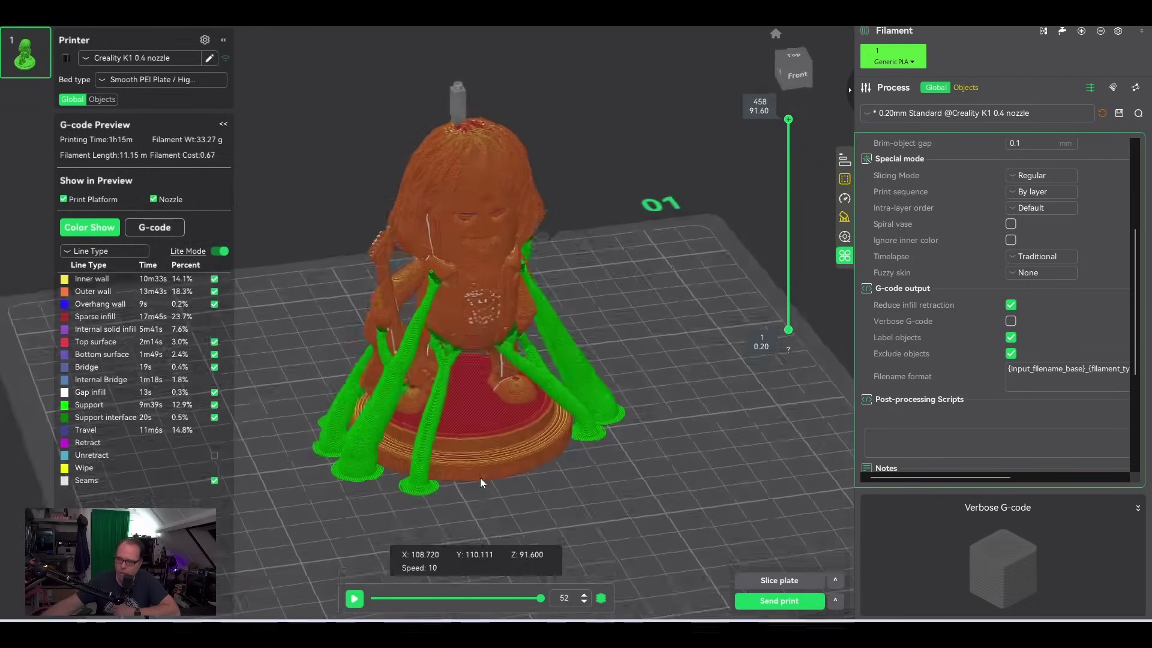
key("3")
mouse_move(557, 443)
left_mouse_down()
mouse_move(575, 457)
mouse_move(564, 447)
left_mouse_up()
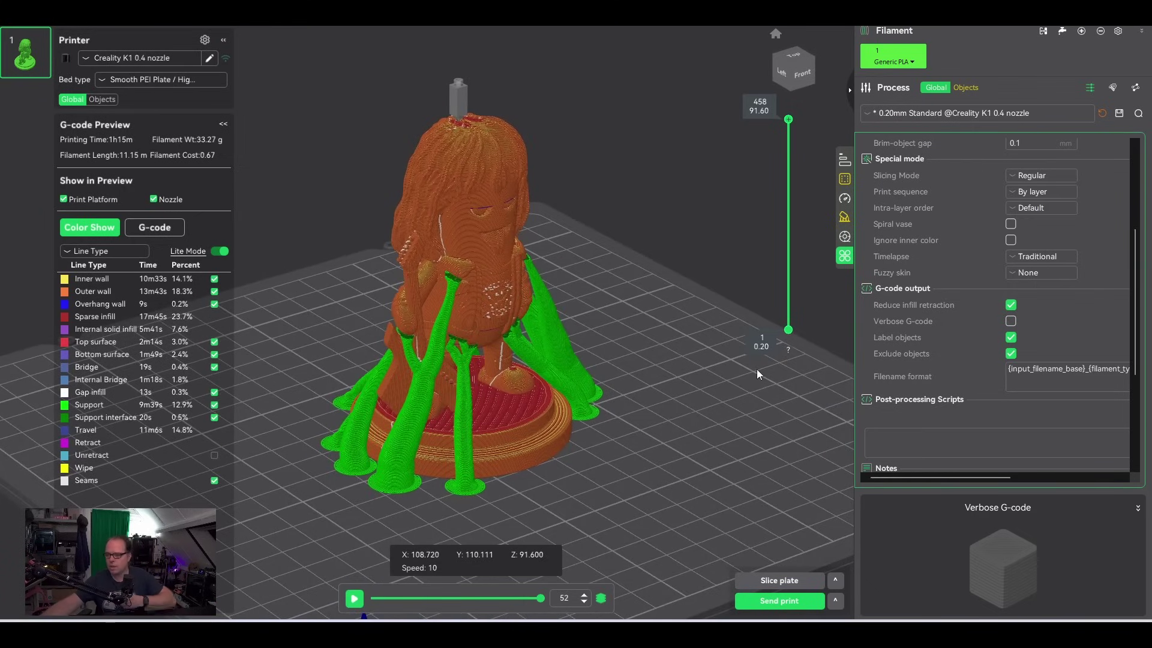
- Send the sliced figurine to the networked Creality K1 and start the print, confirming the build platform is clear
left_click(791, 602)
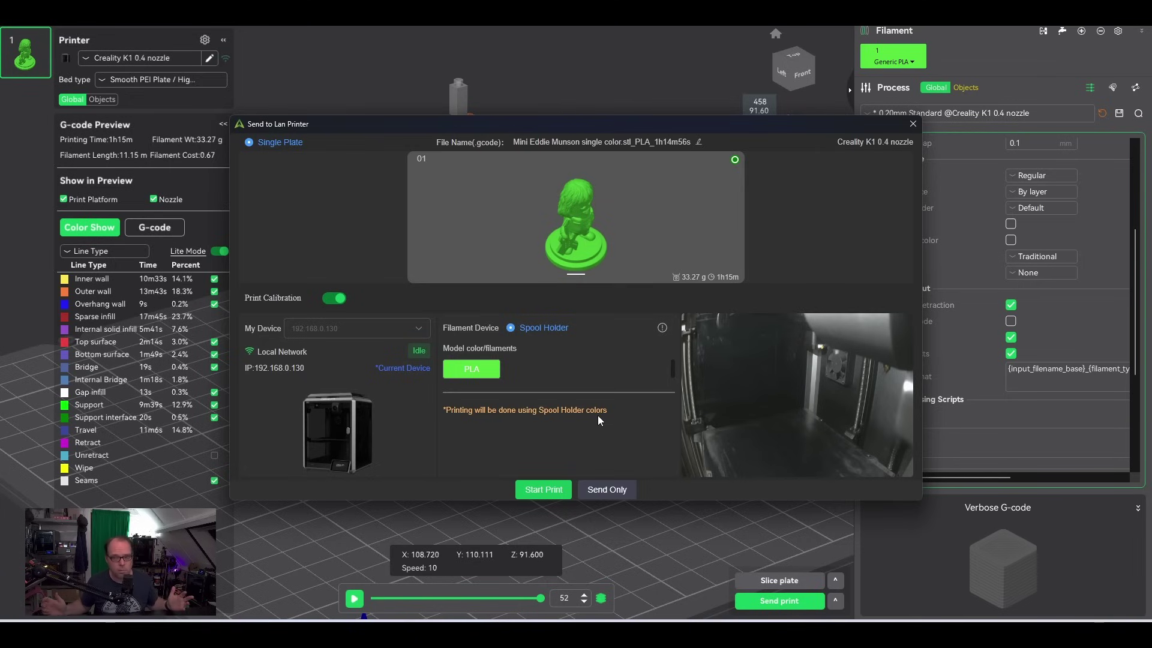
left_click(543, 490)
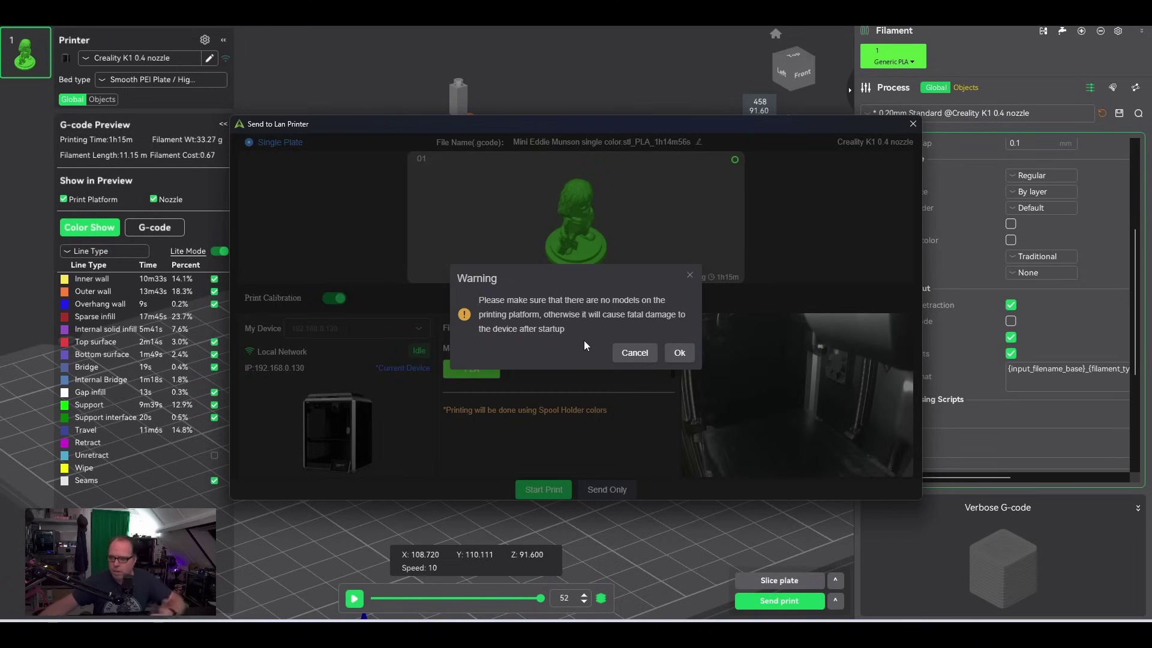
left_click(678, 354)
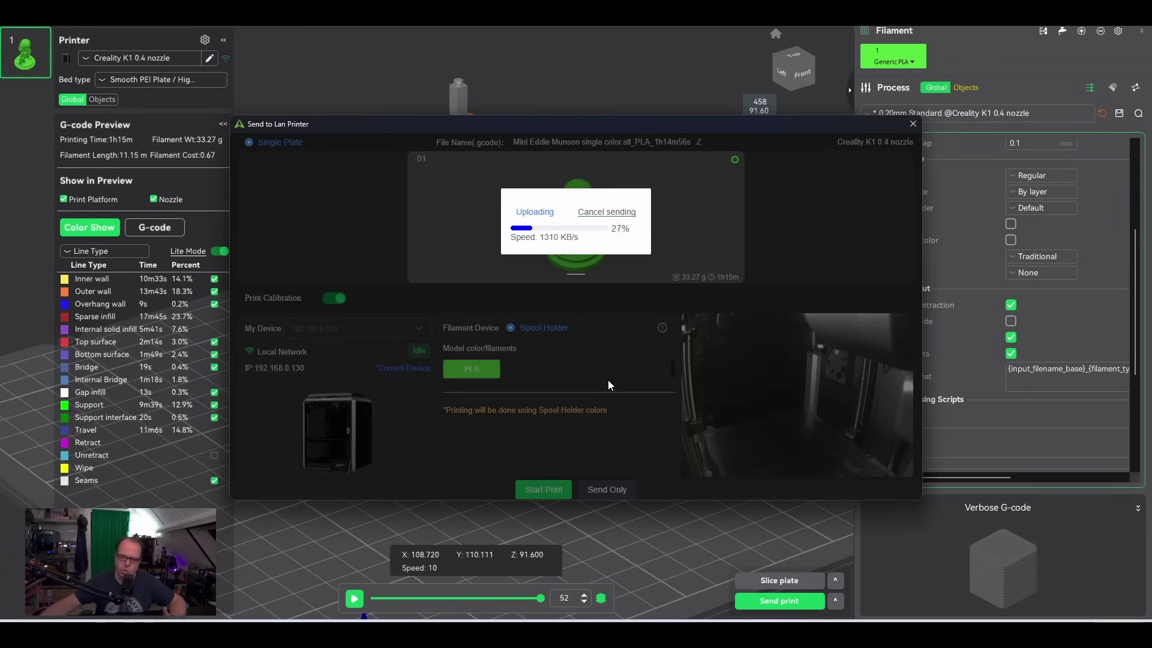